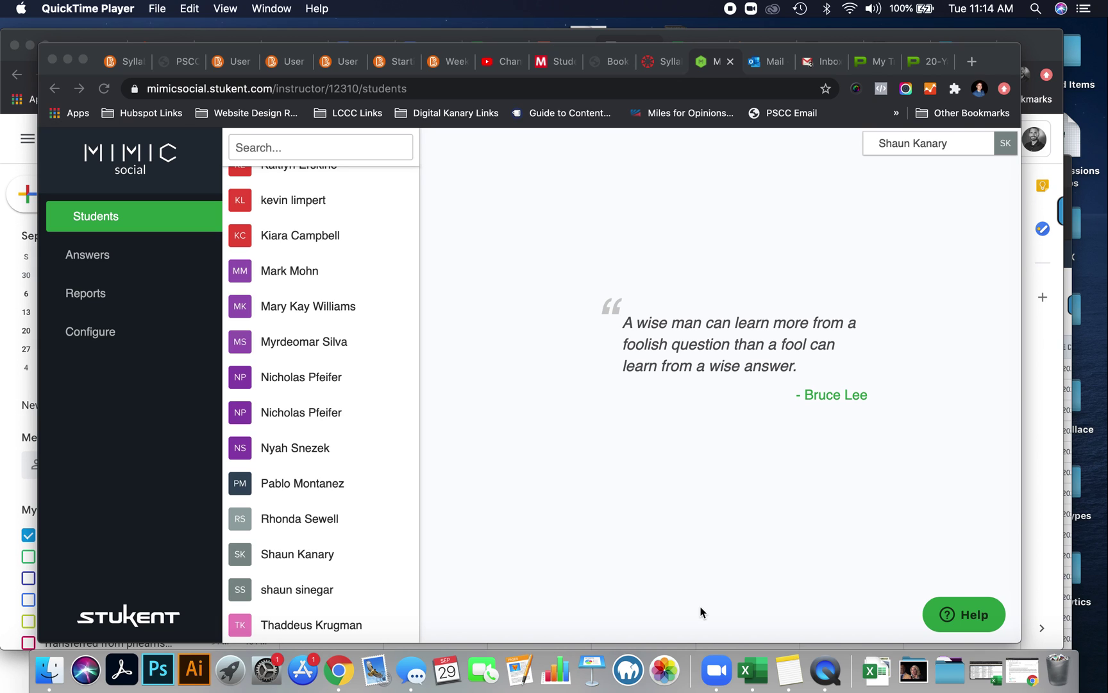
Step: Open the instructor's own record in the student list, check its influencer offers, and launch its simulation
left_click(310, 560)
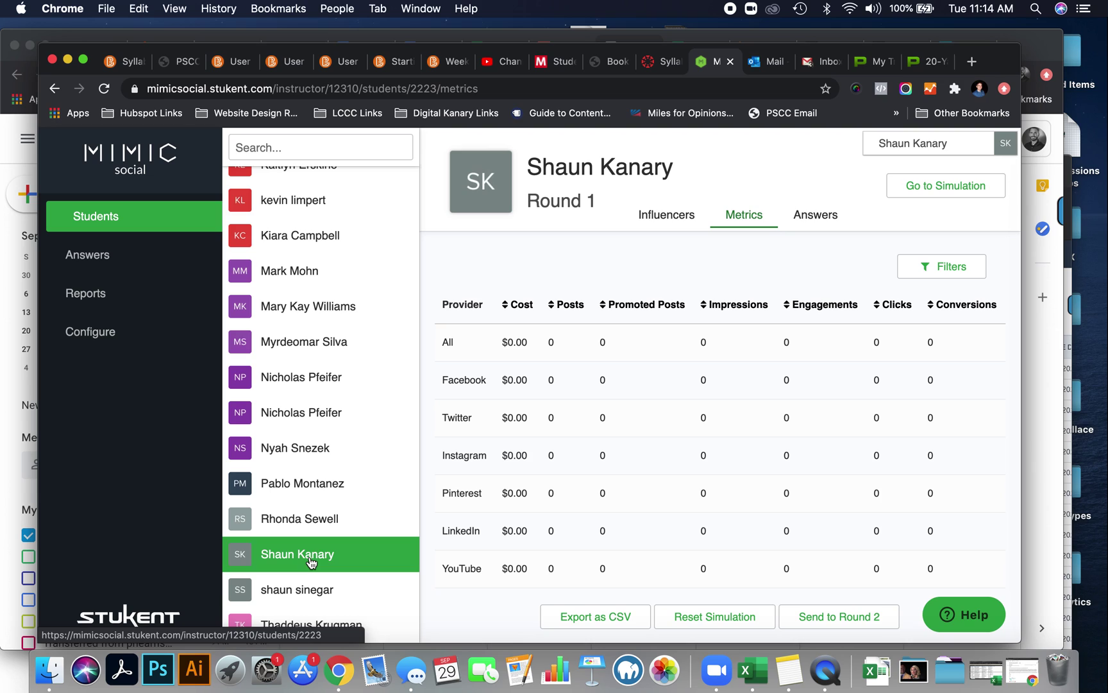
left_click(665, 217)
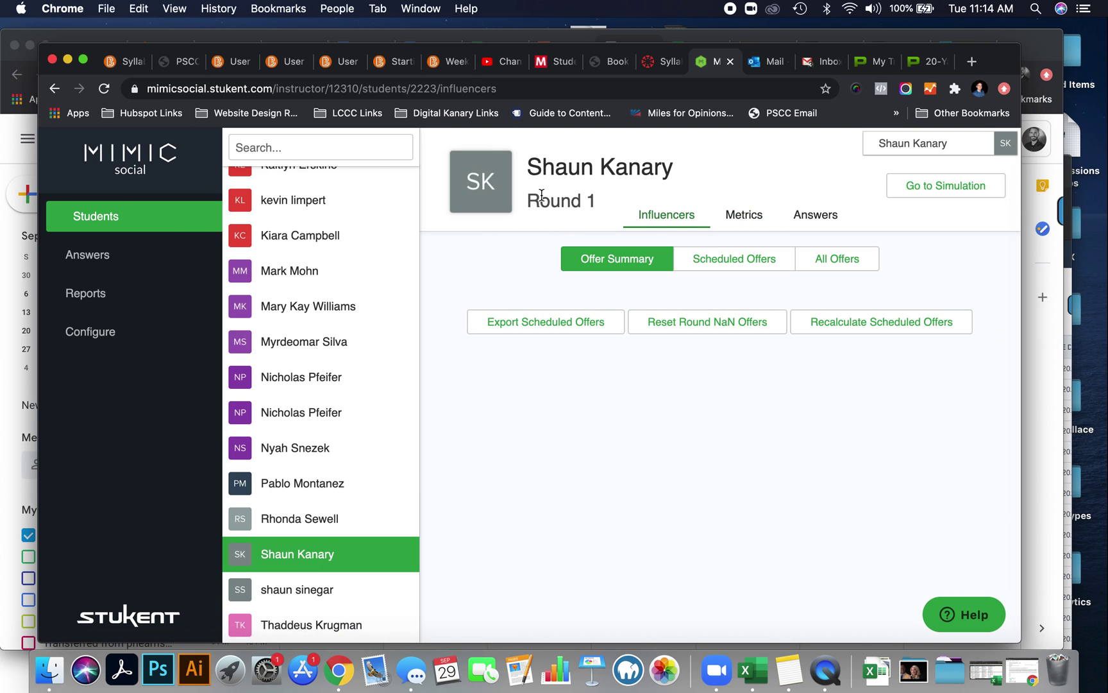
left_click(928, 200)
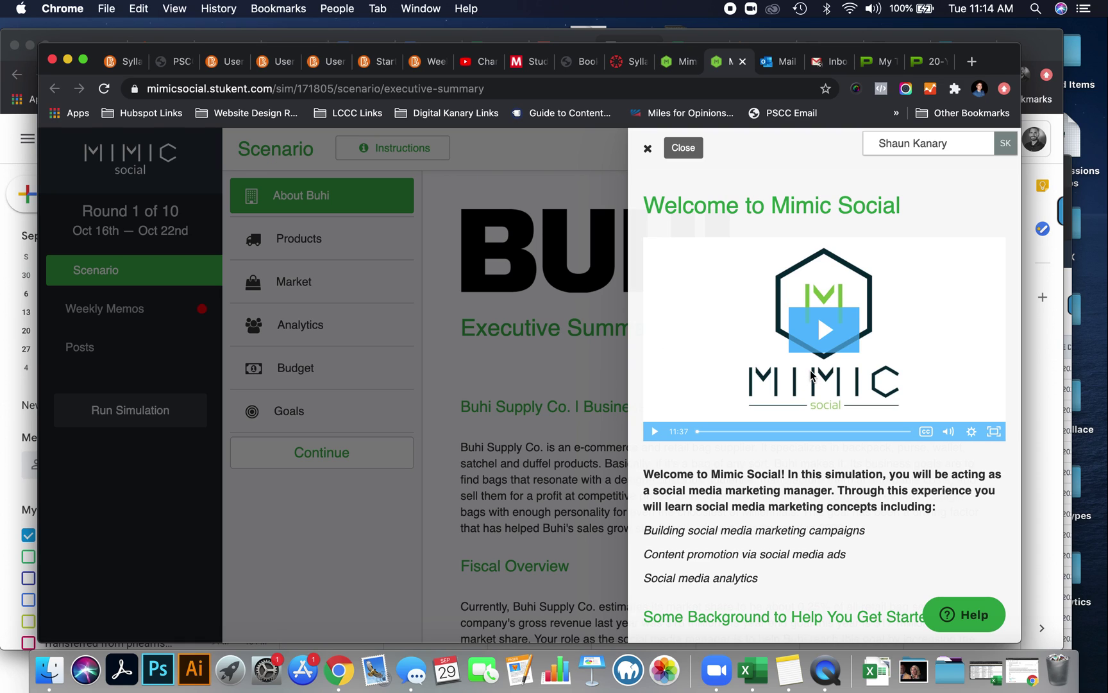
Step: Preview the Welcome to Mimic Social video and read through the introductory instructions, closing them when done
left_click(824, 342)
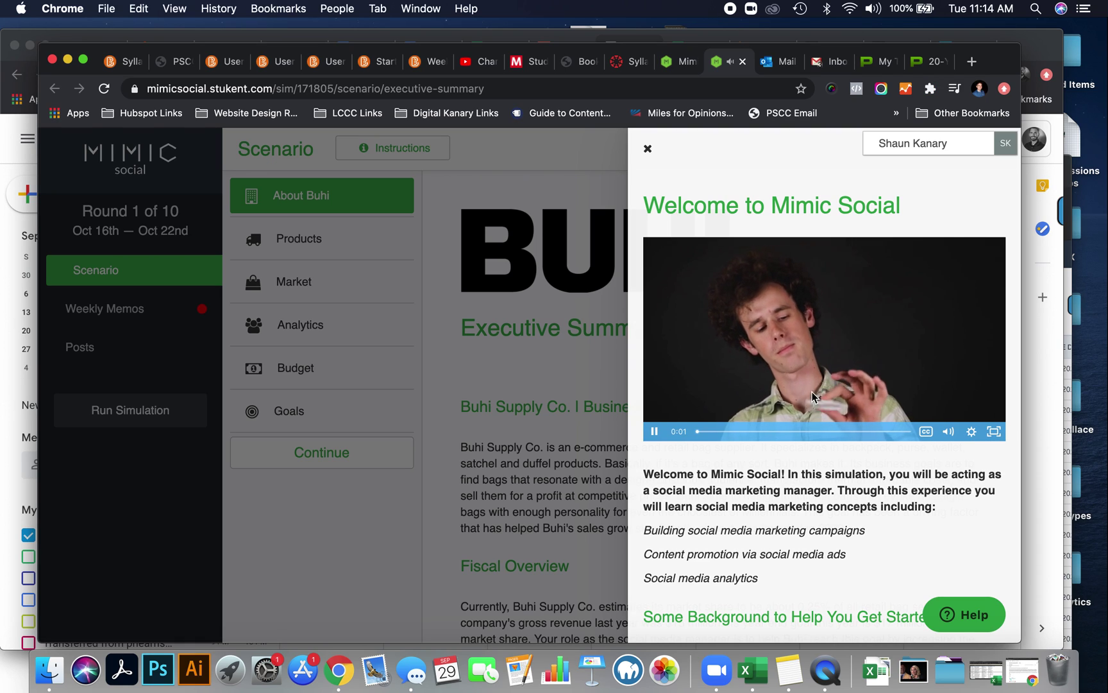
left_click(654, 433)
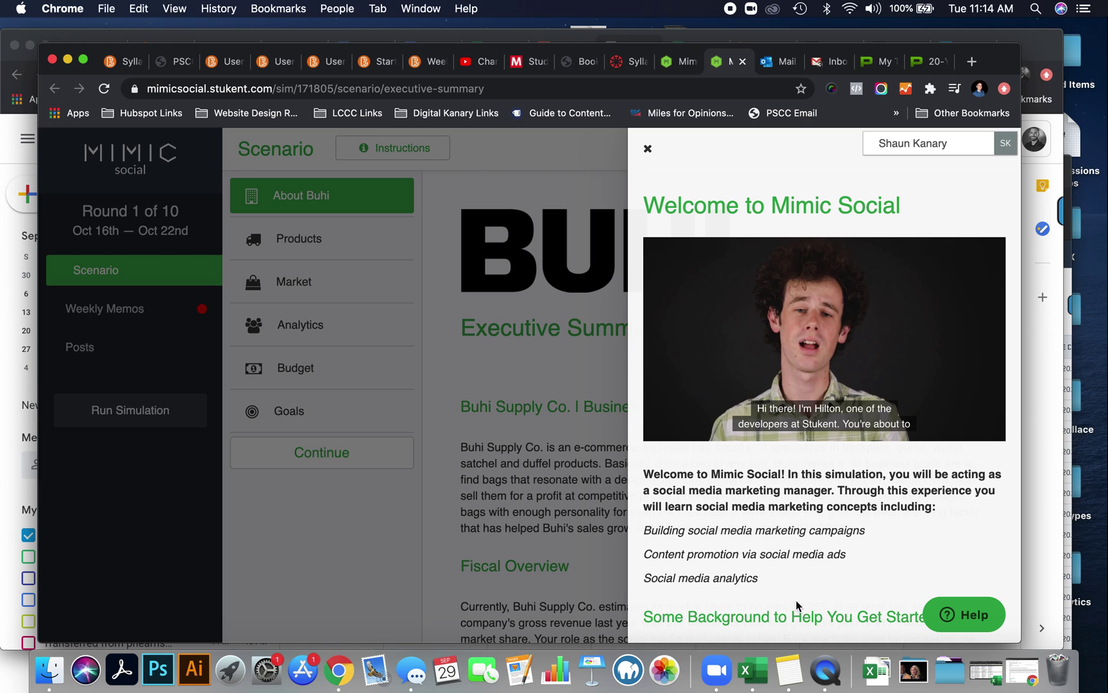
scroll(800, 592, "down", 2)
scroll(800, 592, "down", 3)
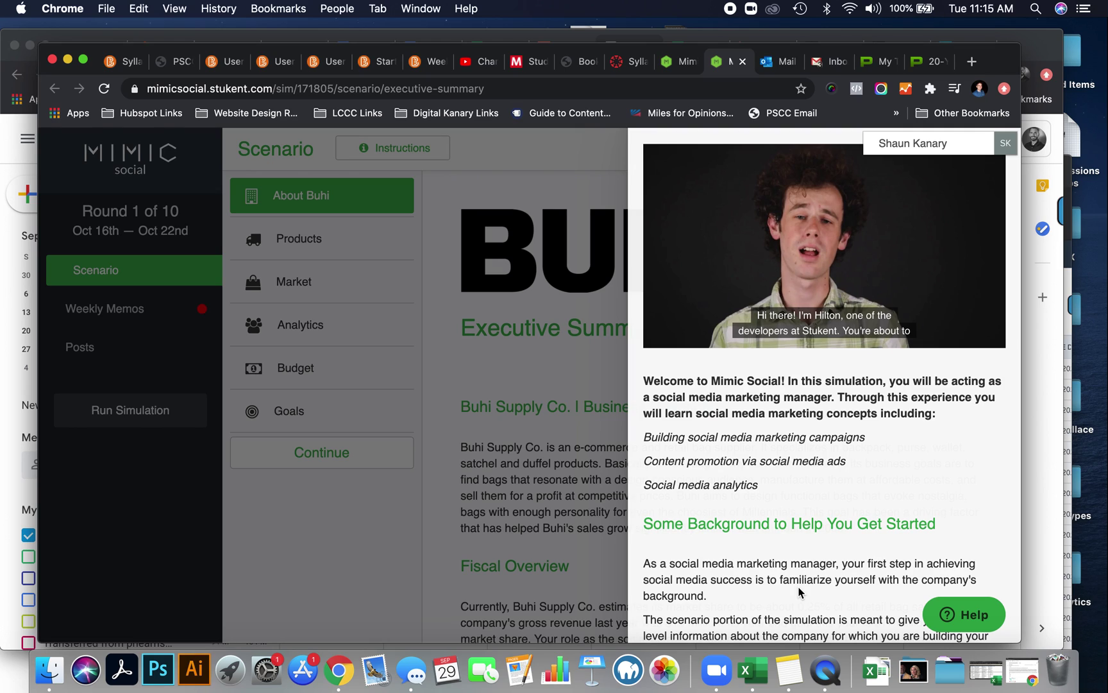
scroll(799, 591, "down", 5)
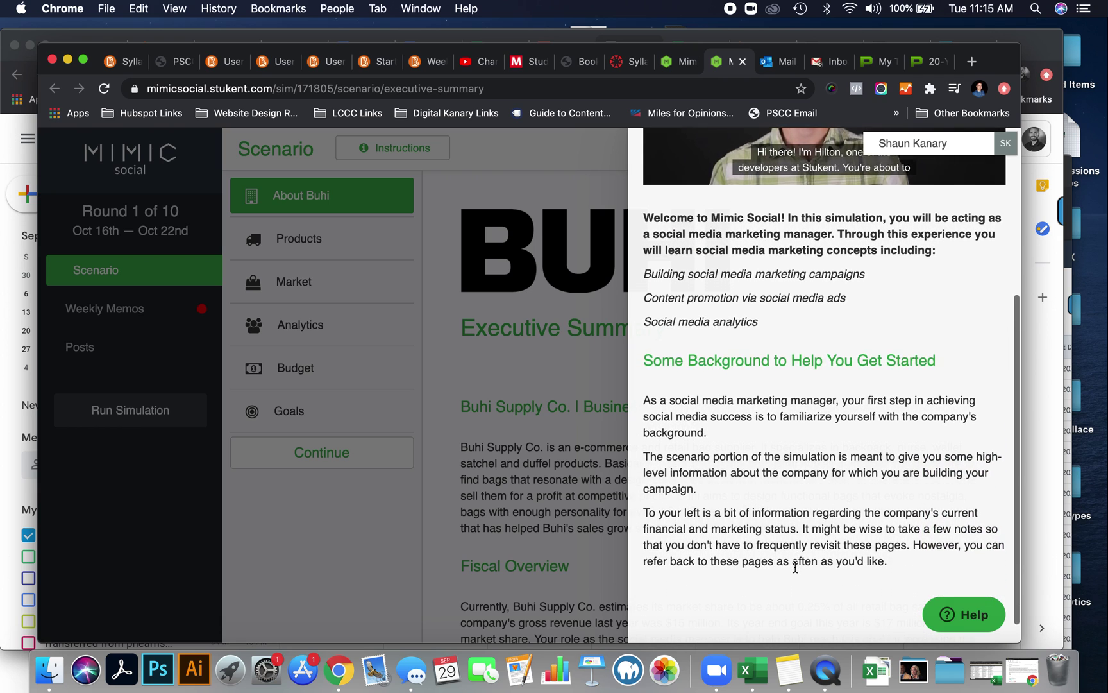
scroll(773, 482, "up", 6)
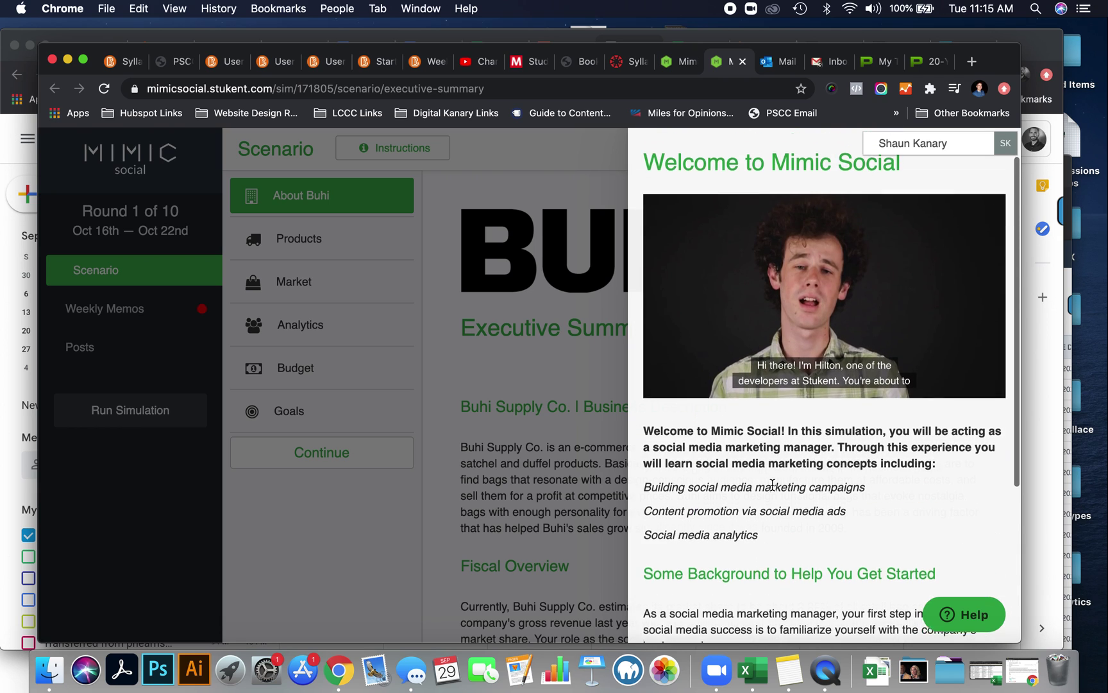
scroll(782, 449, "up", 1)
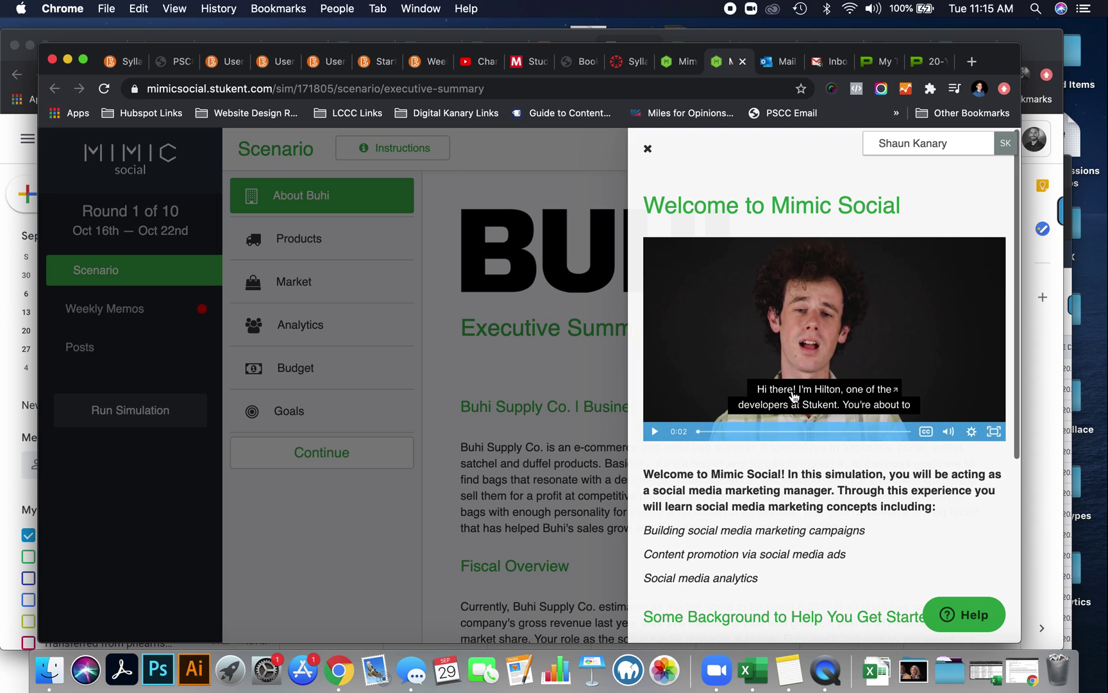
left_click(648, 149)
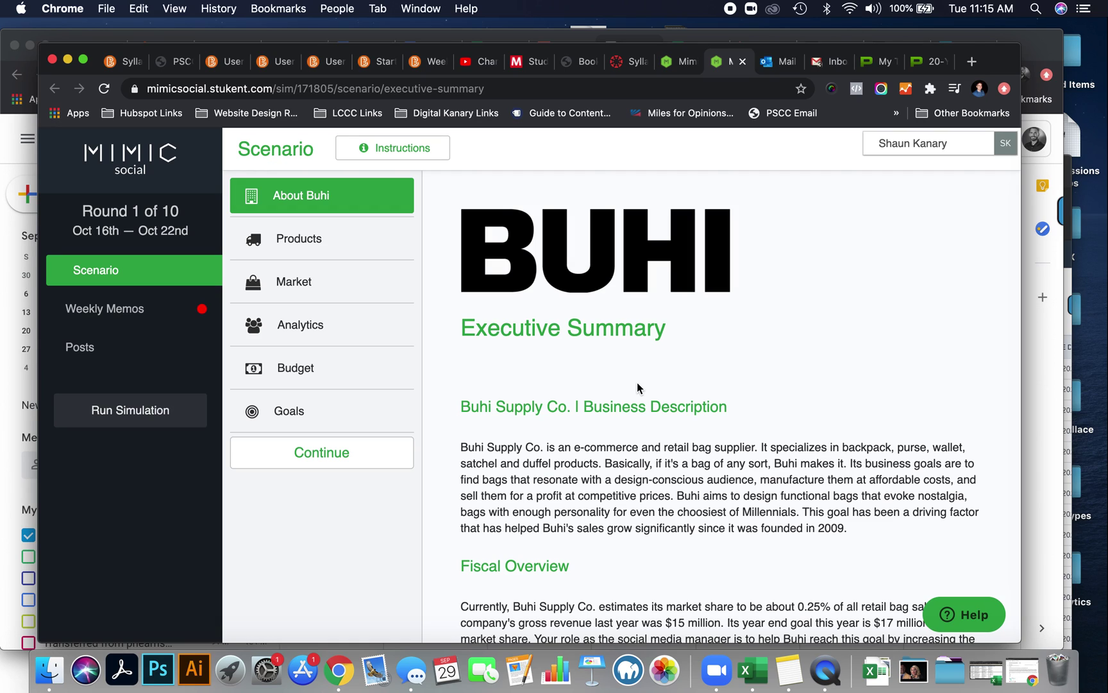
Step: Review Buhi's executive summary and the scenario's full product range from backpacks to travel bags
scroll(638, 388, "down", 3)
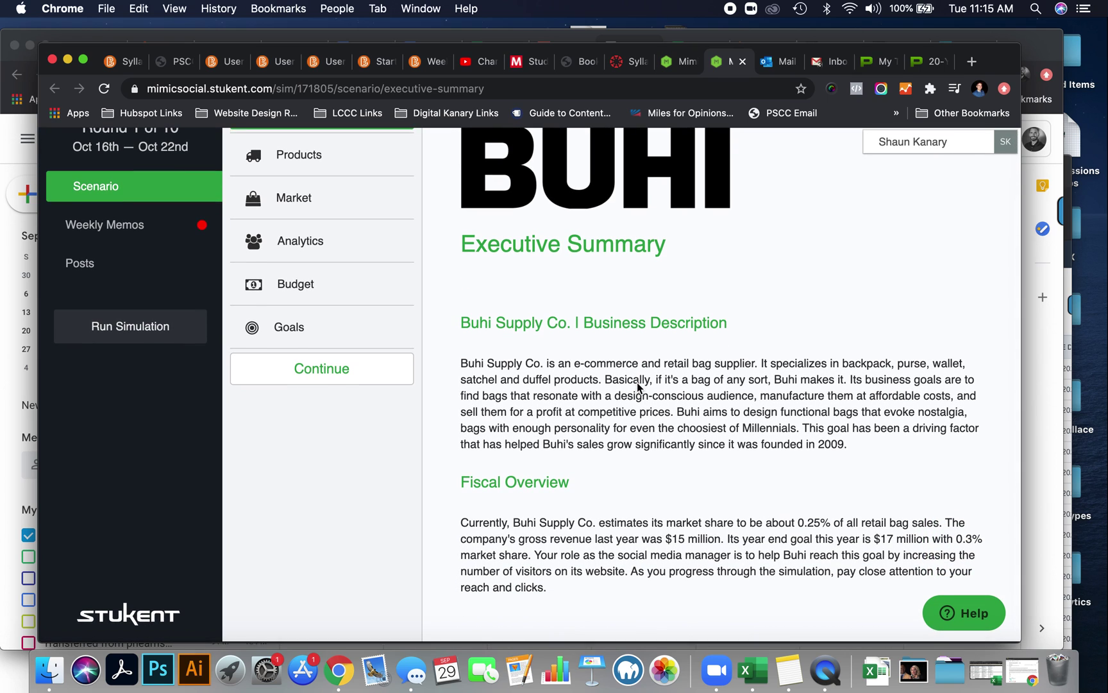
scroll(640, 379, "up", 3)
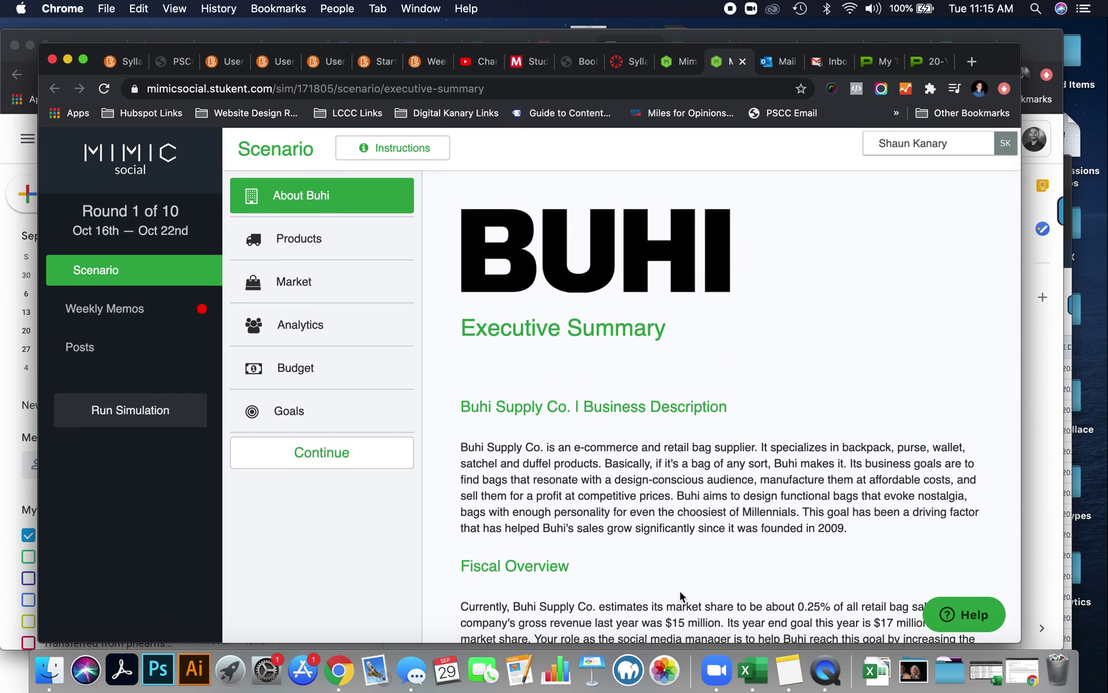
left_click(314, 252)
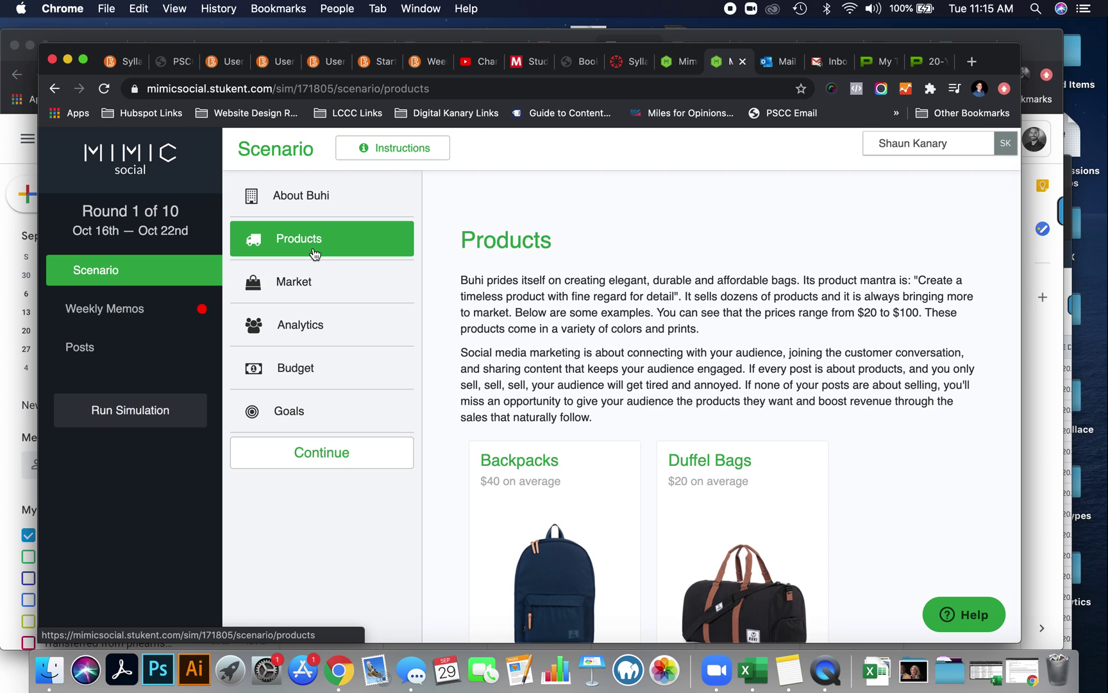
scroll(672, 410, "down", 10)
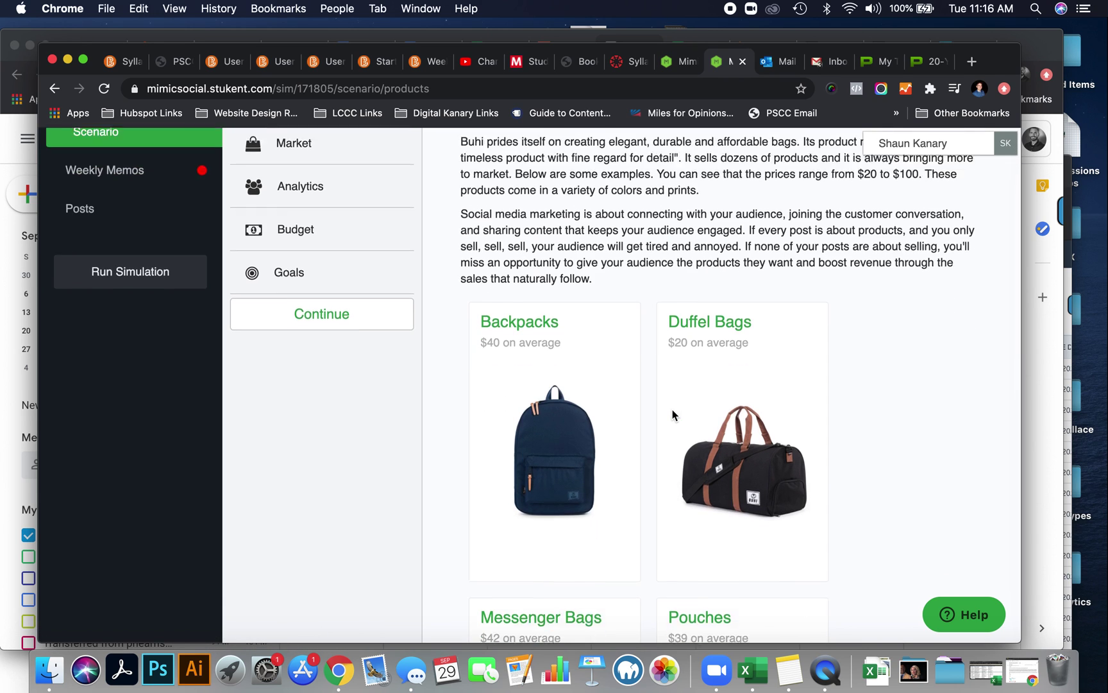
scroll(672, 410, "down", 12)
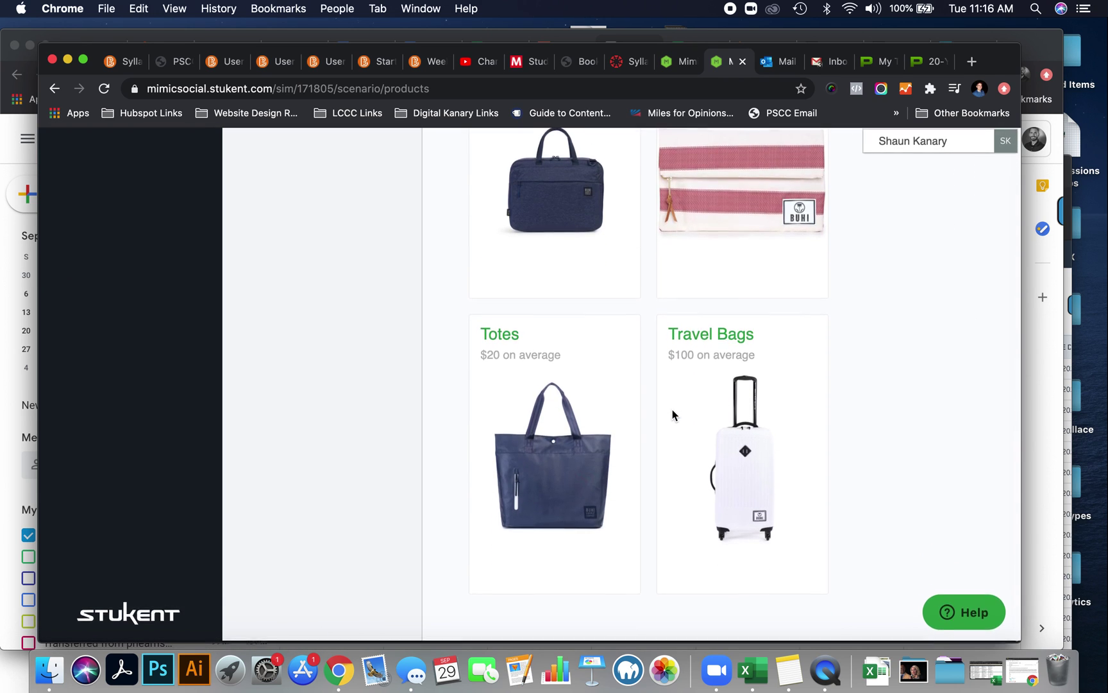
scroll(672, 415, "up", 20)
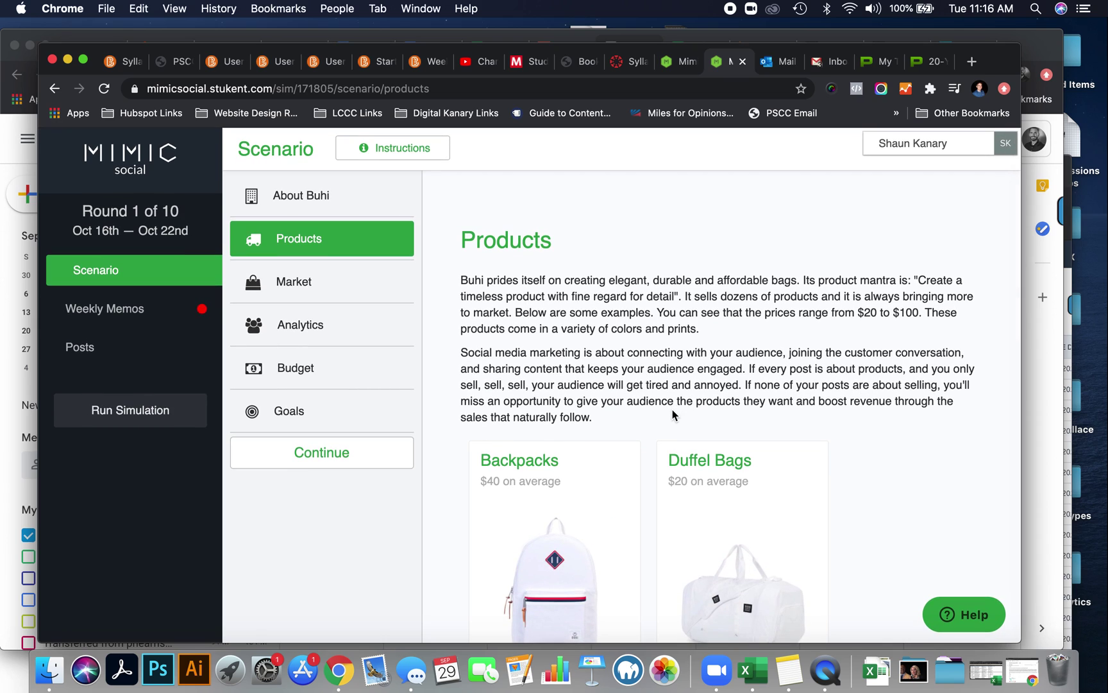
Step: Examine the scenario's market personas City-Hopper Sue, Up-and-Comer Raj and Energetic Jill, including their demographics and interests
left_click(338, 295)
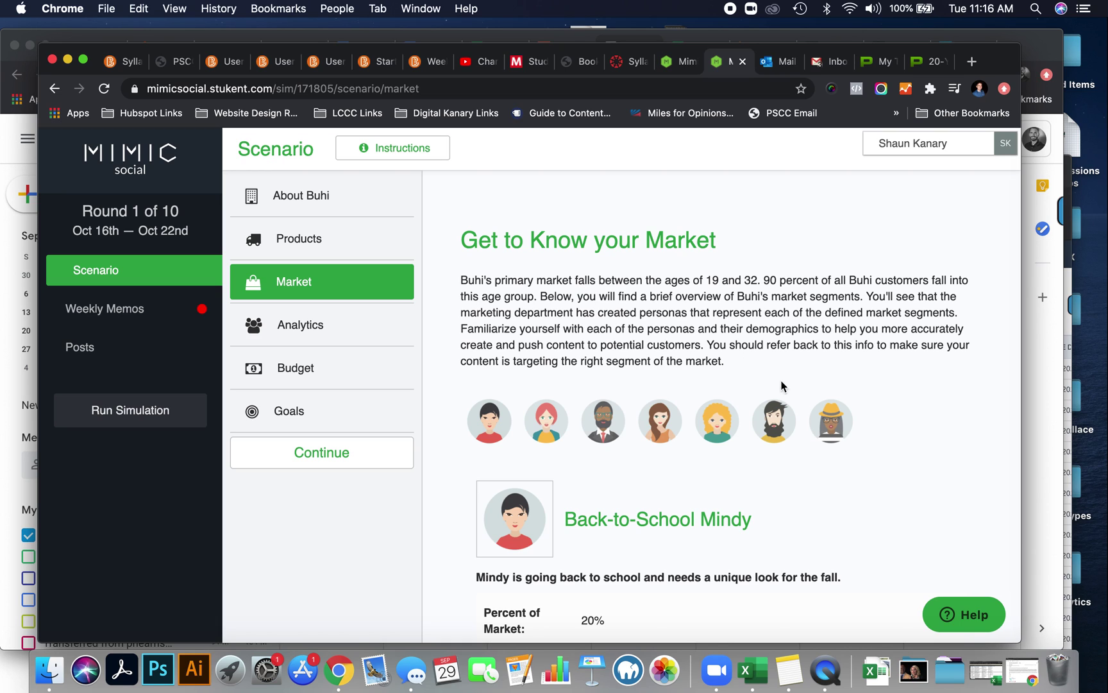
scroll(814, 417, "down", 2)
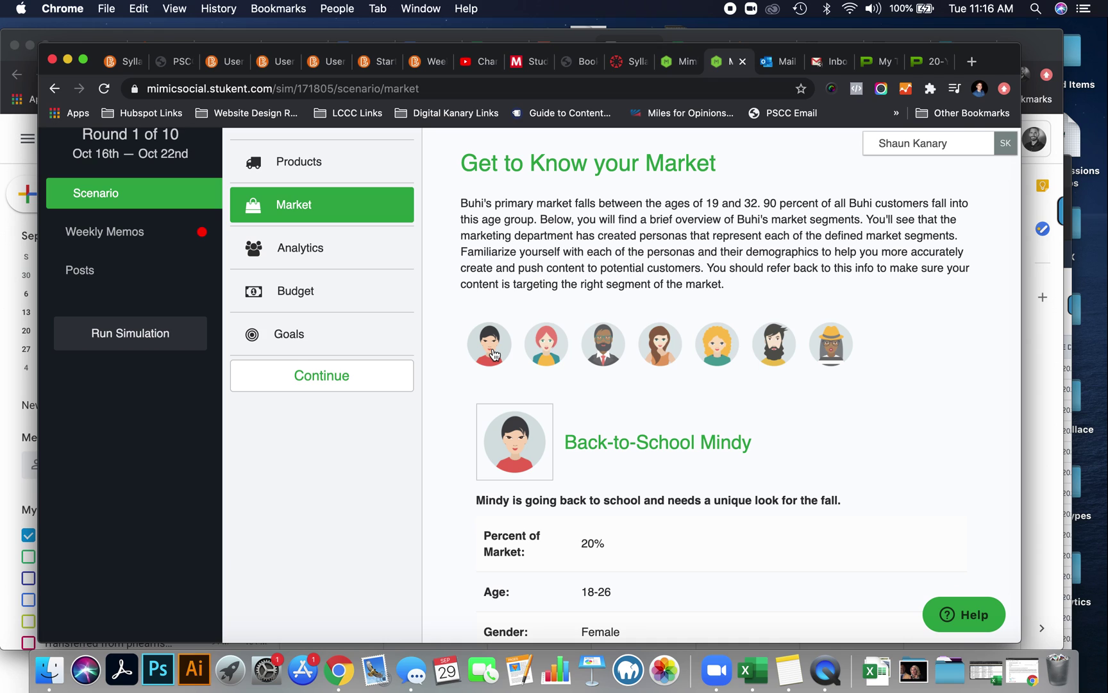
left_click(540, 357)
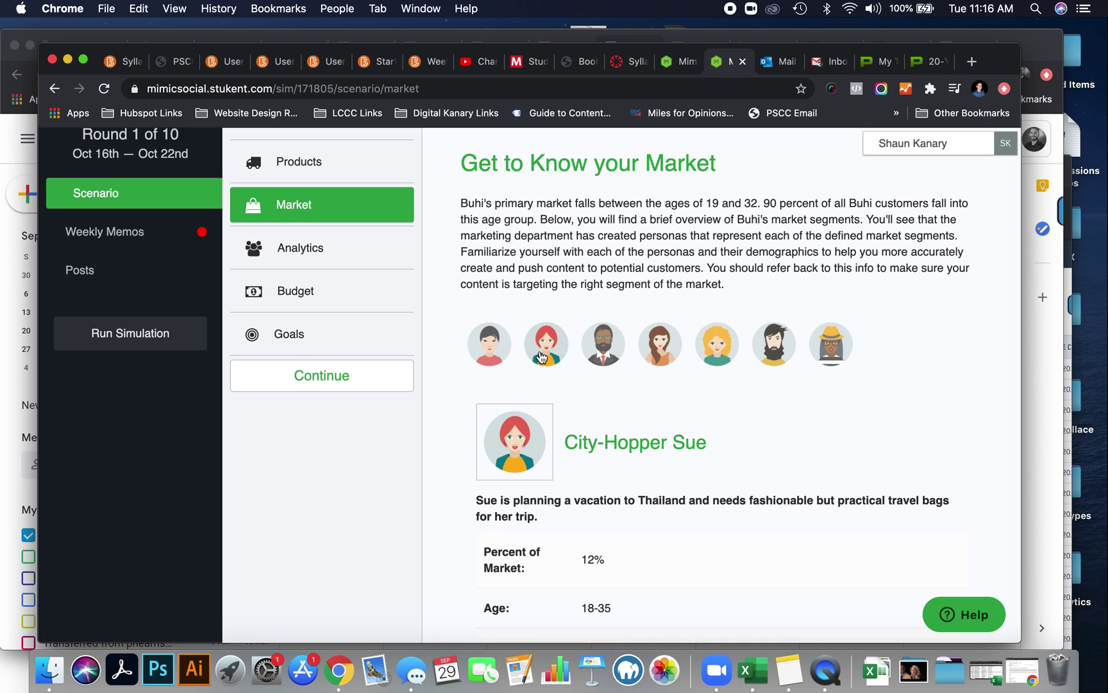
left_click(603, 354)
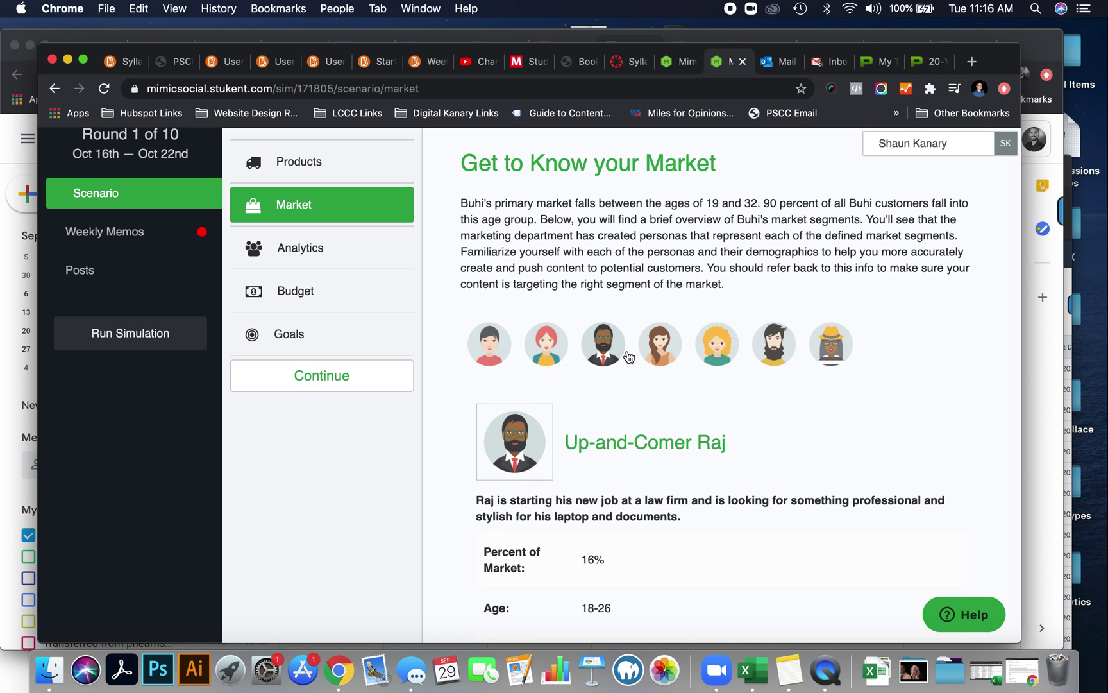
scroll(664, 474, "down", 2)
scroll(661, 387, "down", 1)
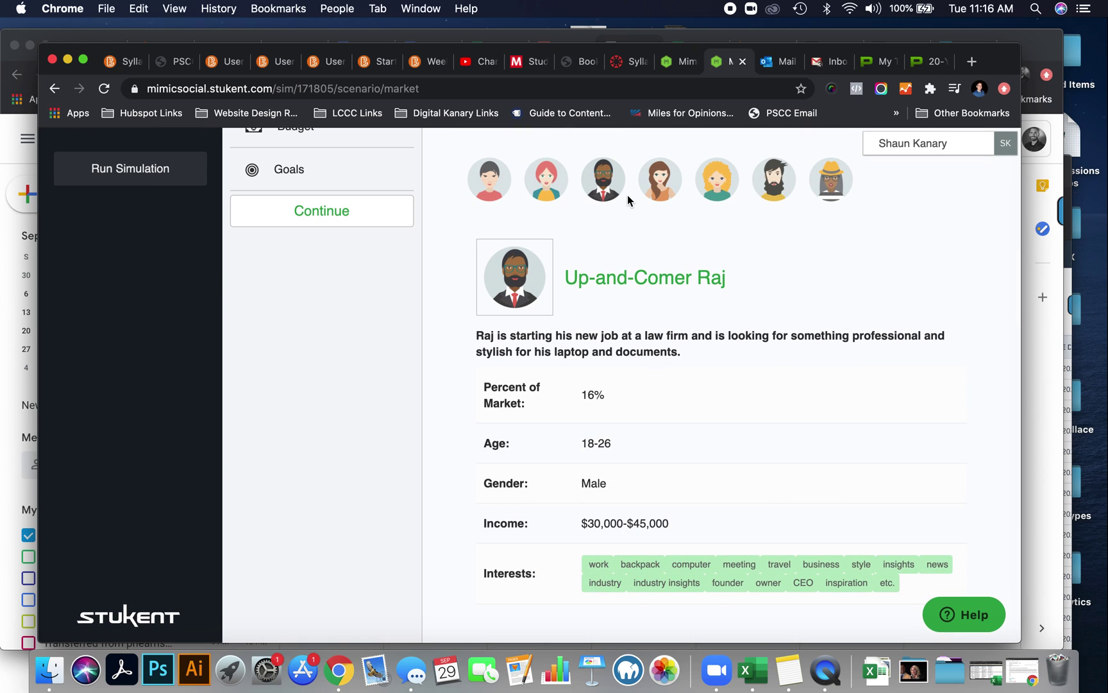
left_click(641, 195)
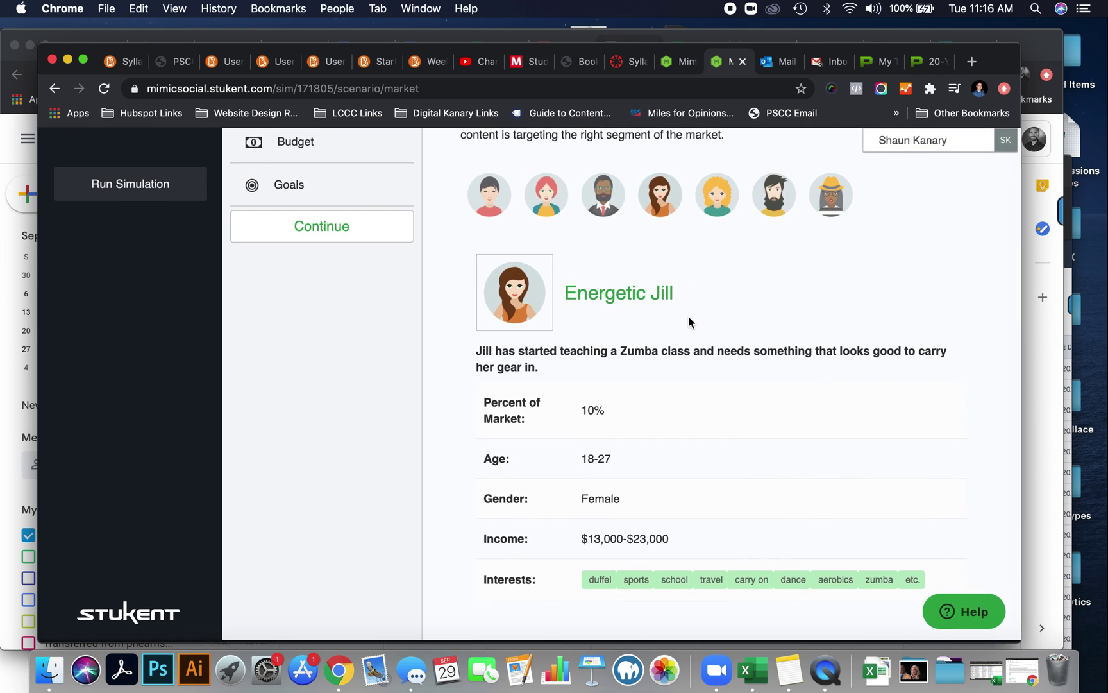
scroll(641, 384, "up", 1)
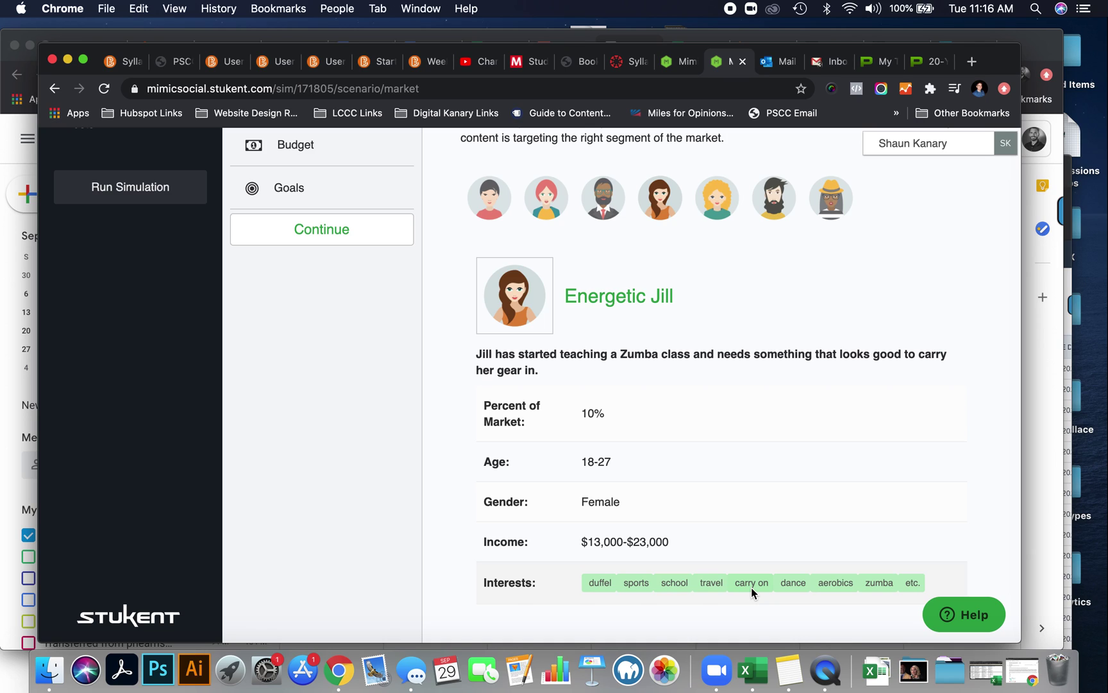
Step: Examine the Seaside Sally, Daypacker Tom and Hipster Mommy Kami personas, highlighting Sally's percent of market for comparison
left_click(729, 211)
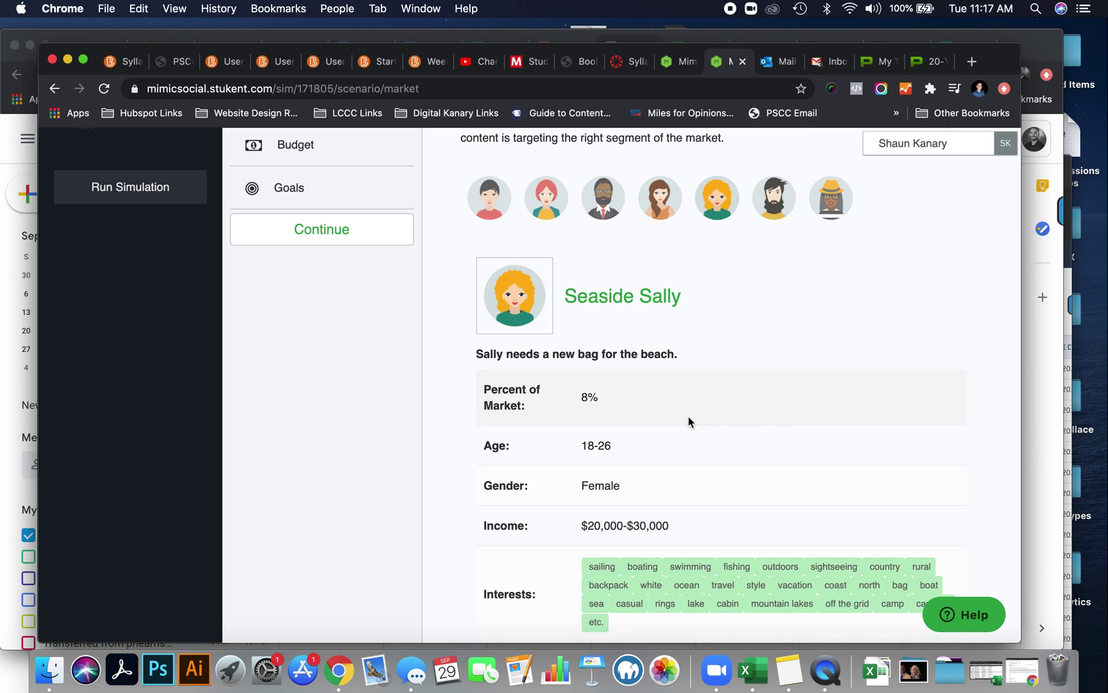
scroll(688, 416, "down", 1)
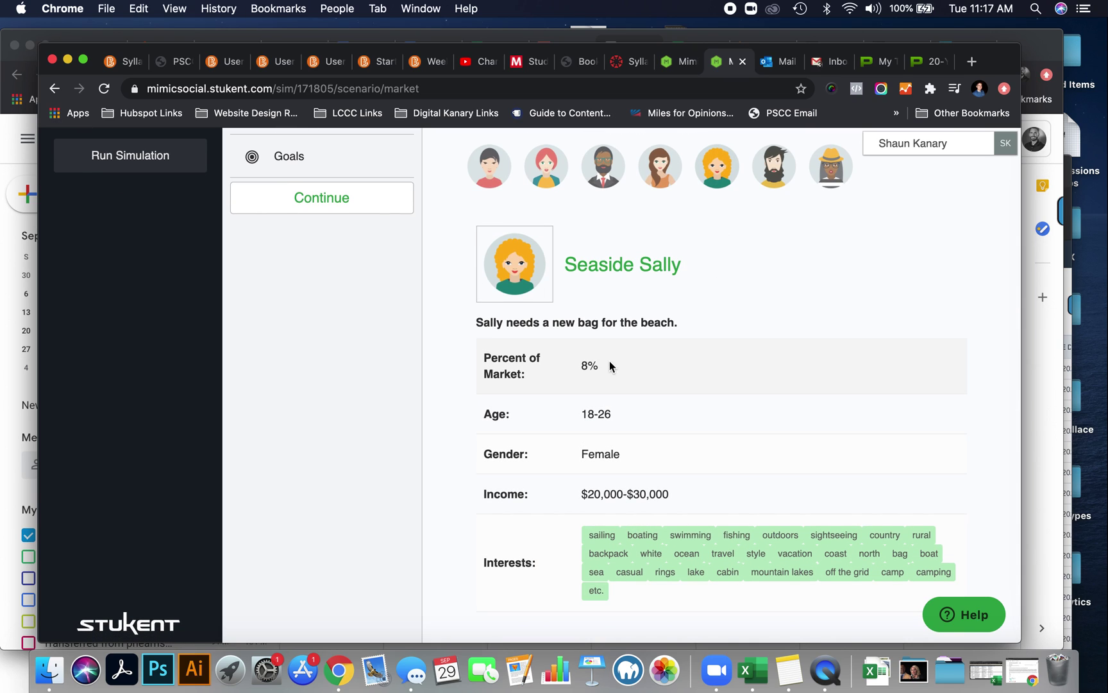
left_click_drag(608, 366, 583, 386)
left_click(787, 166)
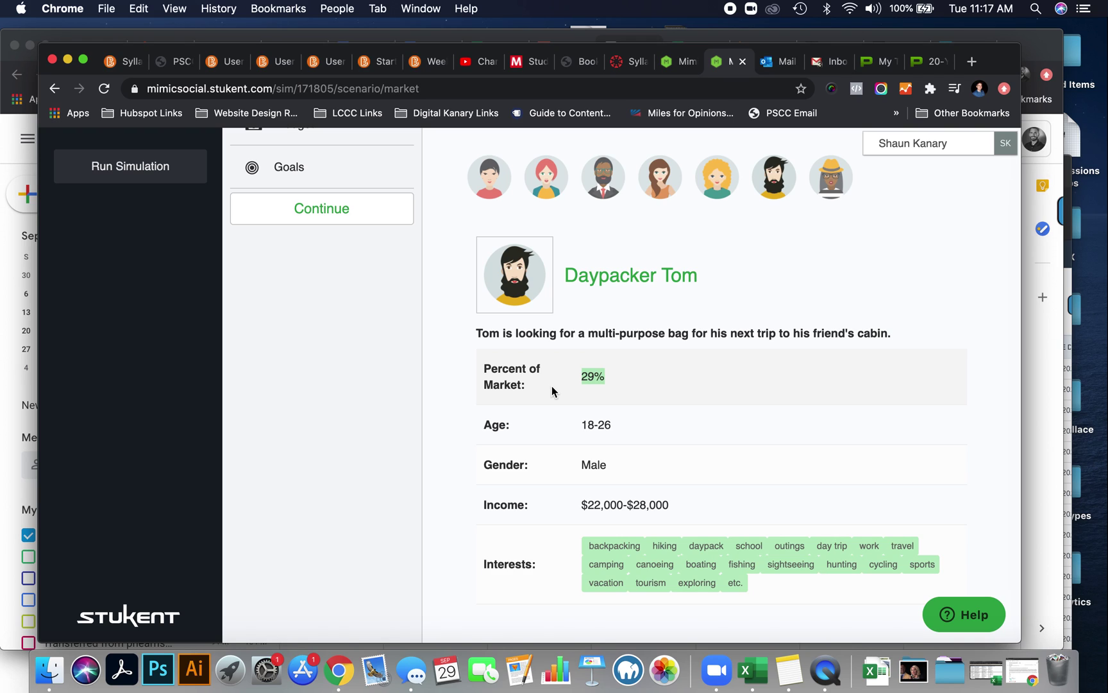
scroll(585, 398, "up", 1)
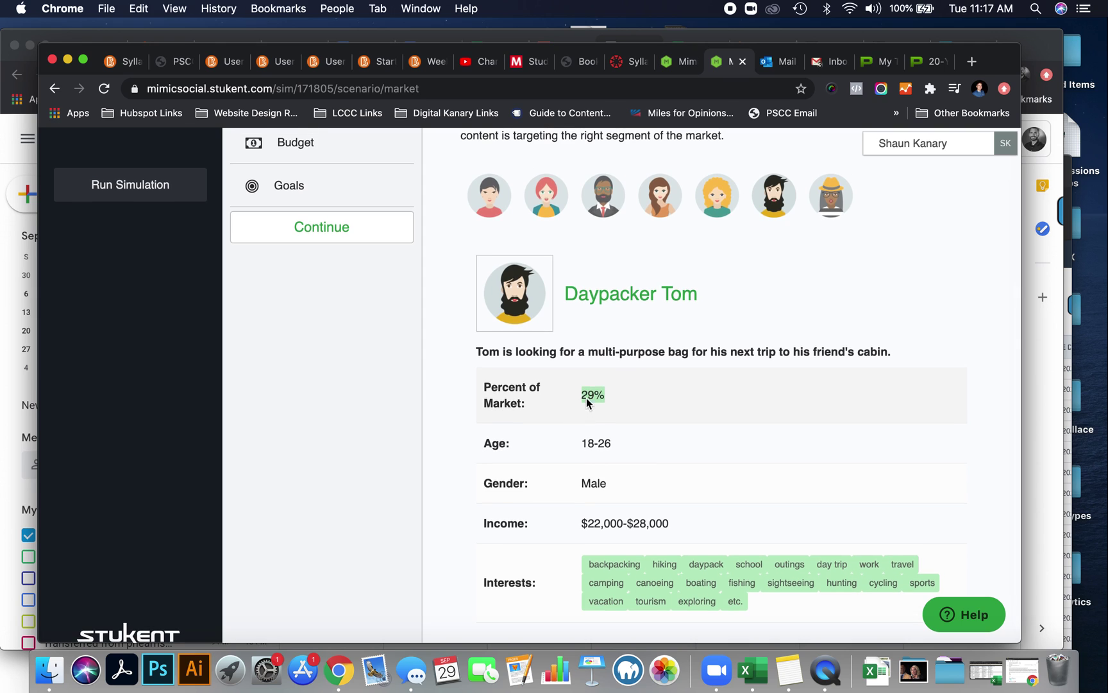
left_click(829, 212)
scroll(747, 343, "up", 5)
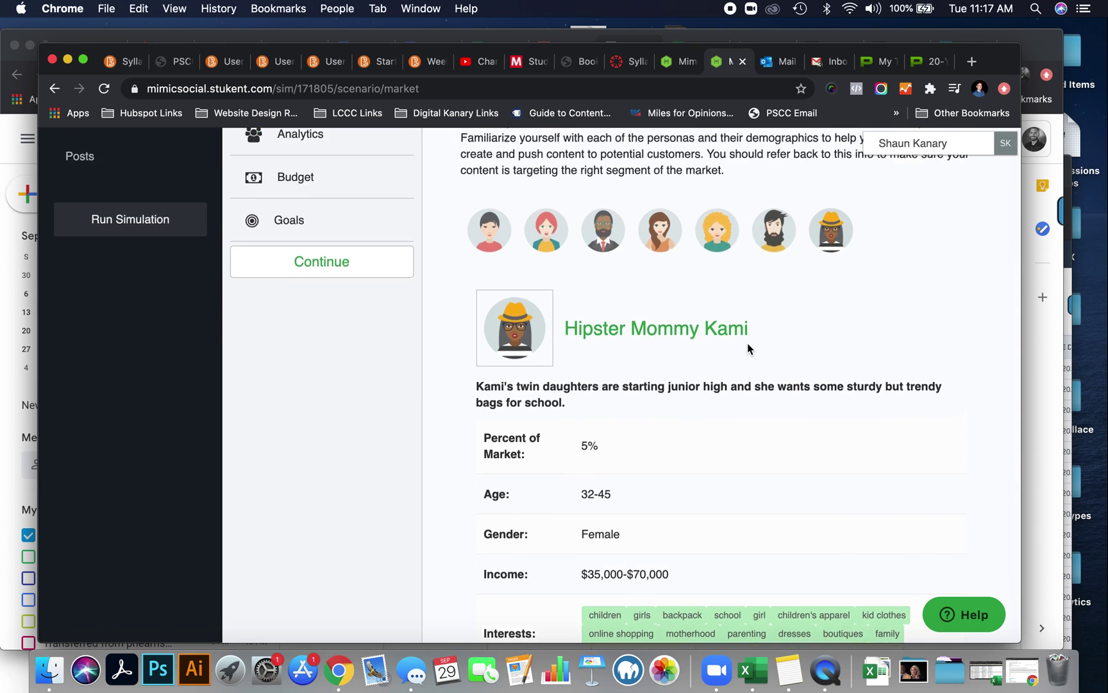
Step: Review the scenario's Facebook analytics, including the yearly impressions chart, audience details and ideal number of posts per day
left_click(347, 324)
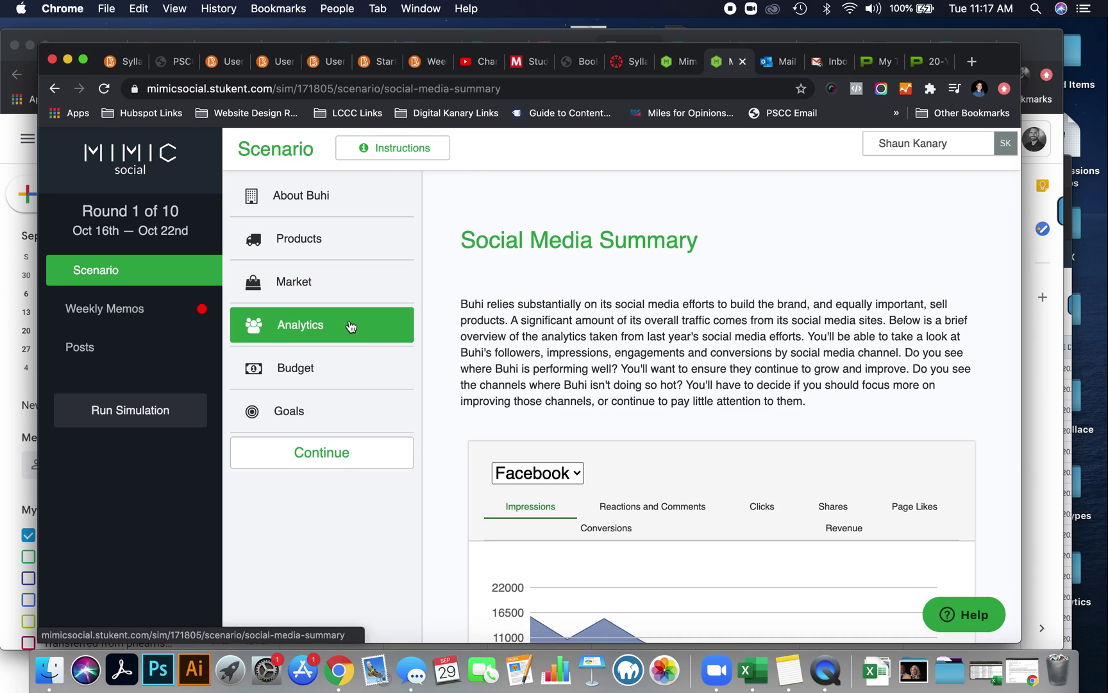
scroll(562, 373, "down", 3)
scroll(564, 369, "down", 2)
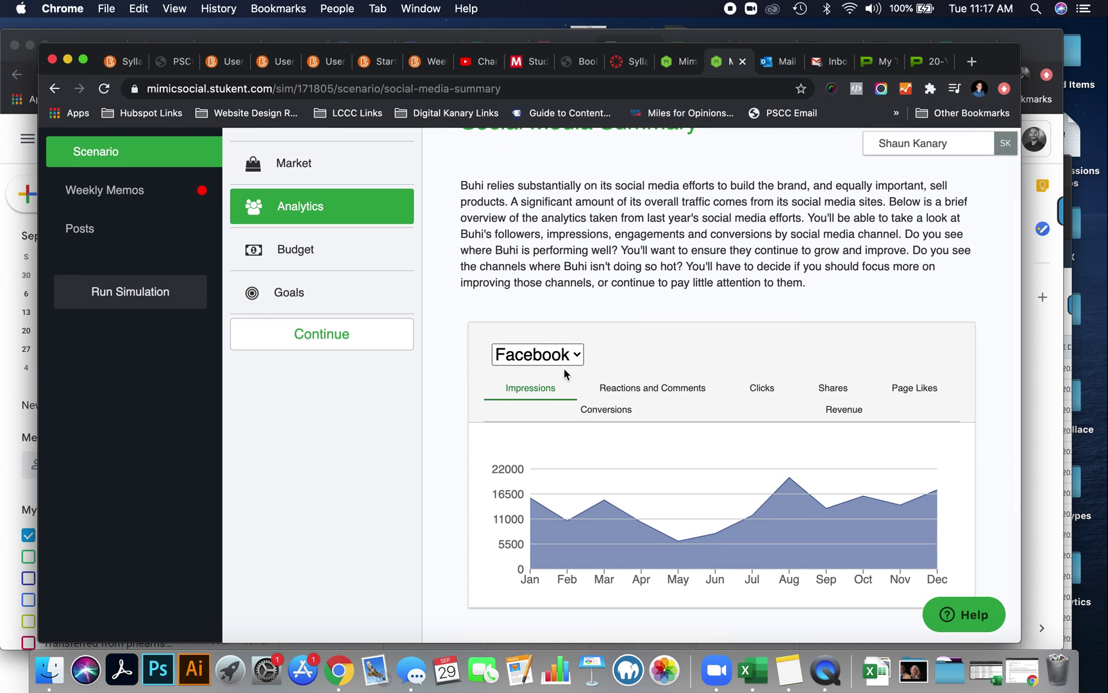
scroll(616, 415, "down", 5)
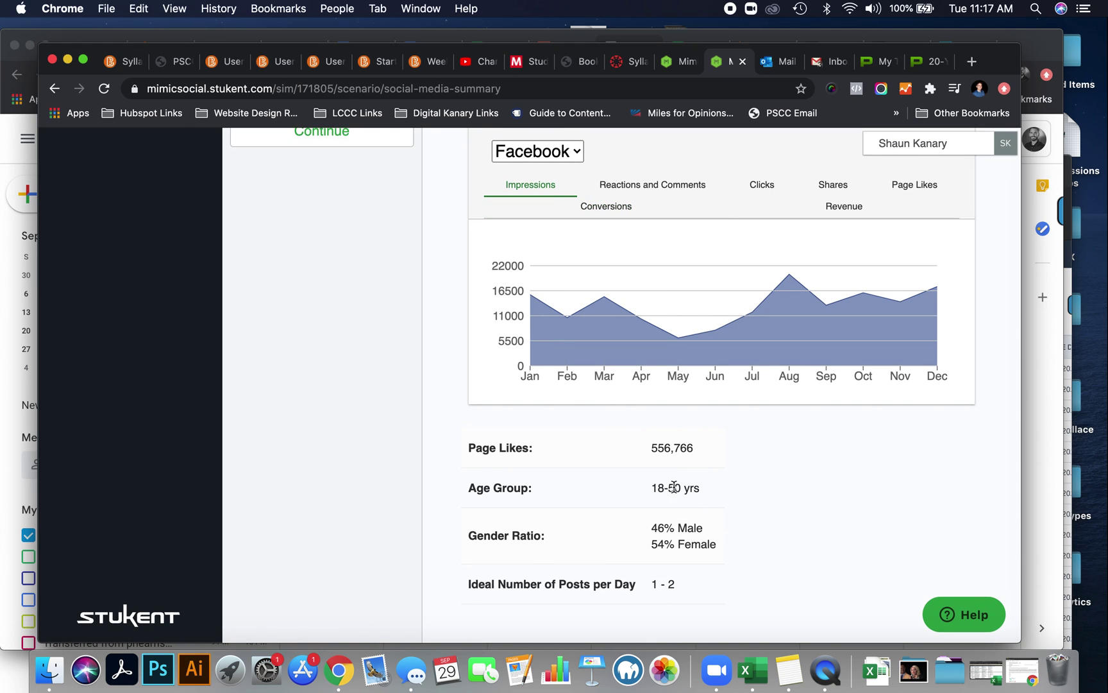
scroll(650, 411, "up", 8)
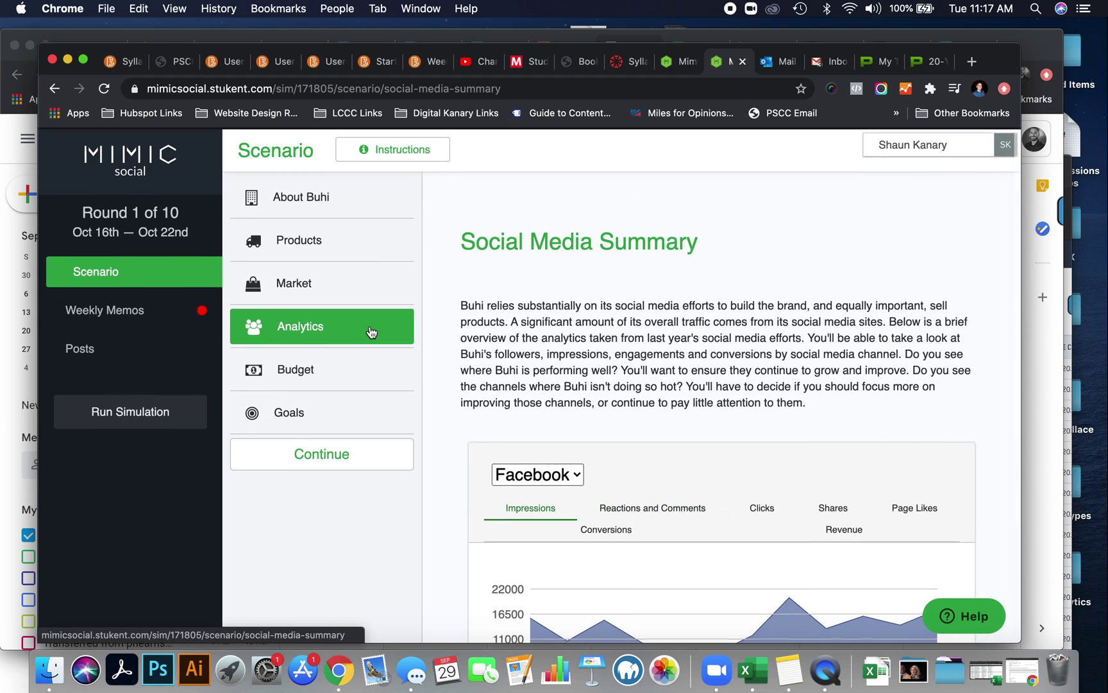
Step: Return to the scenario's market overview and review the Back-to-School Mindy persona's demographics
left_click(348, 290)
scroll(697, 468, "down", 4)
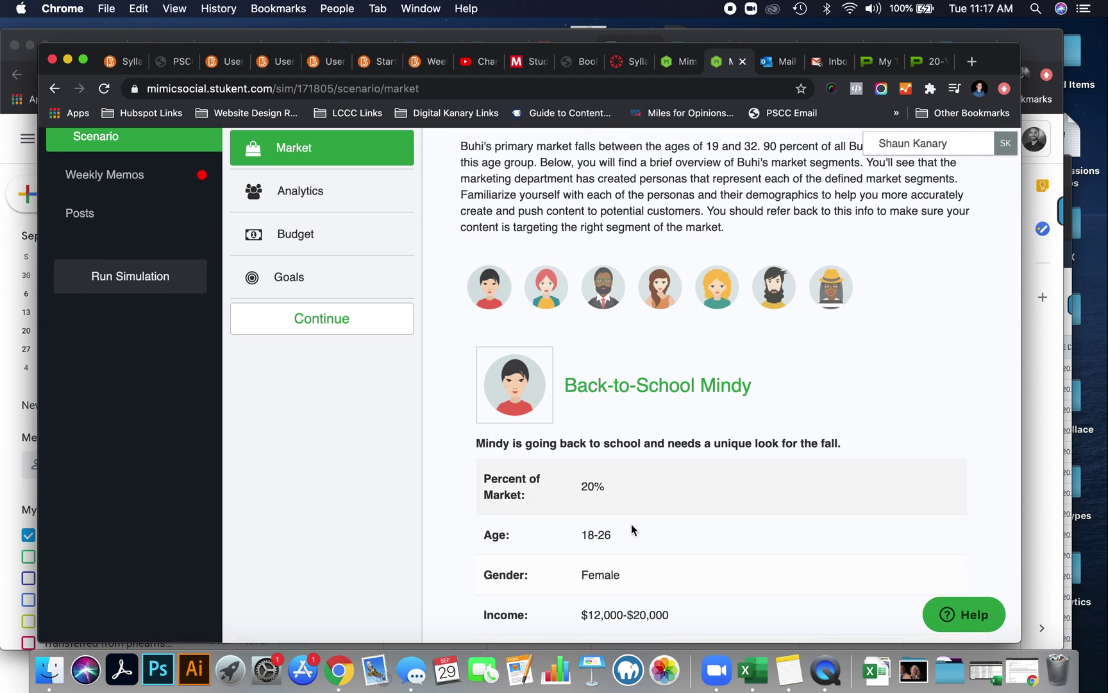
scroll(648, 545, "down", 2)
scroll(643, 537, "up", 5)
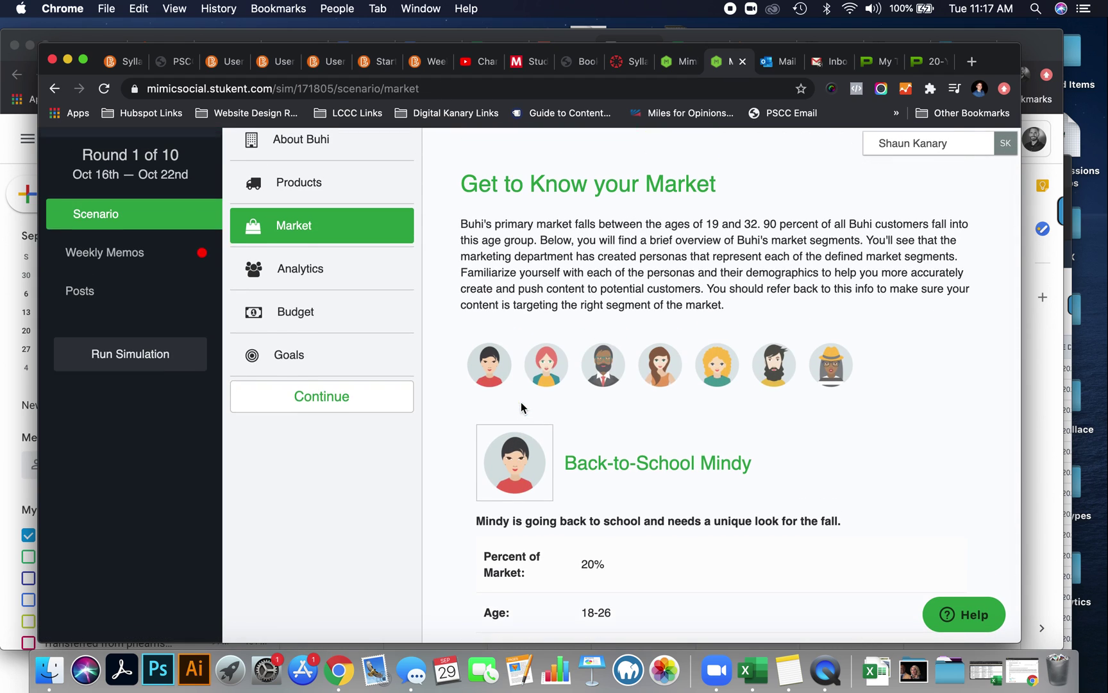
scroll(602, 534, "down", 4)
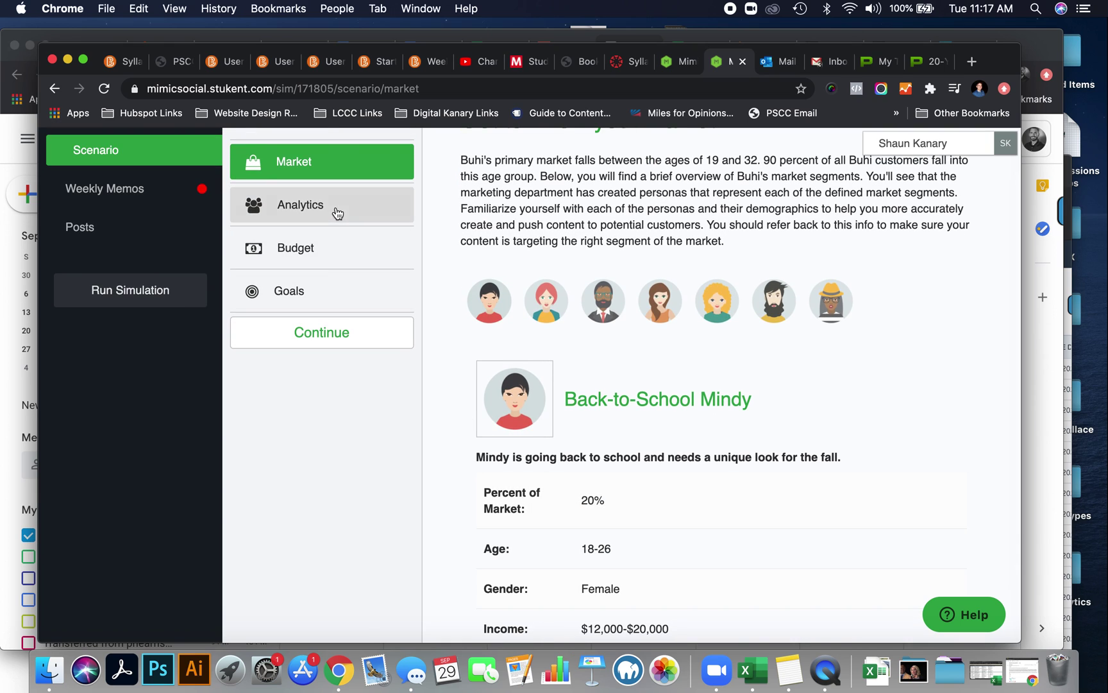
Step: Reopen the scenario's Facebook analytics and highlight the audience's gender ratio, ideal number of posts per day and age group
left_click(339, 213)
scroll(605, 436, "down", 1)
scroll(607, 442, "down", 3)
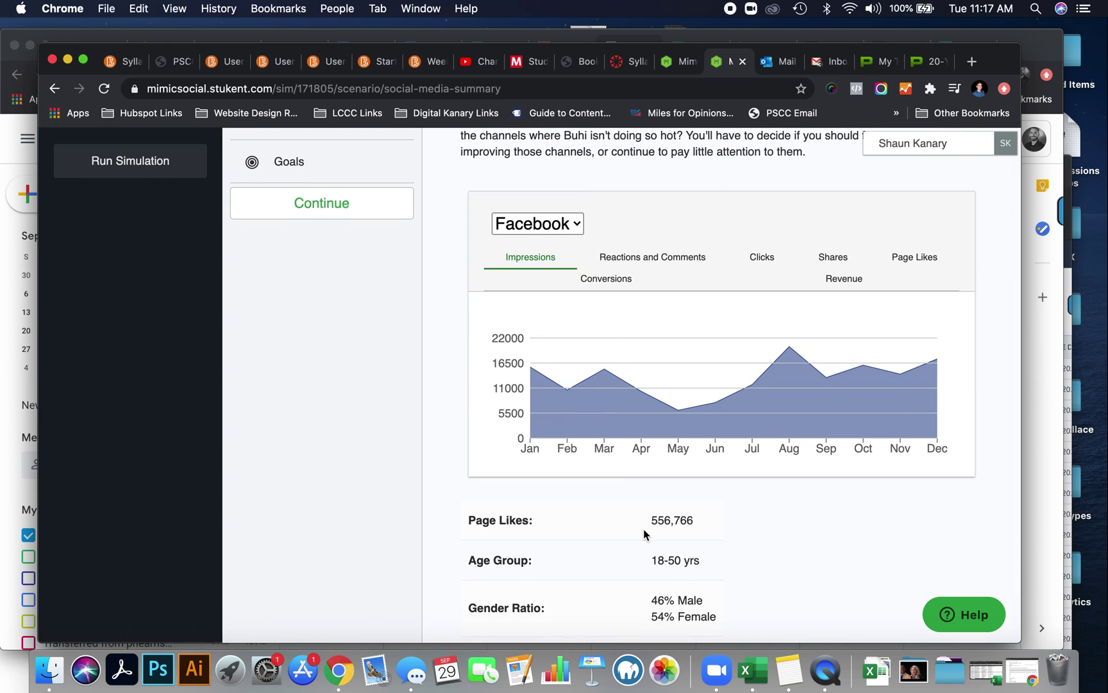
scroll(643, 462, "down", 2)
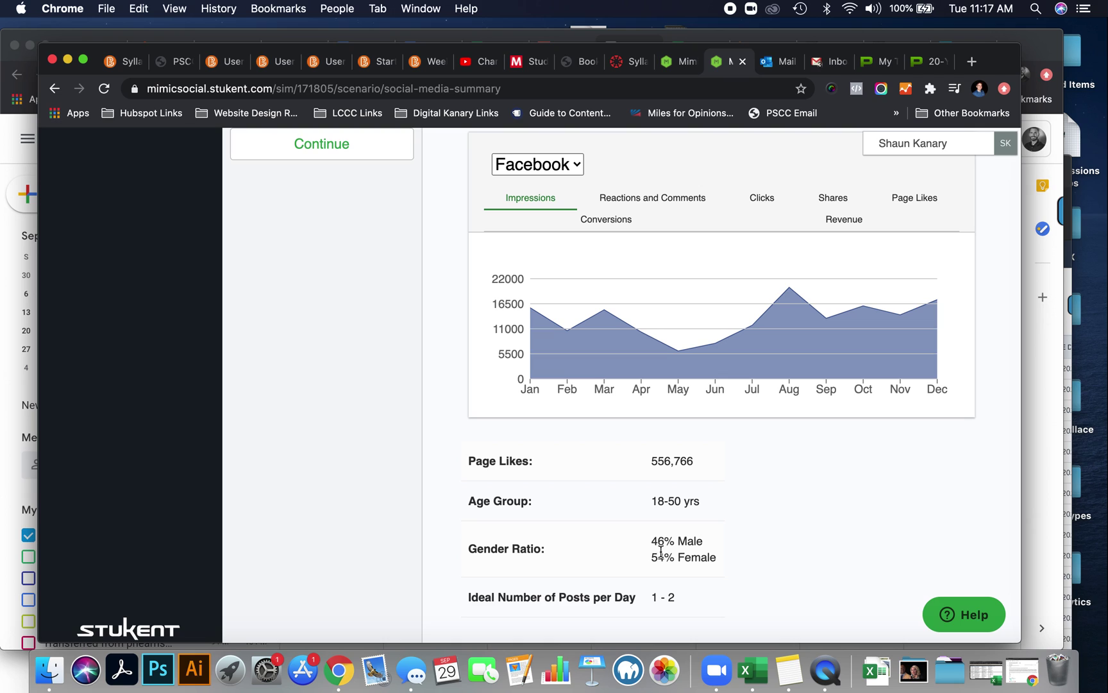
left_click_drag(705, 558, 641, 558)
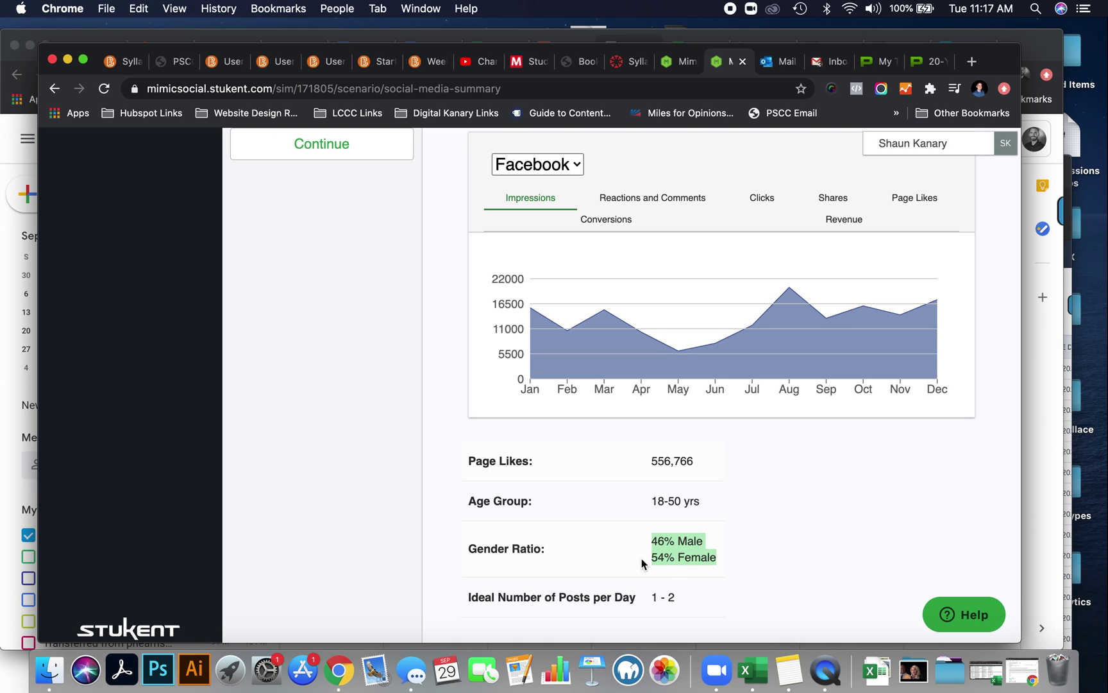
scroll(641, 557, "down", 1)
left_click(703, 585)
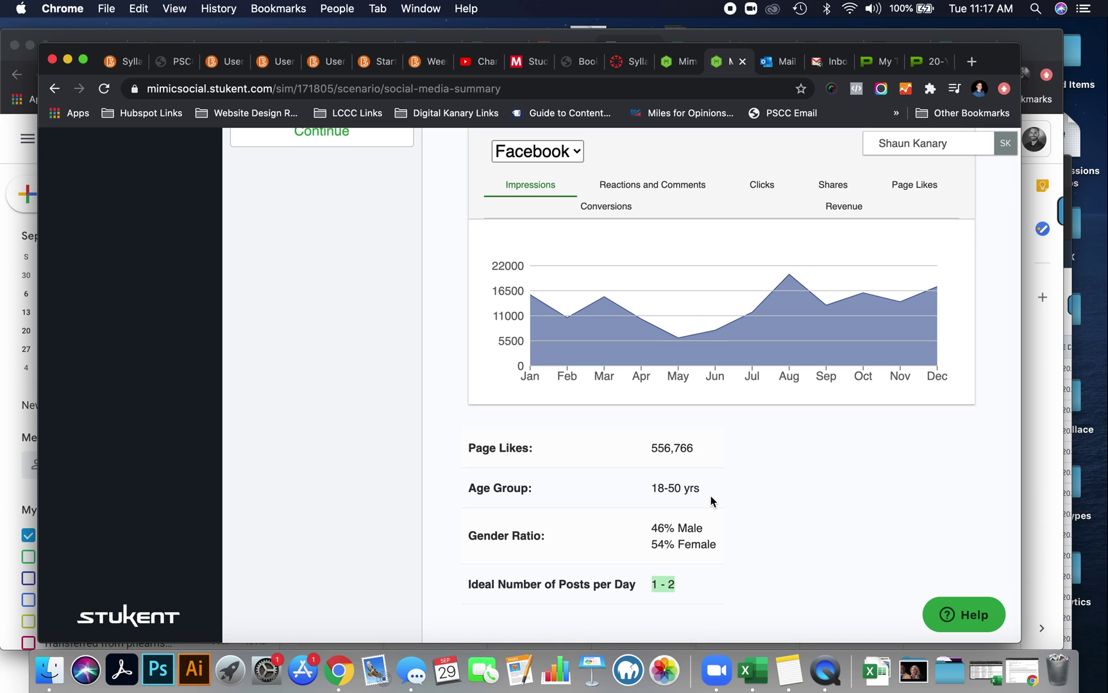
left_click_drag(710, 495, 649, 493)
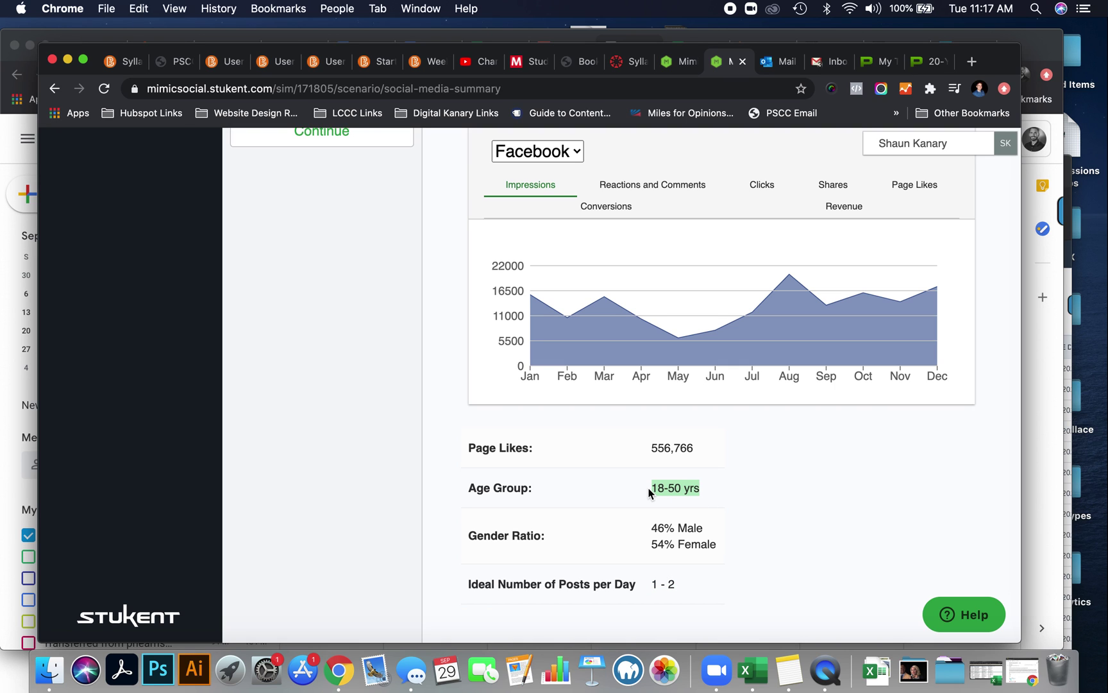
scroll(649, 492, "up", 8)
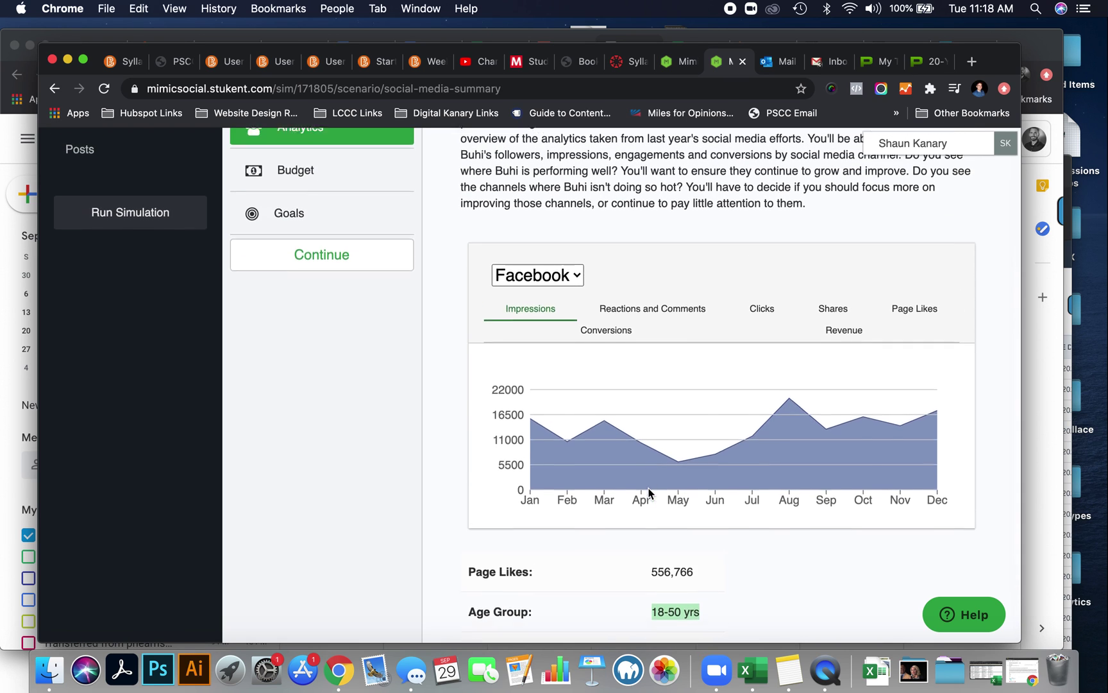
scroll(649, 493, "up", 1)
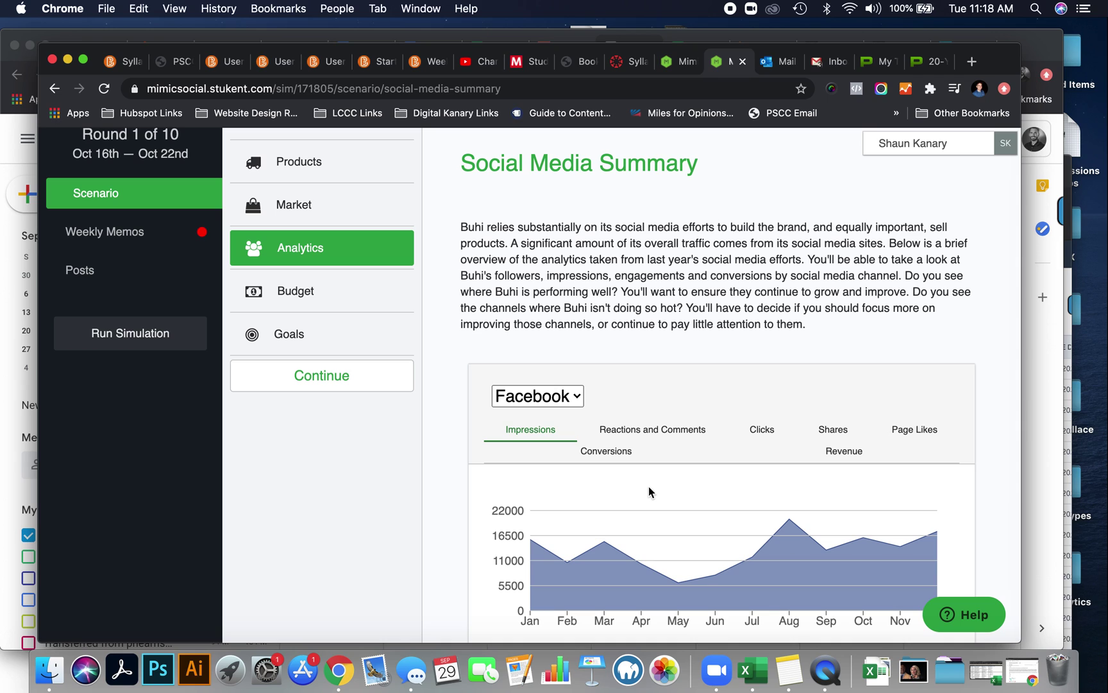
Step: Return to the market personas and compare Back-to-School Mindy, City-Hopper Sue and Up-and-Comer Raj, highlighting Raj's gender
left_click(344, 209)
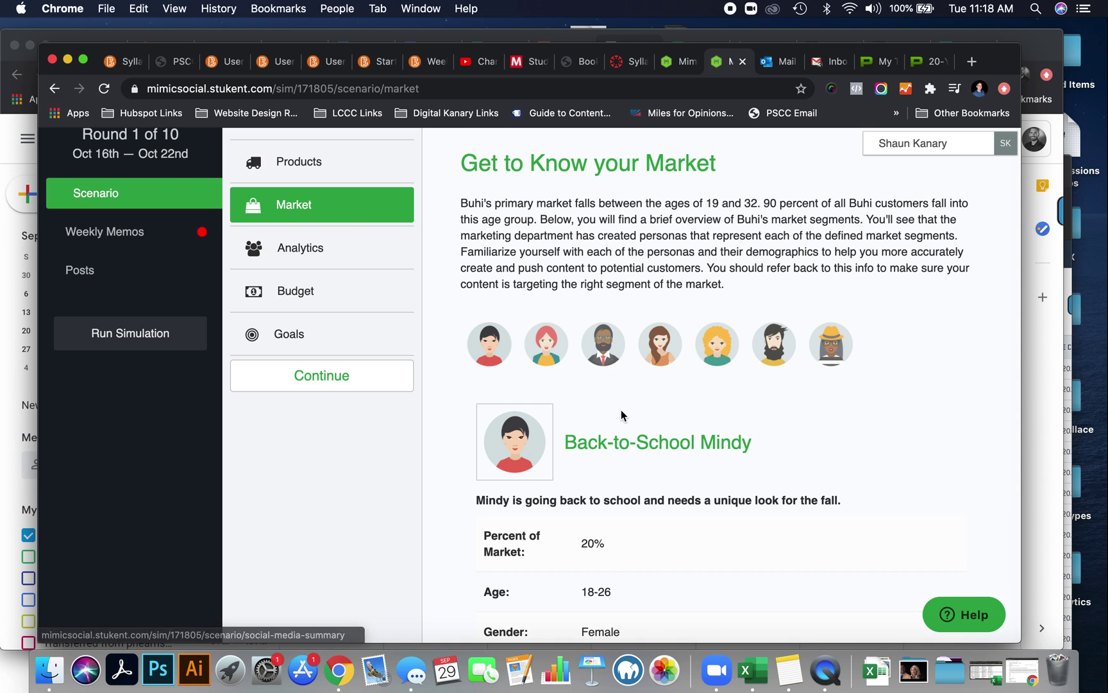
scroll(622, 411, "down", 2)
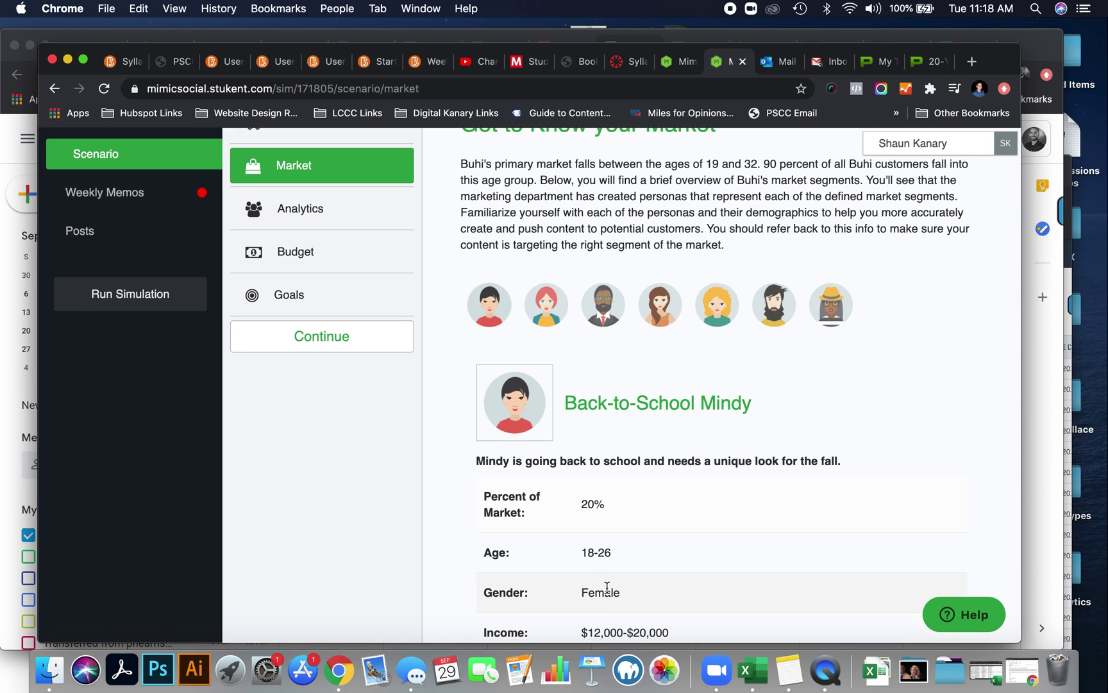
left_click(548, 313)
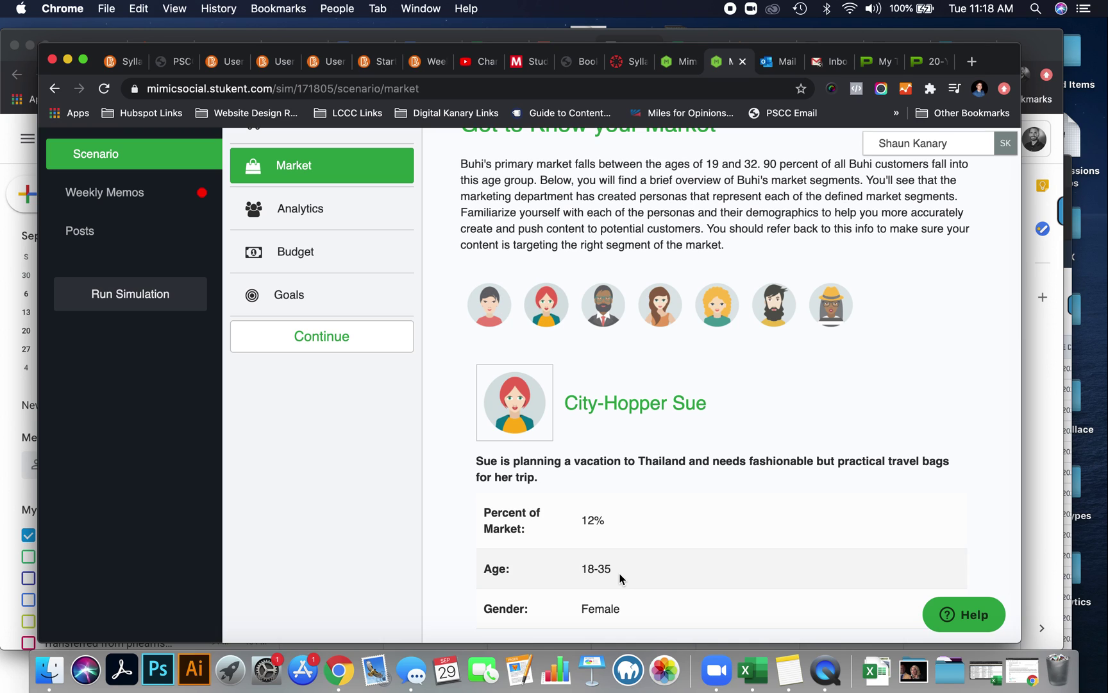
left_click(619, 311)
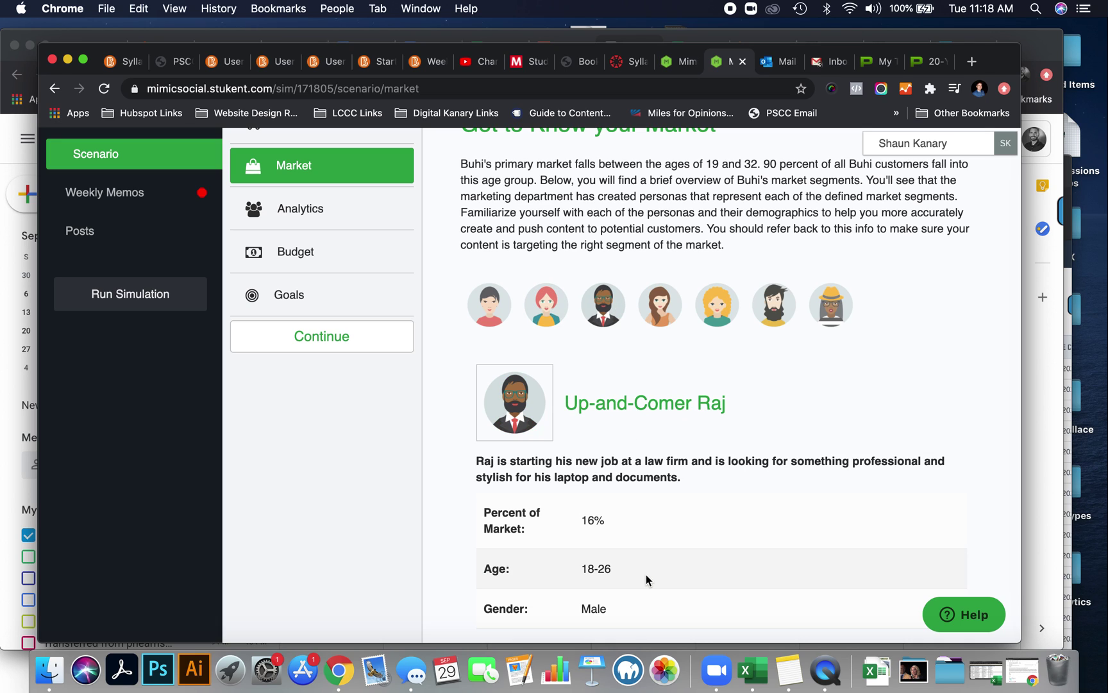
scroll(646, 577, "down", 1)
left_click_drag(626, 579, 579, 570)
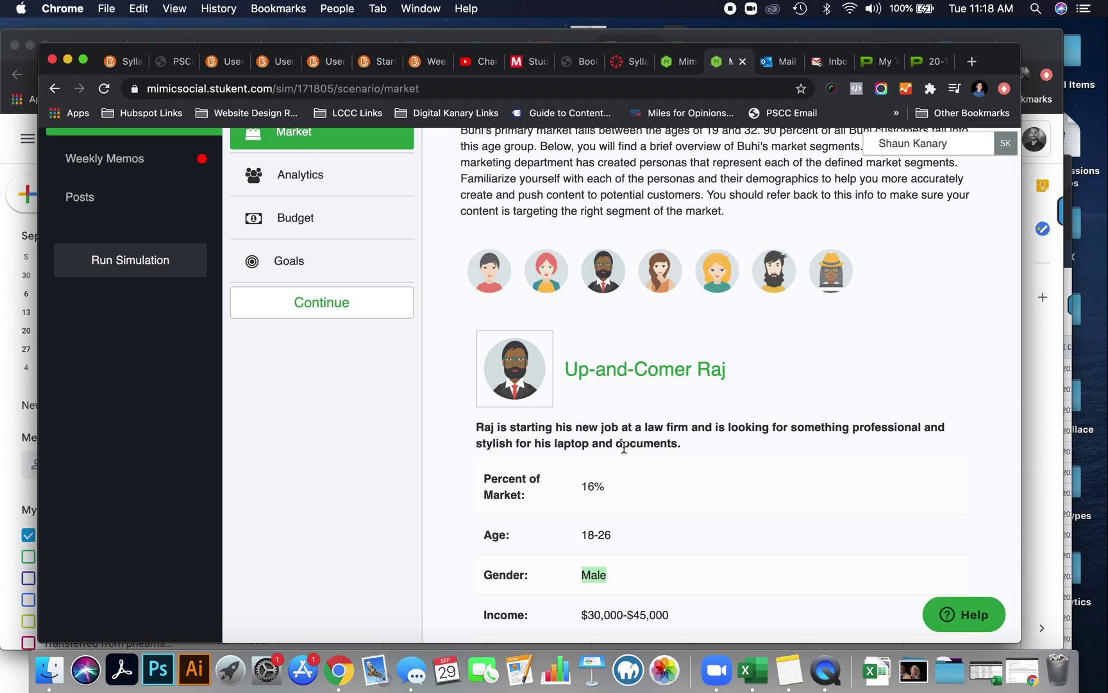
Step: Compare the demographics of the Energetic Jill, Seaside Sally, Daypacker Tom and Hipster Mommy Kami personas
left_click(670, 284)
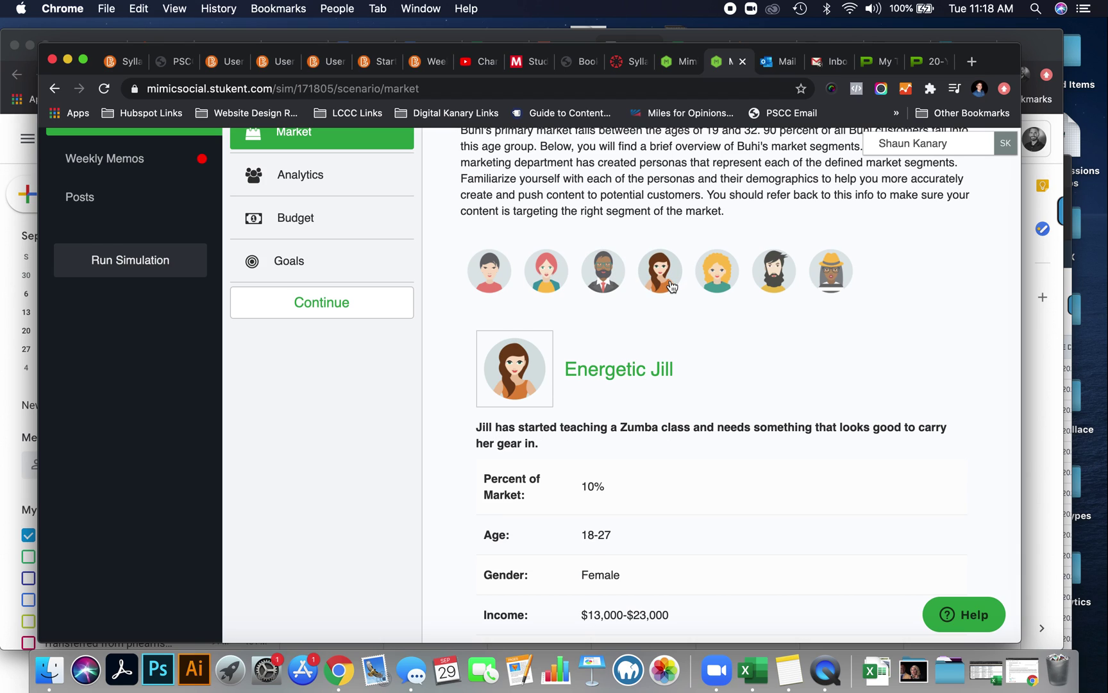
left_click(717, 286)
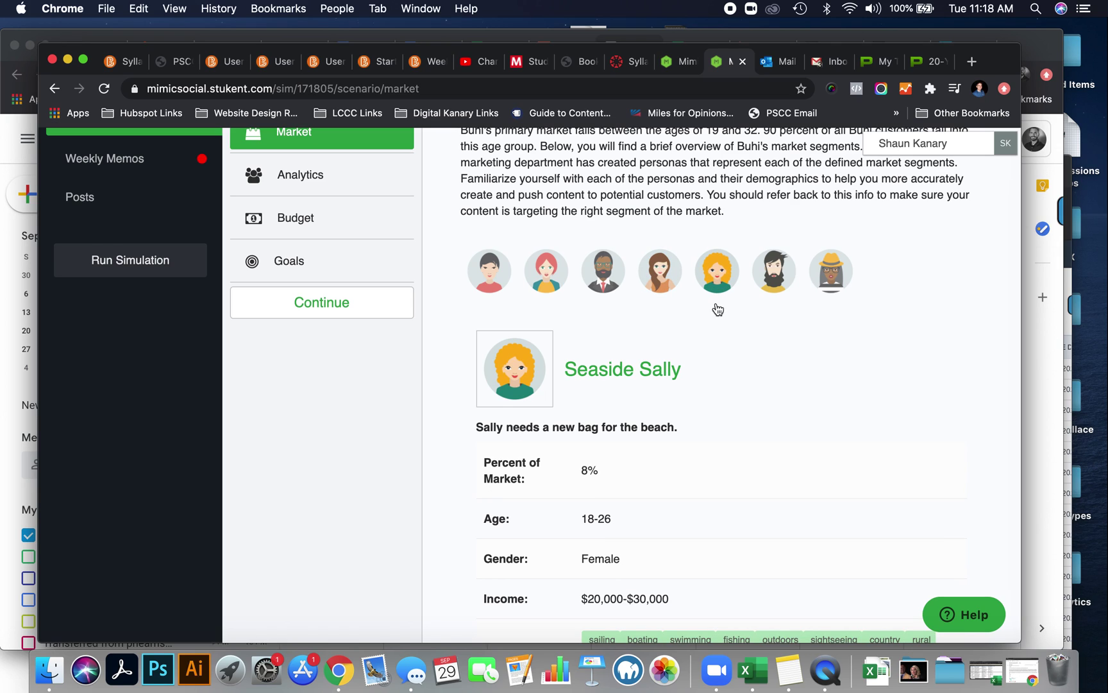
left_click(785, 284)
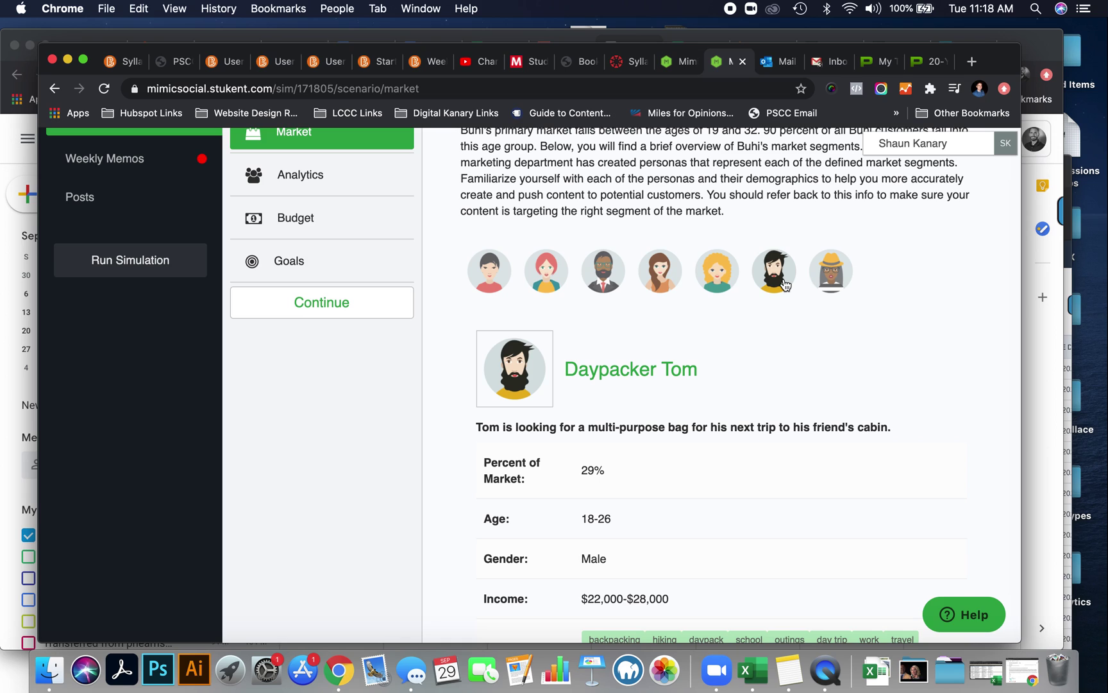
left_click(828, 286)
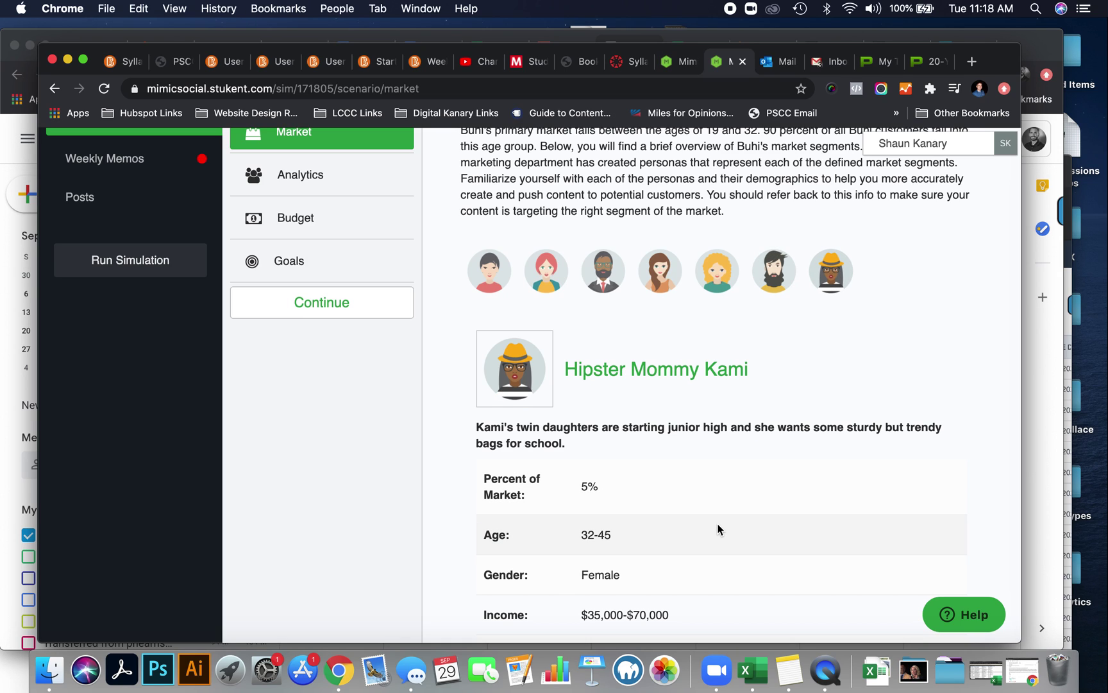
scroll(705, 532, "down", 1)
Step: Switch the scenario's social media analytics to Twitter and review its impressions and audience details, highlighting the age group
scroll(705, 532, "up", 4)
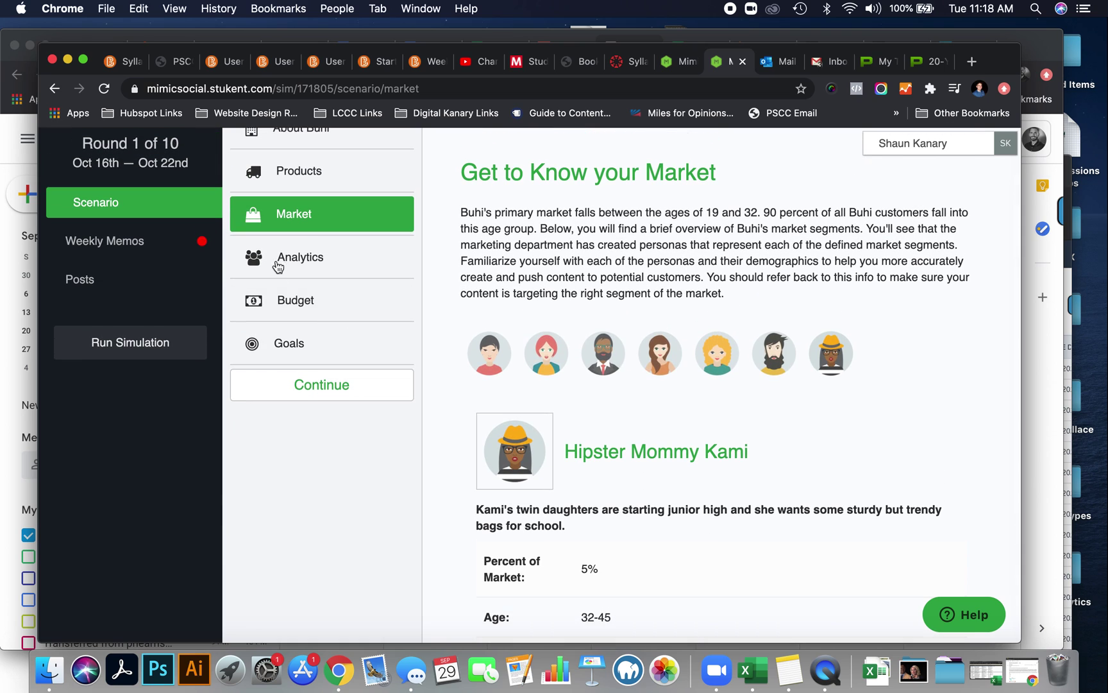
left_click(288, 264)
left_click(576, 406)
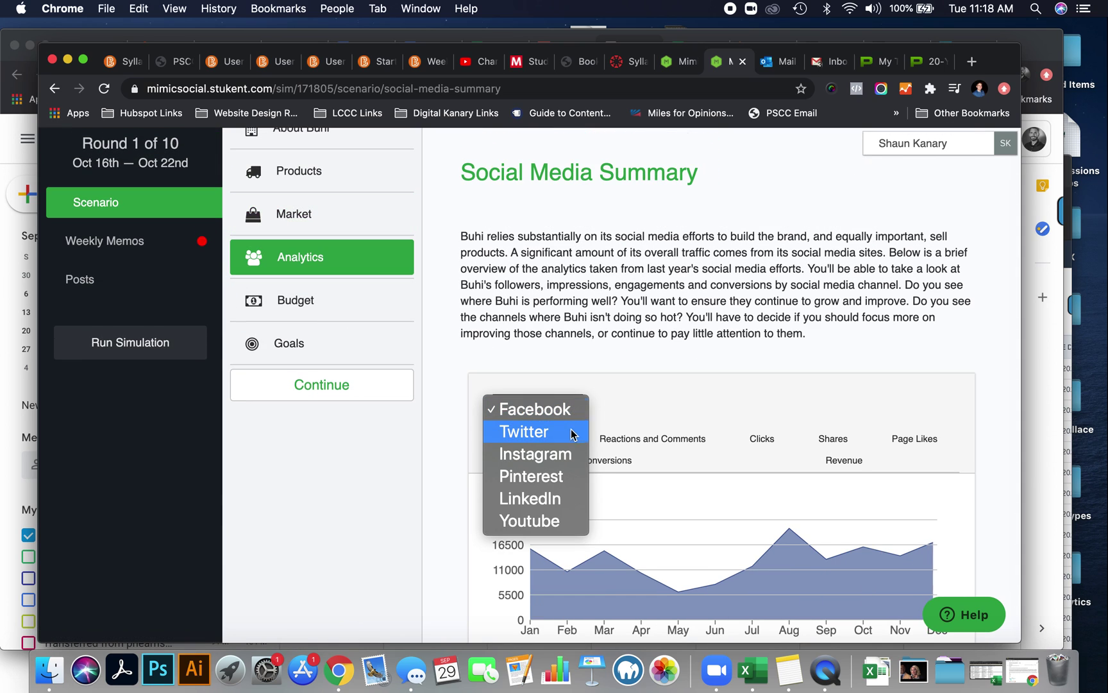
left_click(569, 436)
scroll(569, 438, "down", 4)
scroll(569, 438, "up", 1)
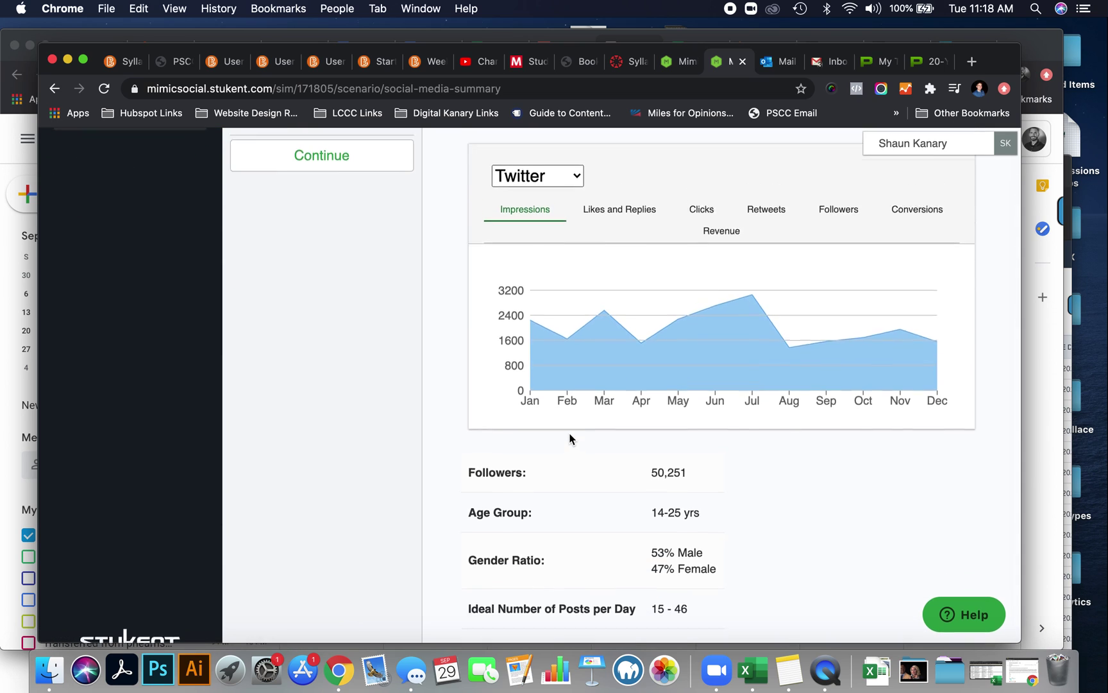
left_click(565, 217)
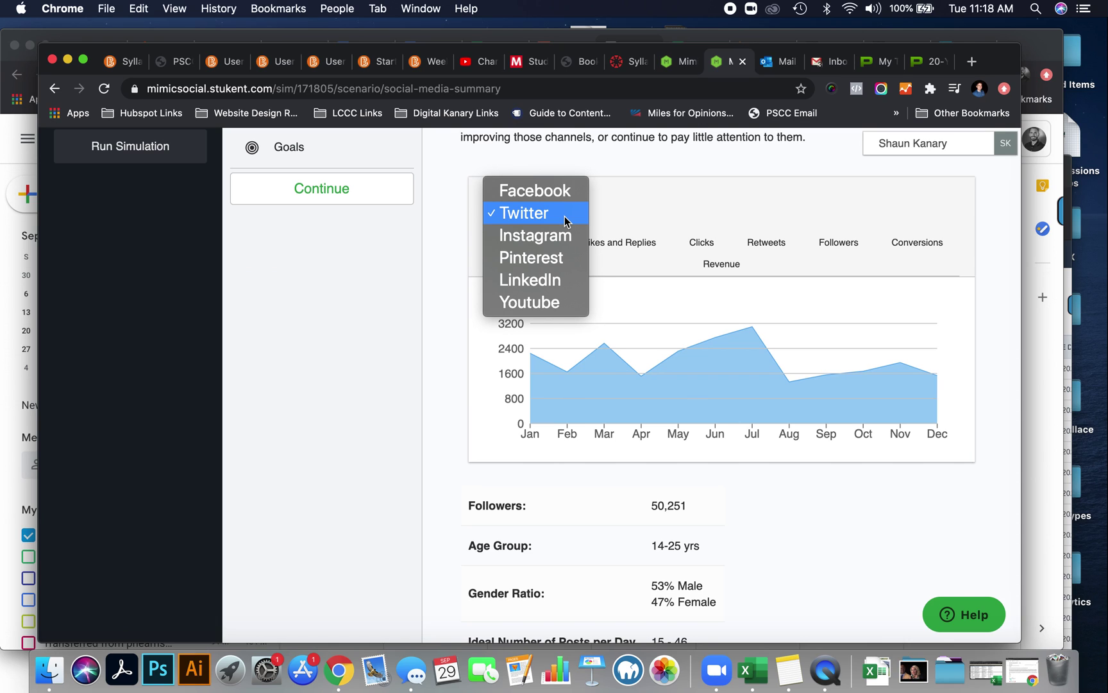
left_click(565, 216)
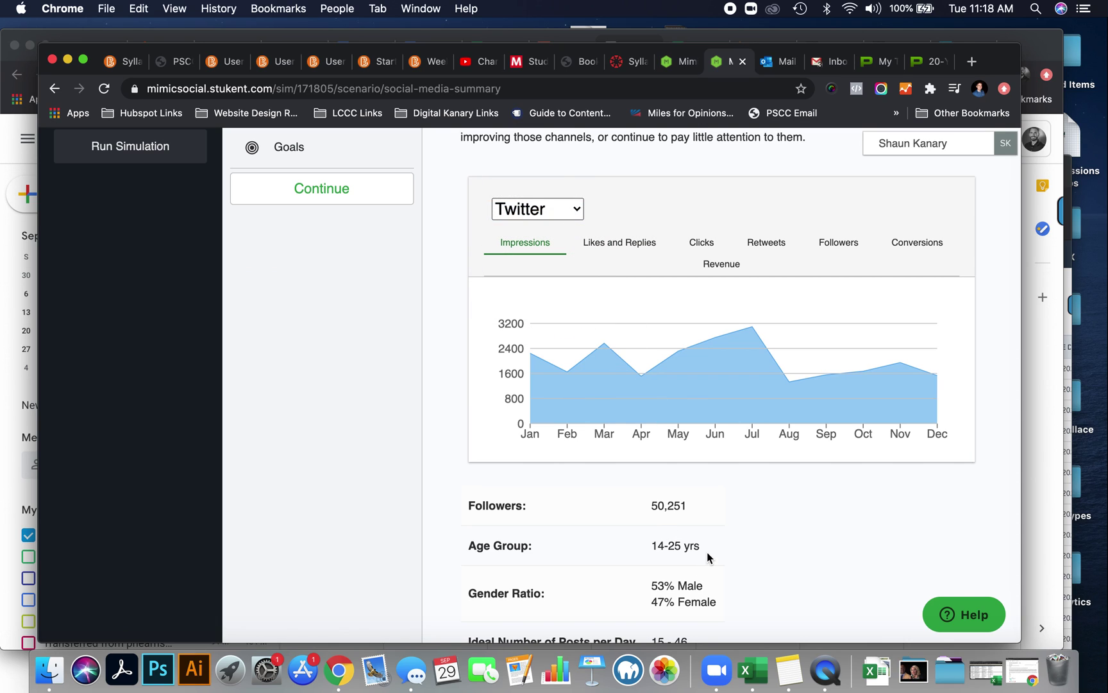
left_click_drag(689, 542, 641, 545)
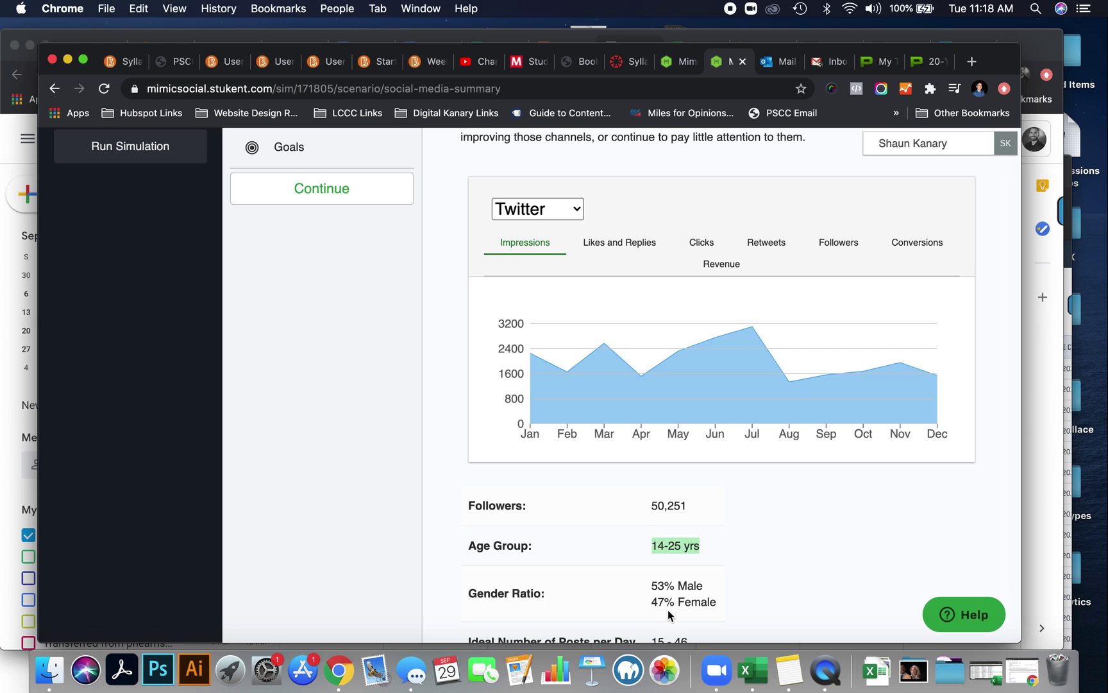
scroll(591, 378, "up", 5)
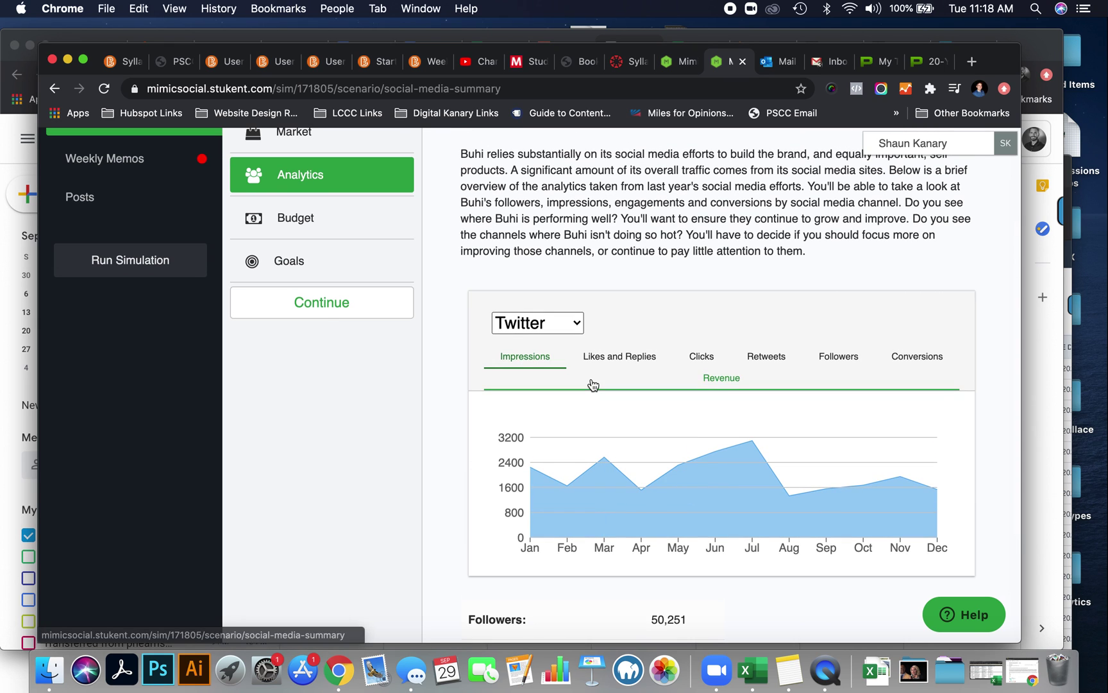
Step: Review the scenario's budget information, highlighting the weekly budget statement and checking the annual and production spending sections
left_click(317, 282)
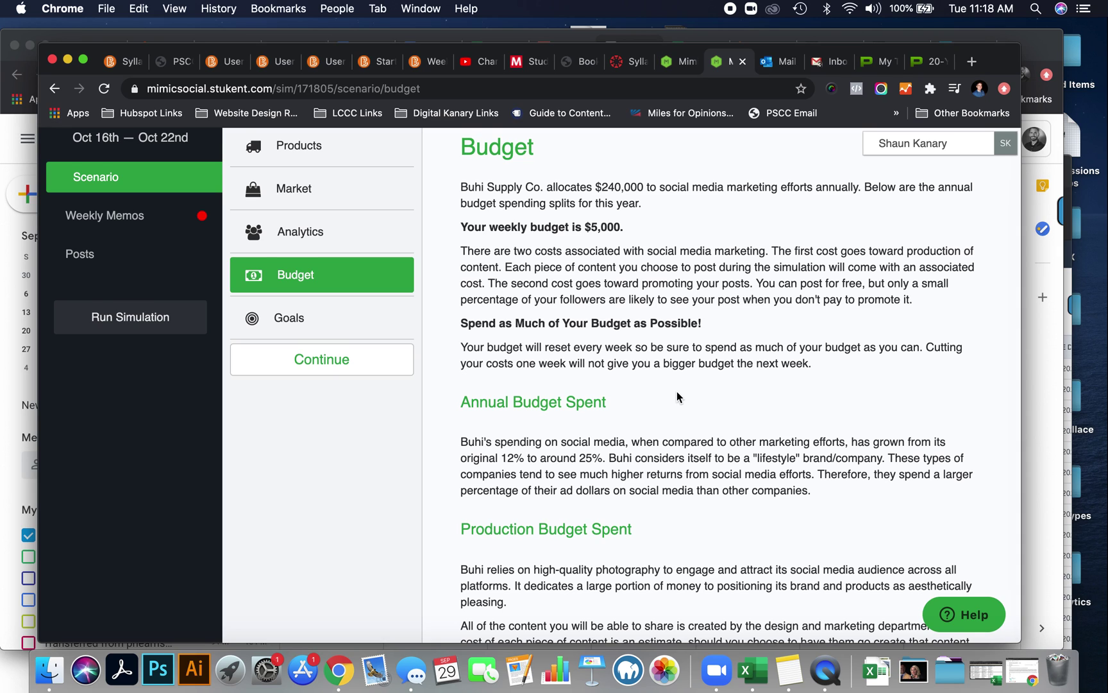
scroll(676, 392, "up", 1)
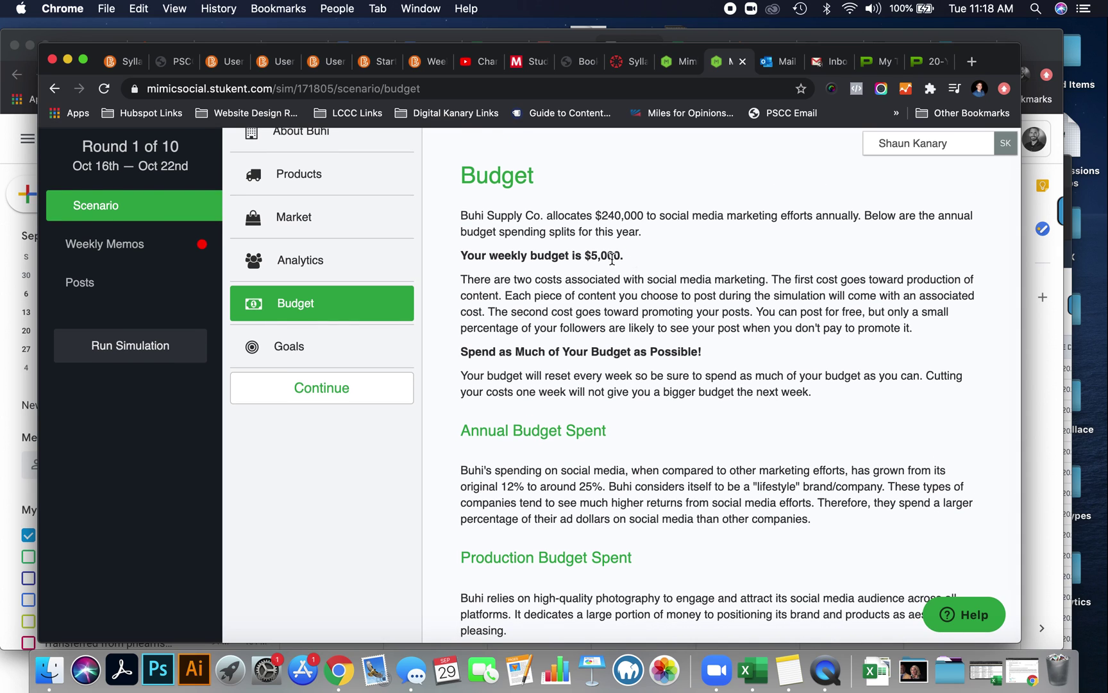
left_click_drag(626, 257, 461, 254)
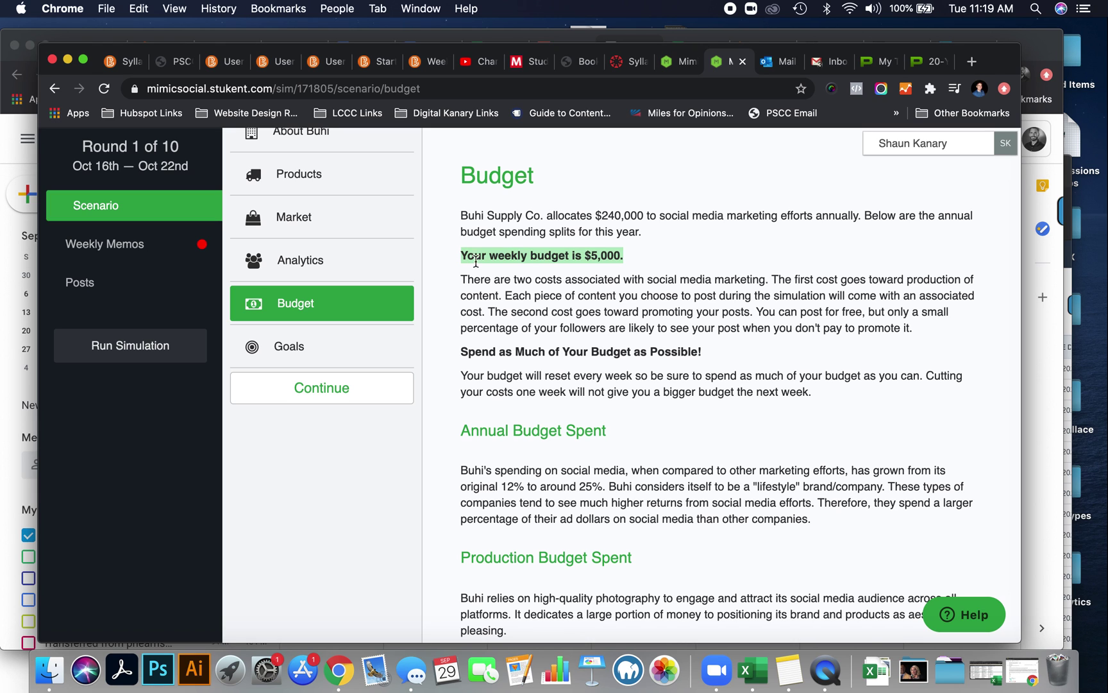
scroll(559, 290, "down", 2)
scroll(559, 290, "down", 6)
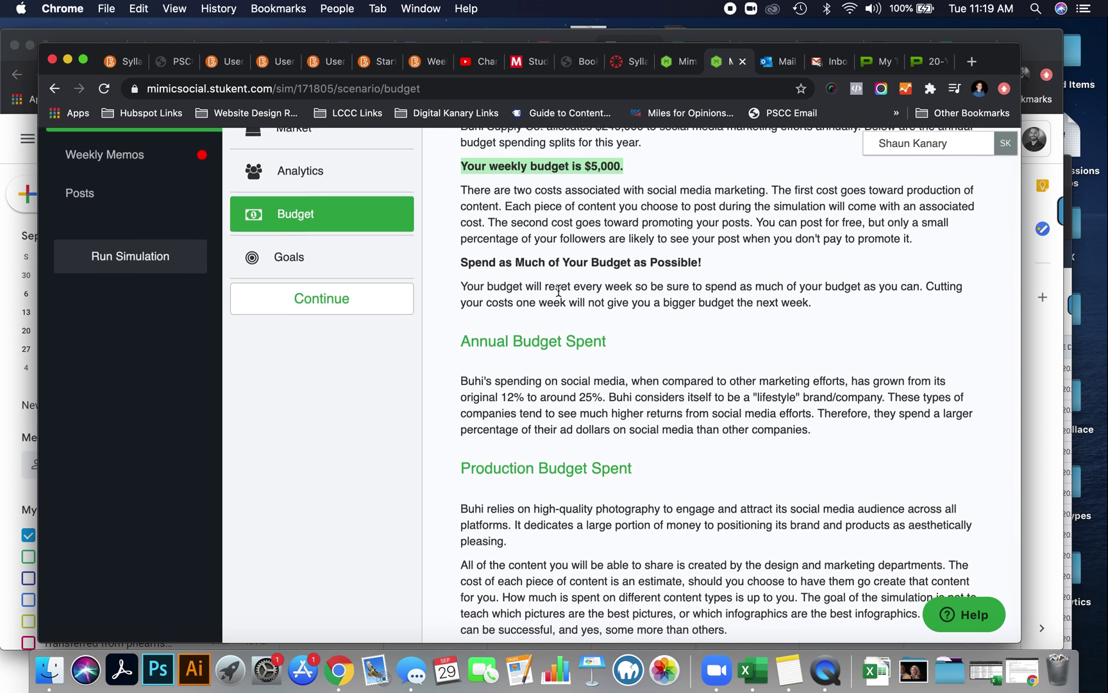
scroll(559, 291, "up", 6)
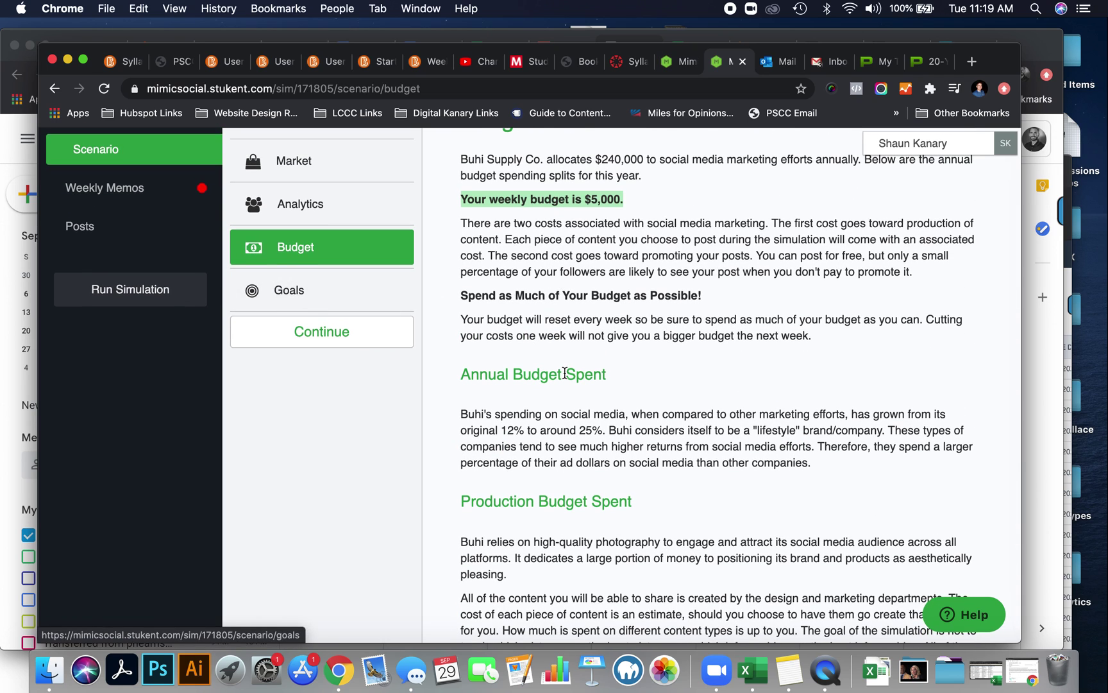
scroll(485, 314, "down", 5)
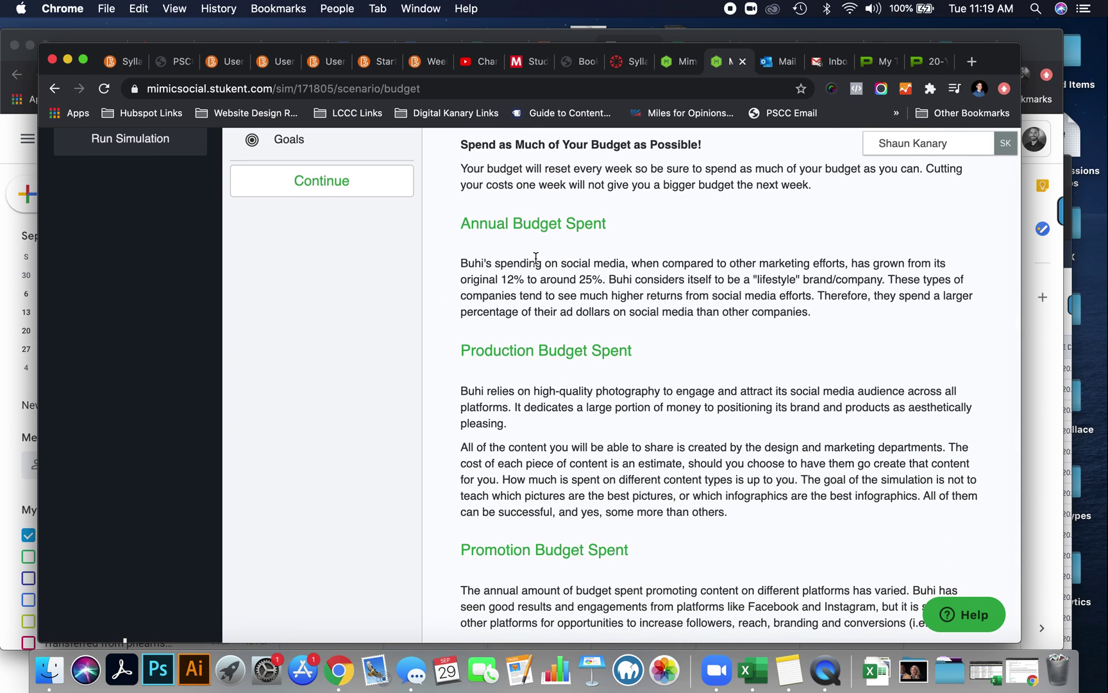
scroll(555, 562, "up", 8)
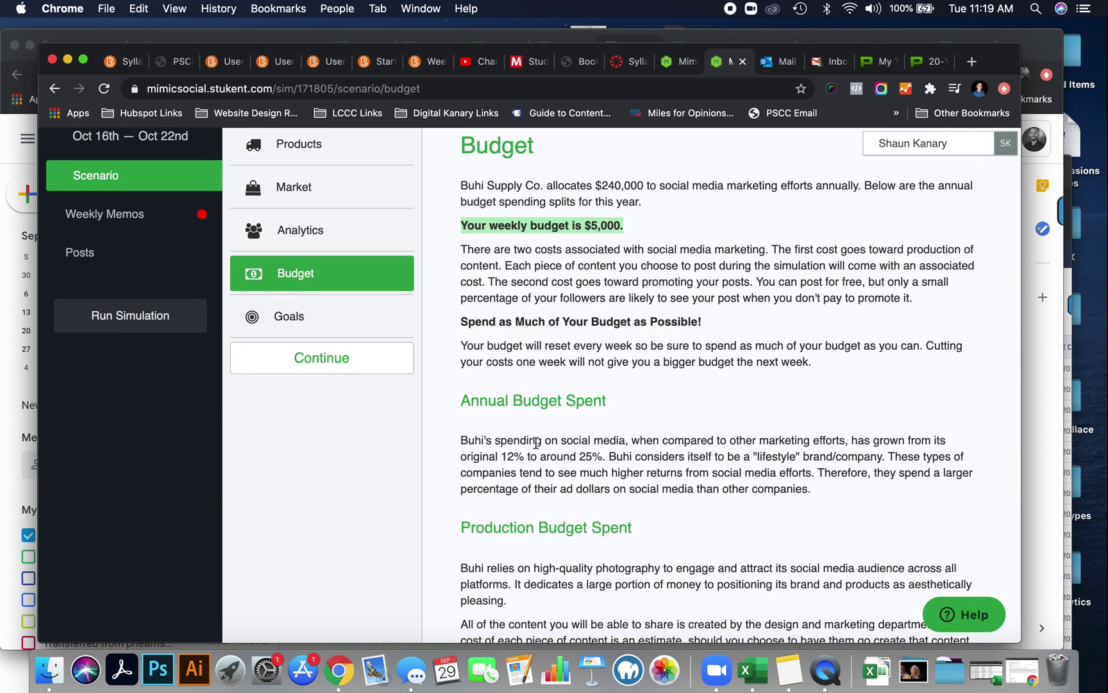
Step: Read through the scenario's goals, highlighting the recommended promotion share of the budget and continuing to the goal on outperforming peers
left_click(351, 320)
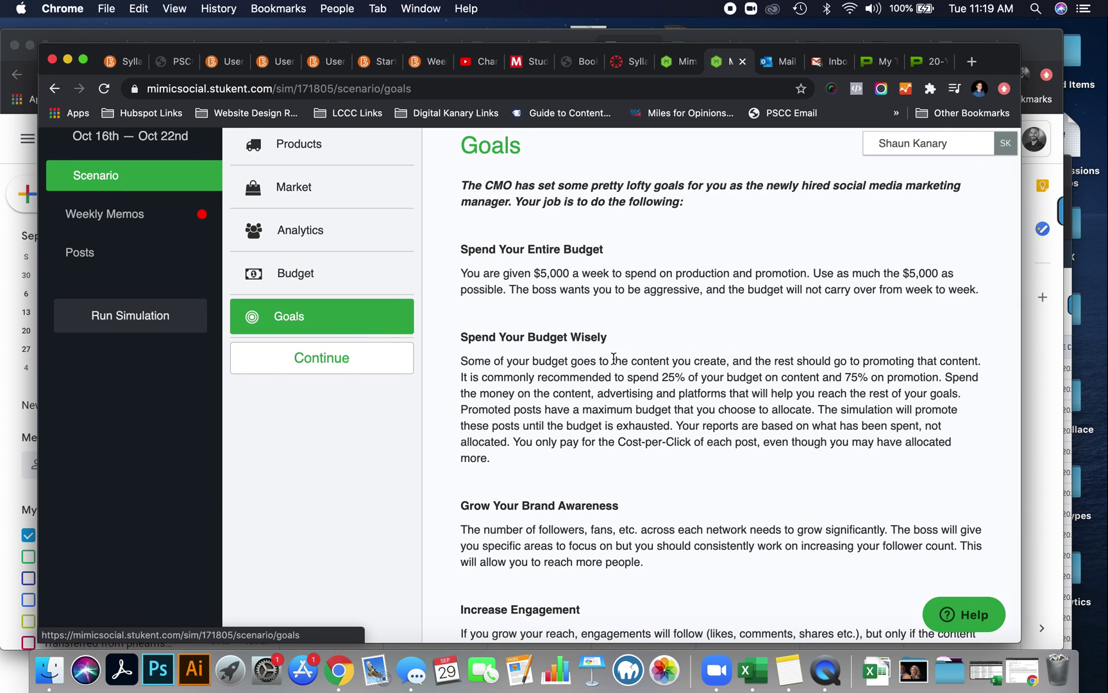
scroll(614, 358, "up", 2)
scroll(613, 358, "down", 2)
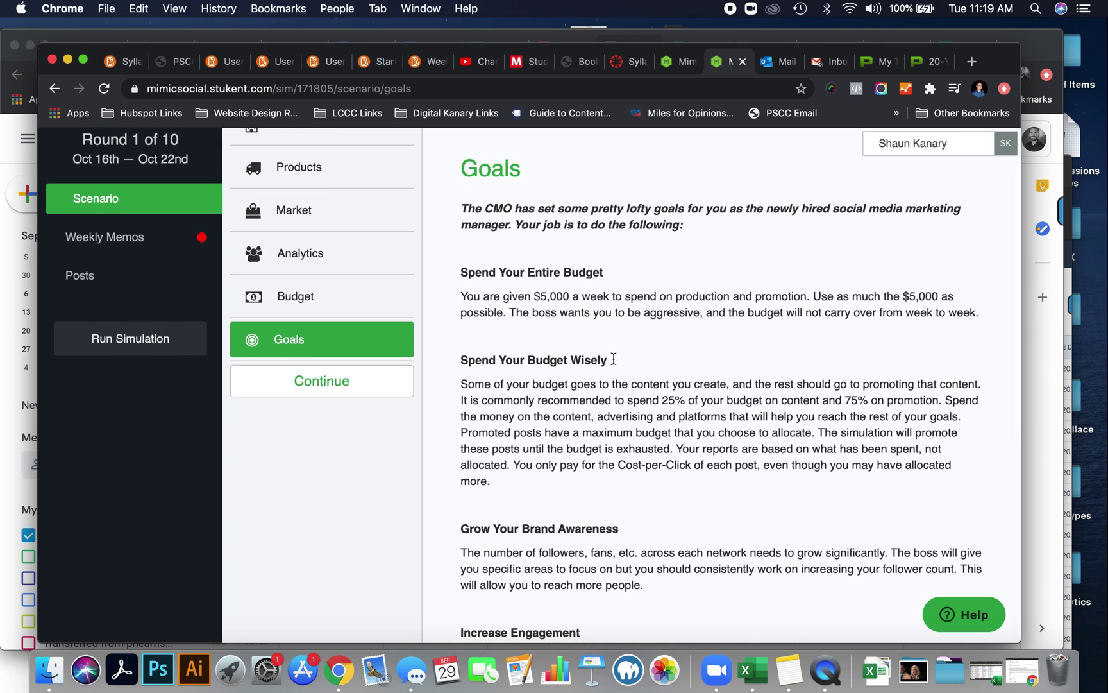
scroll(613, 358, "down", 1)
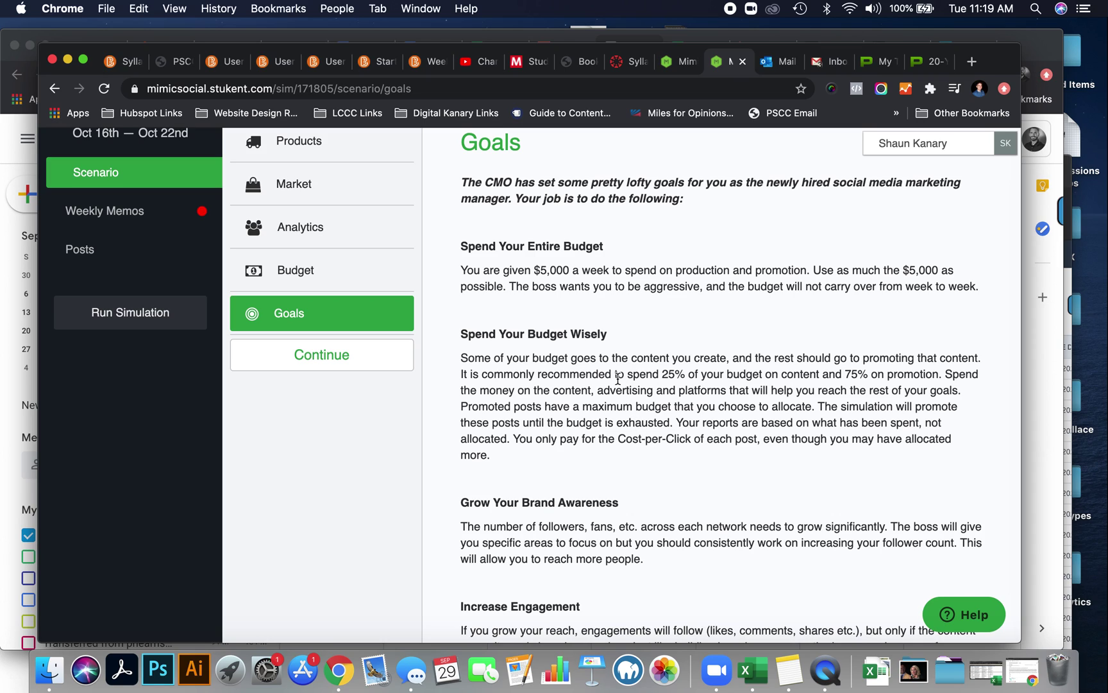
left_click_drag(628, 375, 940, 377)
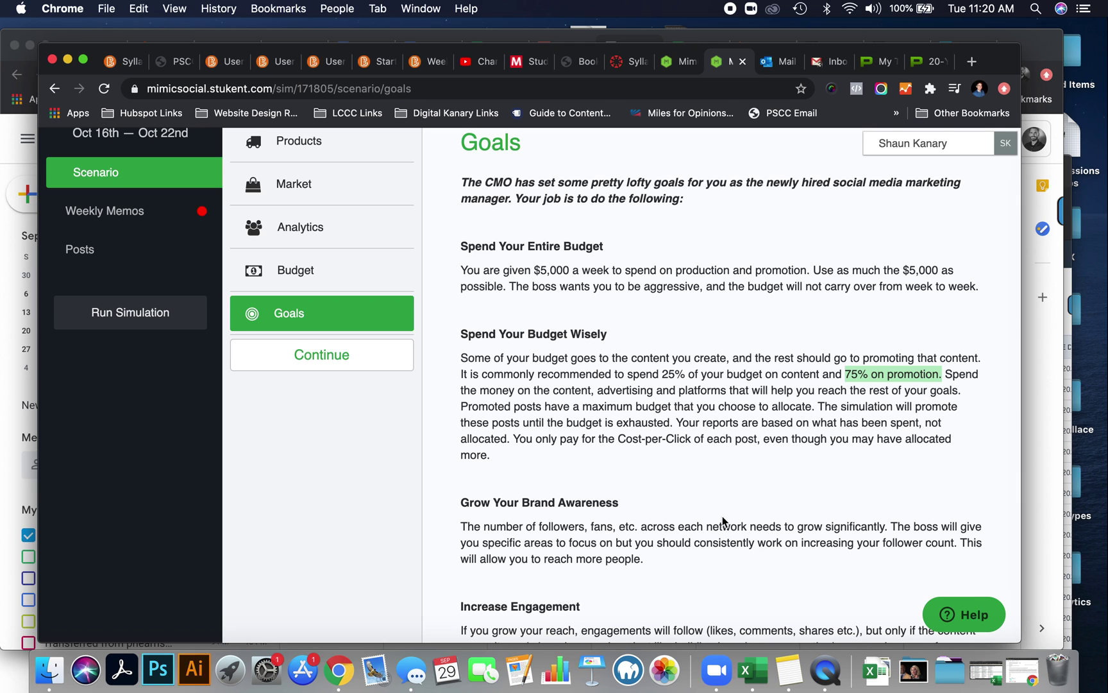
scroll(722, 518, "down", 5)
scroll(722, 516, "down", 4)
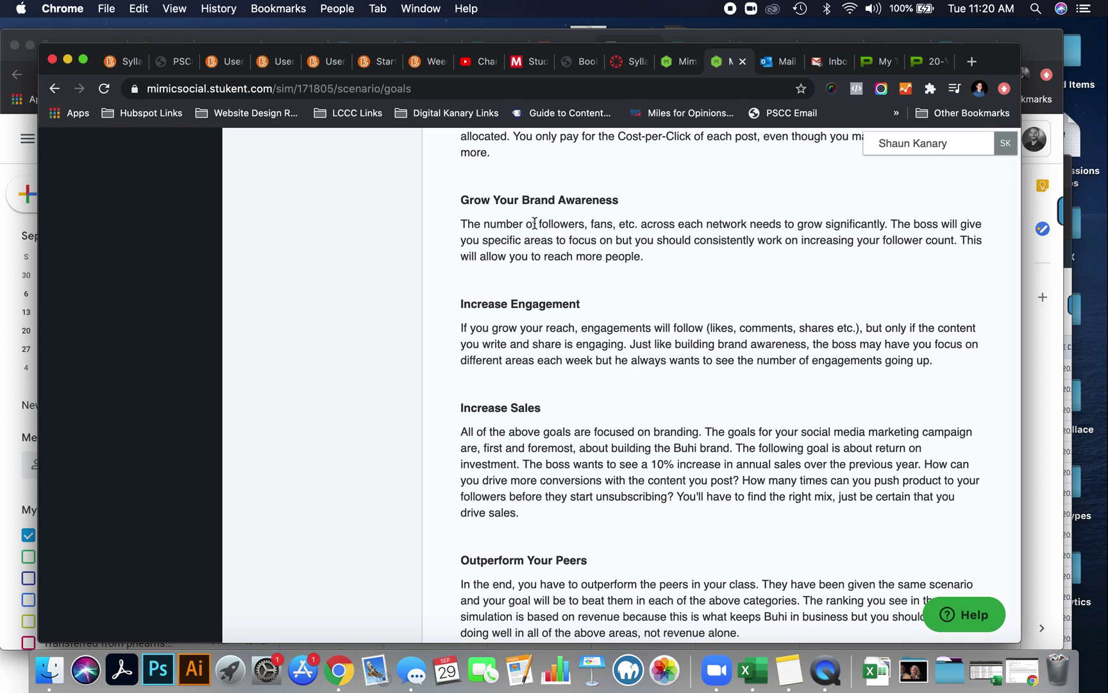
Step: Review the remaining scenario goals, highlighting followers and fans and the Increase Engagement, Increase Sales and Outperform Your Peers headings
left_click_drag(536, 225, 611, 231)
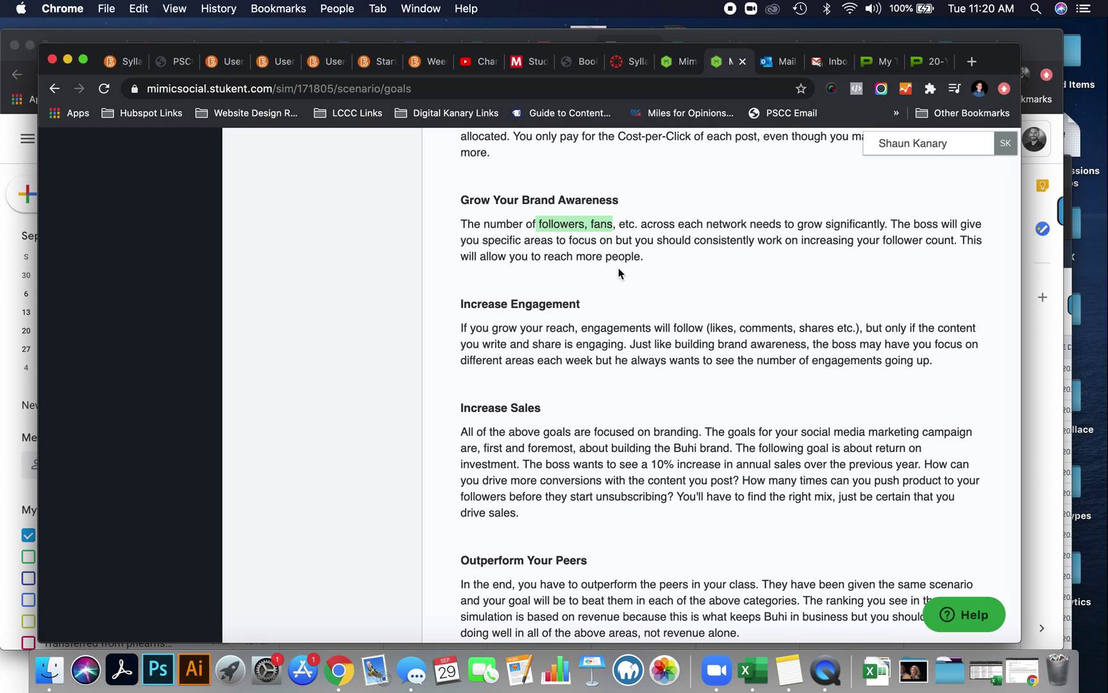
scroll(619, 268, "down", 2)
left_click_drag(592, 259, 460, 262)
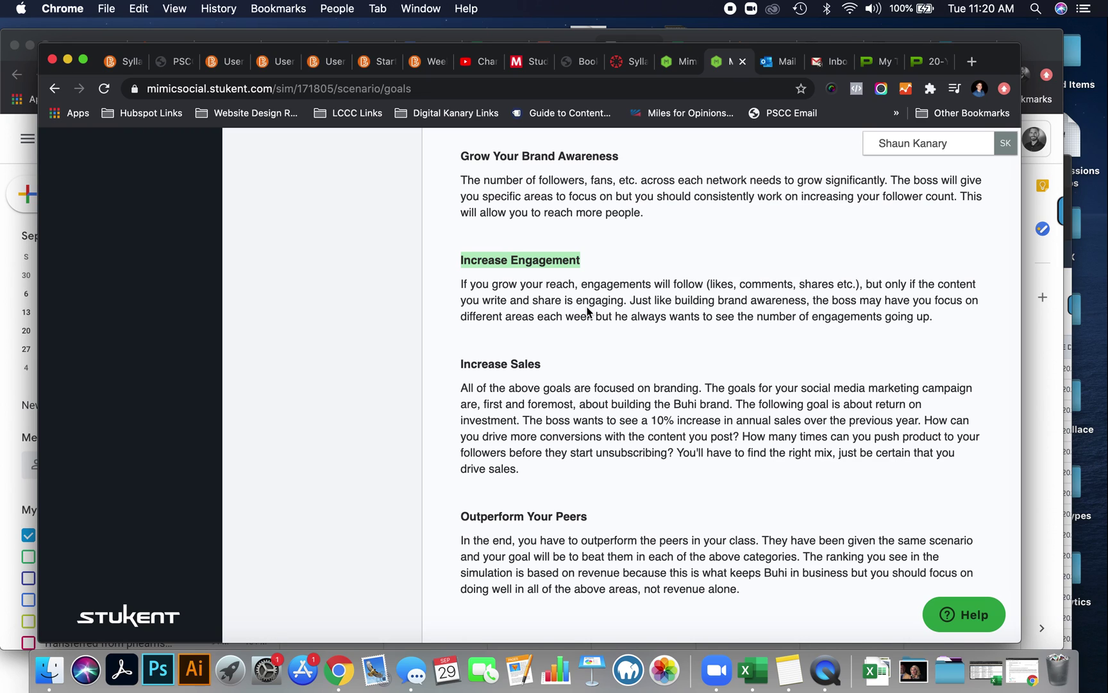
scroll(600, 430, "down", 1)
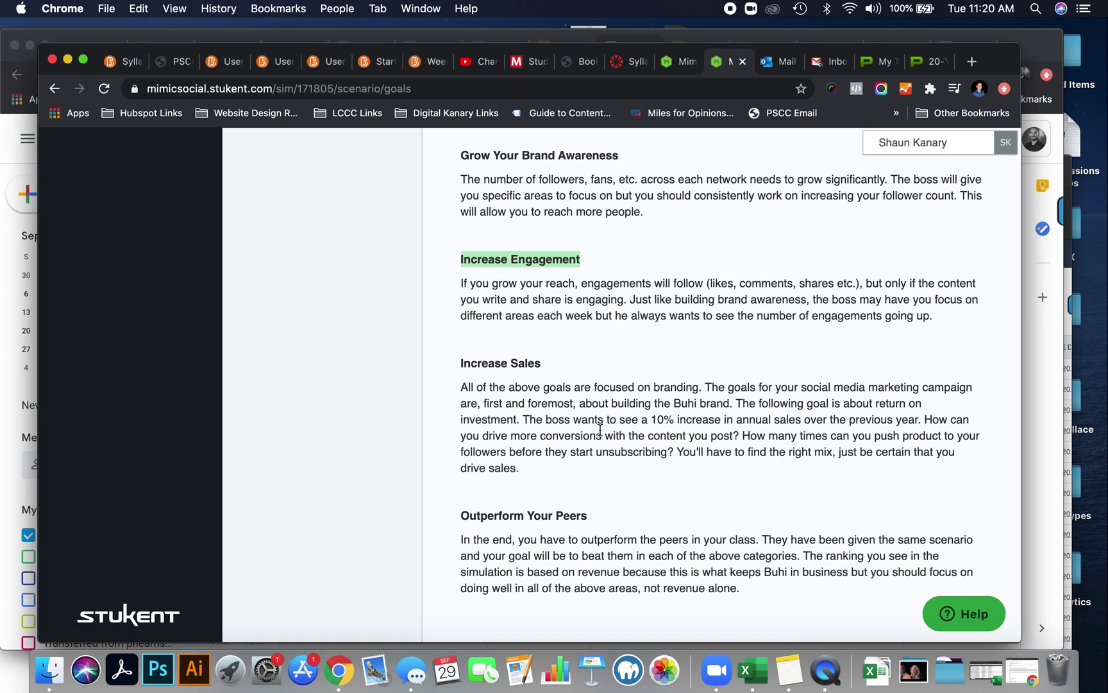
left_click_drag(545, 369, 469, 370)
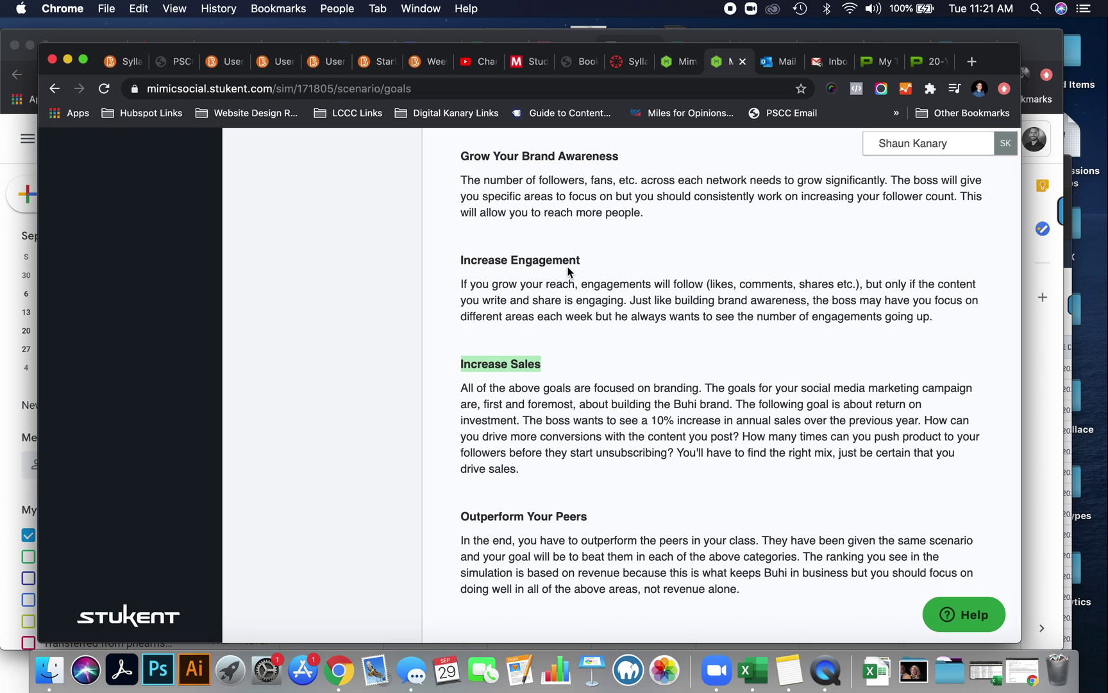
left_click_drag(596, 517, 483, 516)
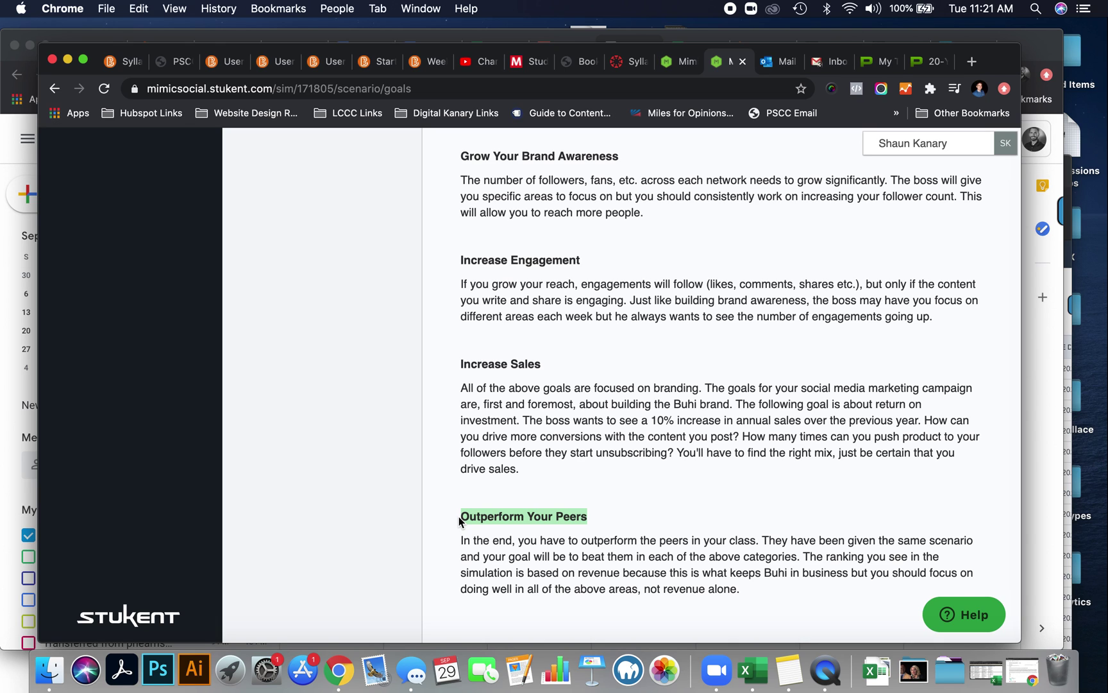
scroll(459, 516, "up", 5)
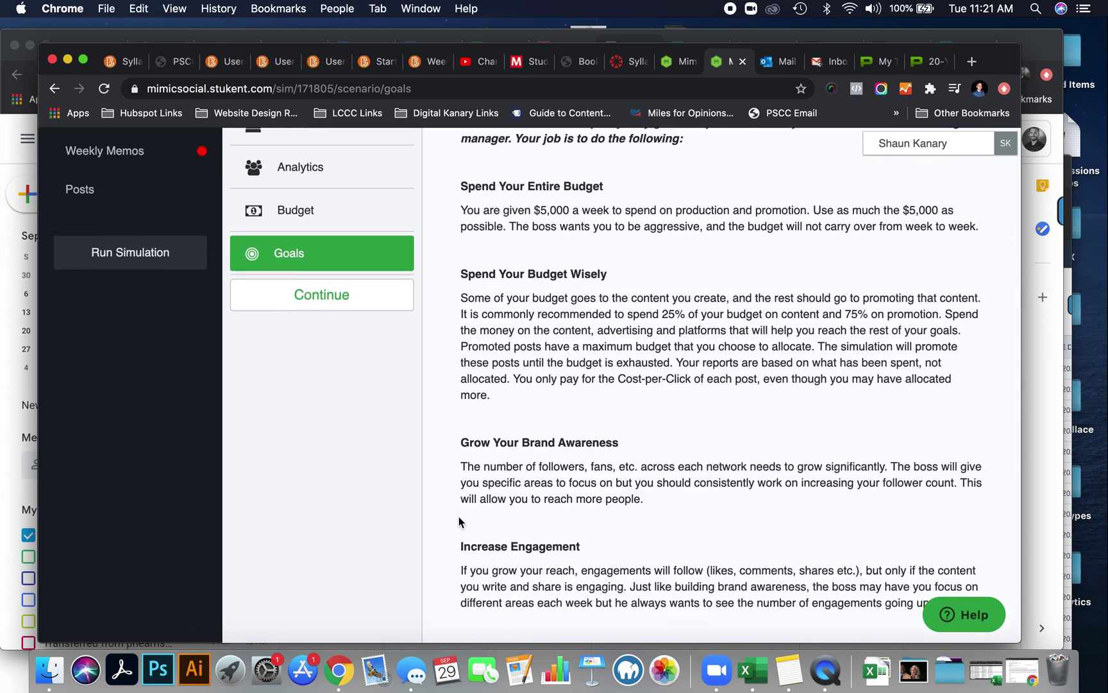
scroll(460, 521, "up", 2)
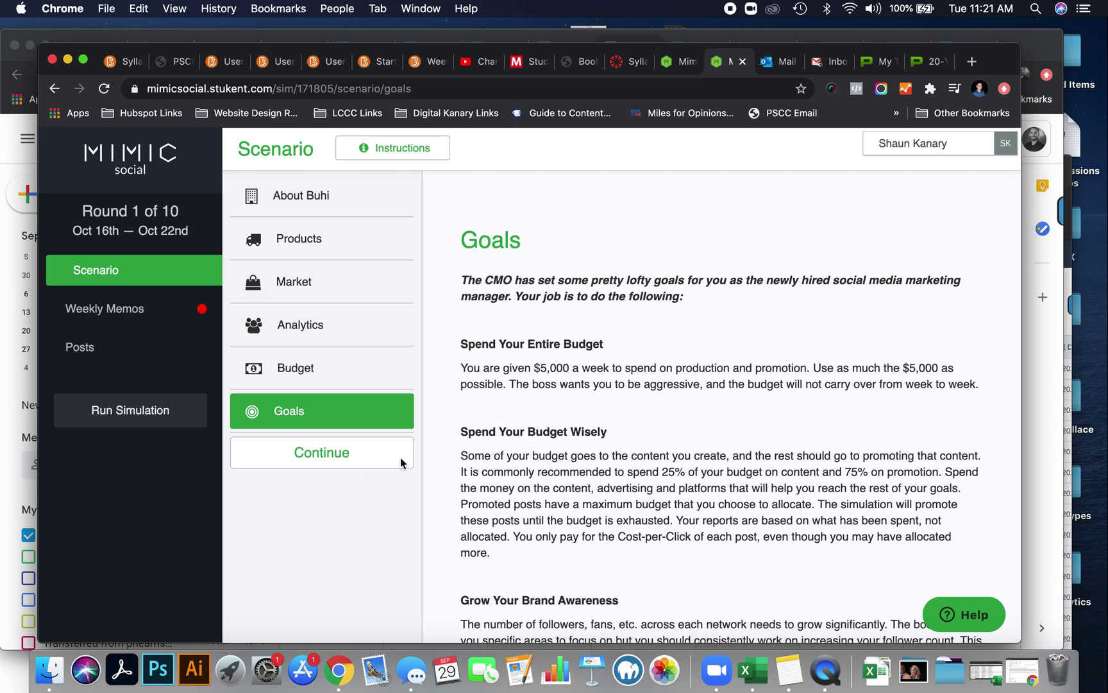
Step: Continue to the weekly memo and read its linked Social Media Metrics article, highlighting the awareness, engagement and sales metric definitions
left_click(333, 463)
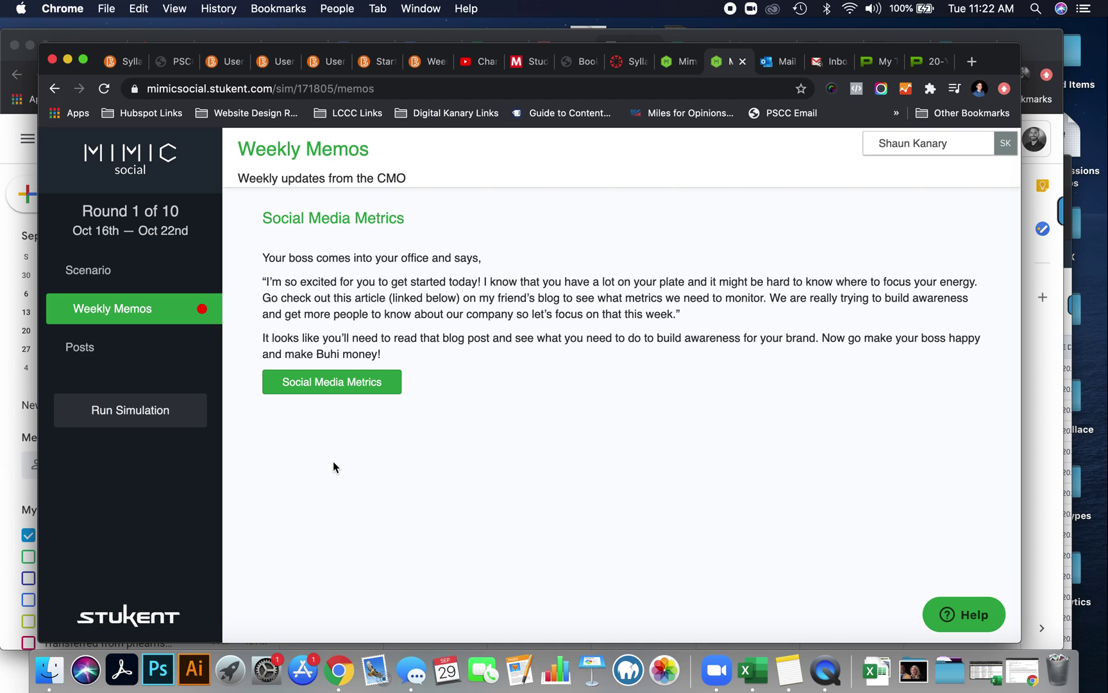
left_click(352, 381)
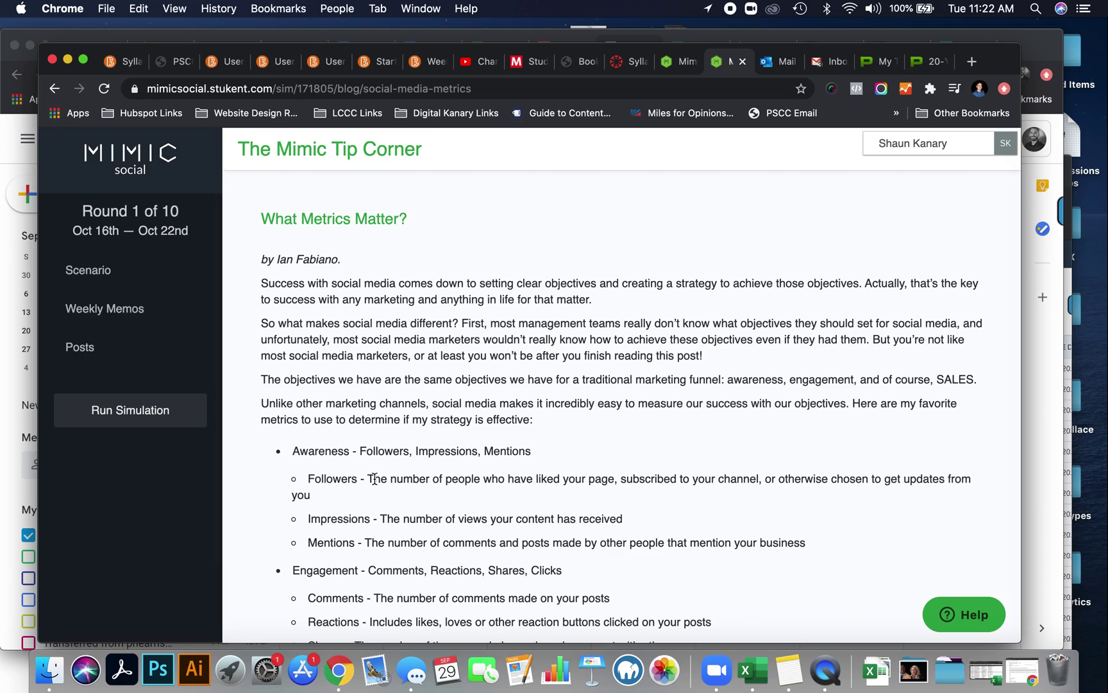
scroll(375, 479, "down", 5)
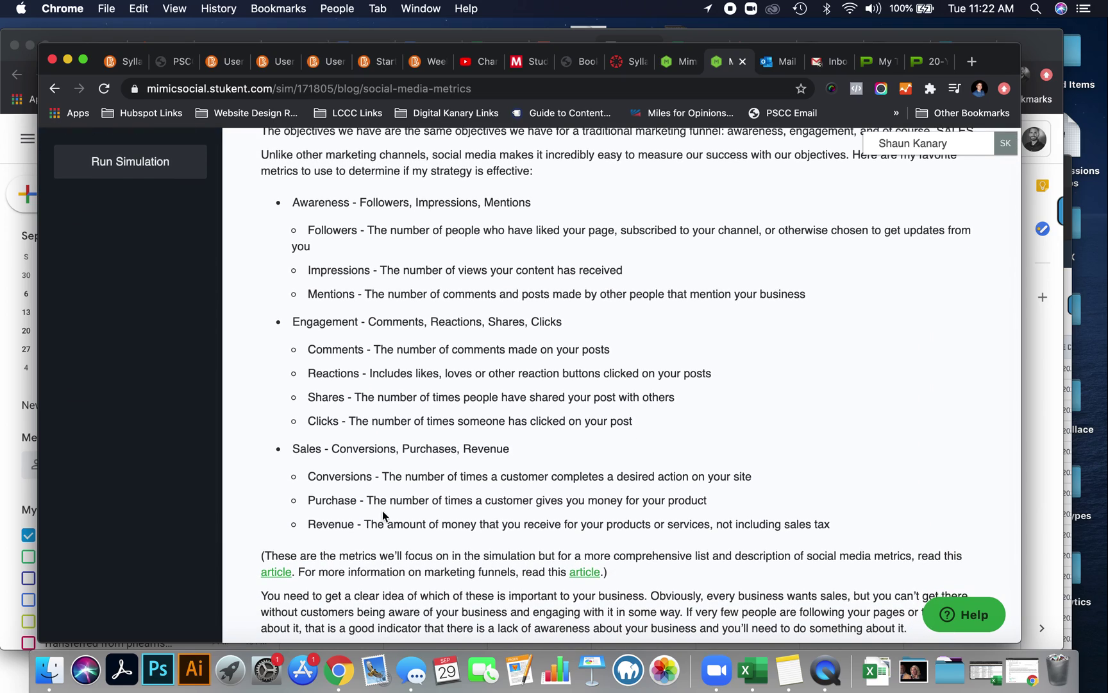
scroll(361, 333, "down", 2)
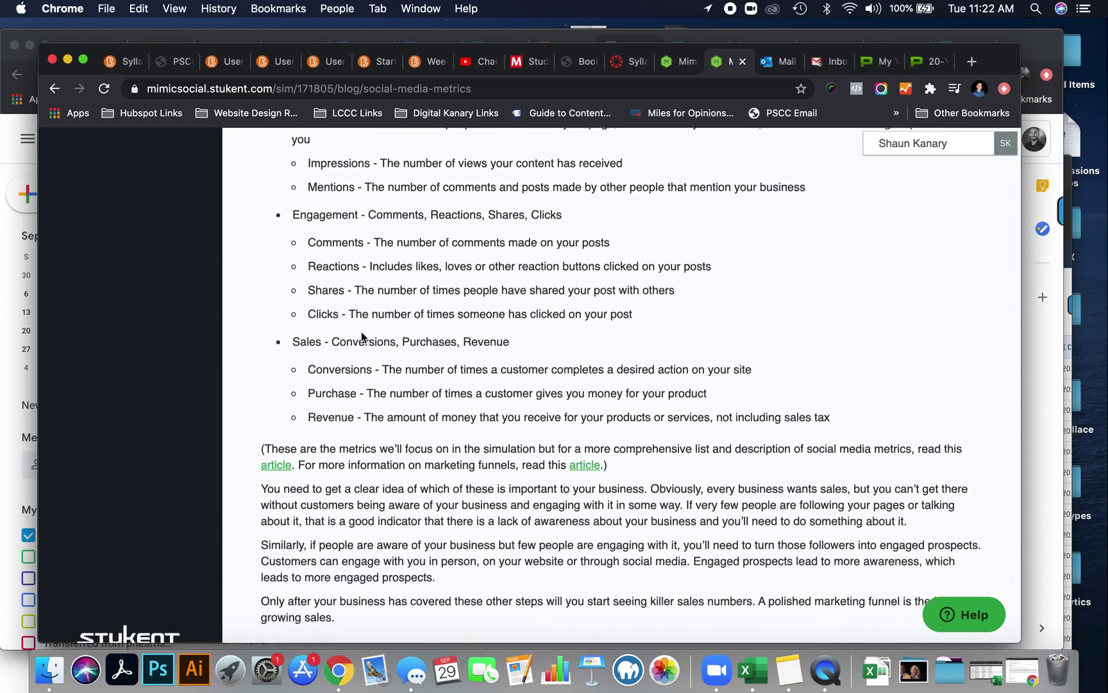
scroll(361, 334, "up", 3)
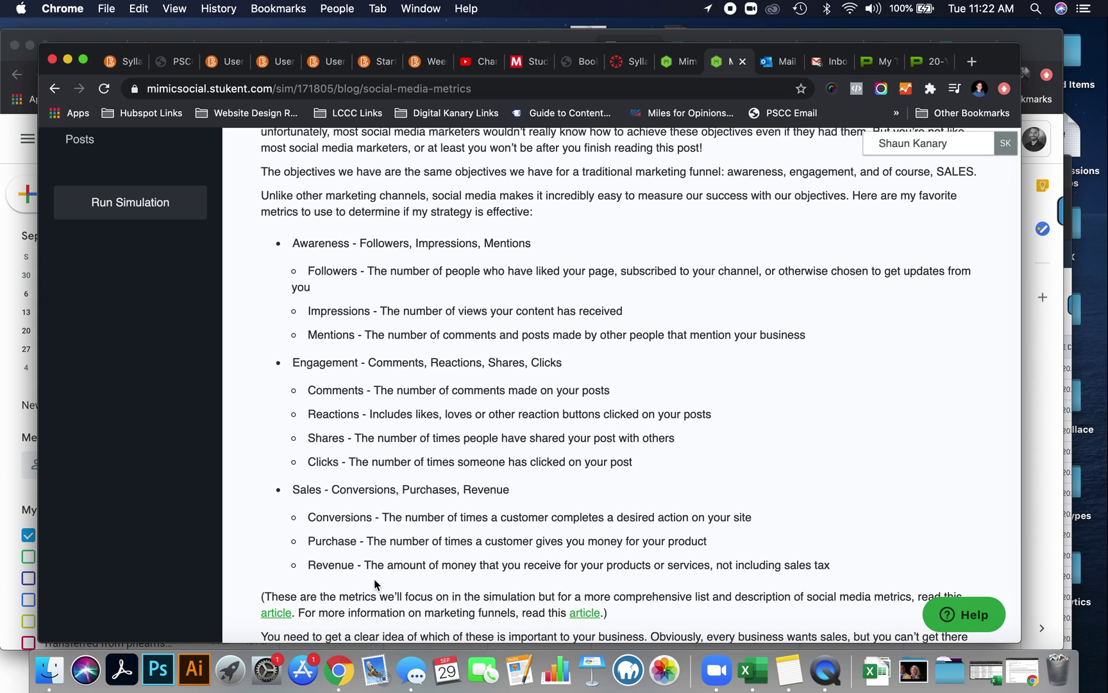
left_click_drag(364, 566, 288, 260)
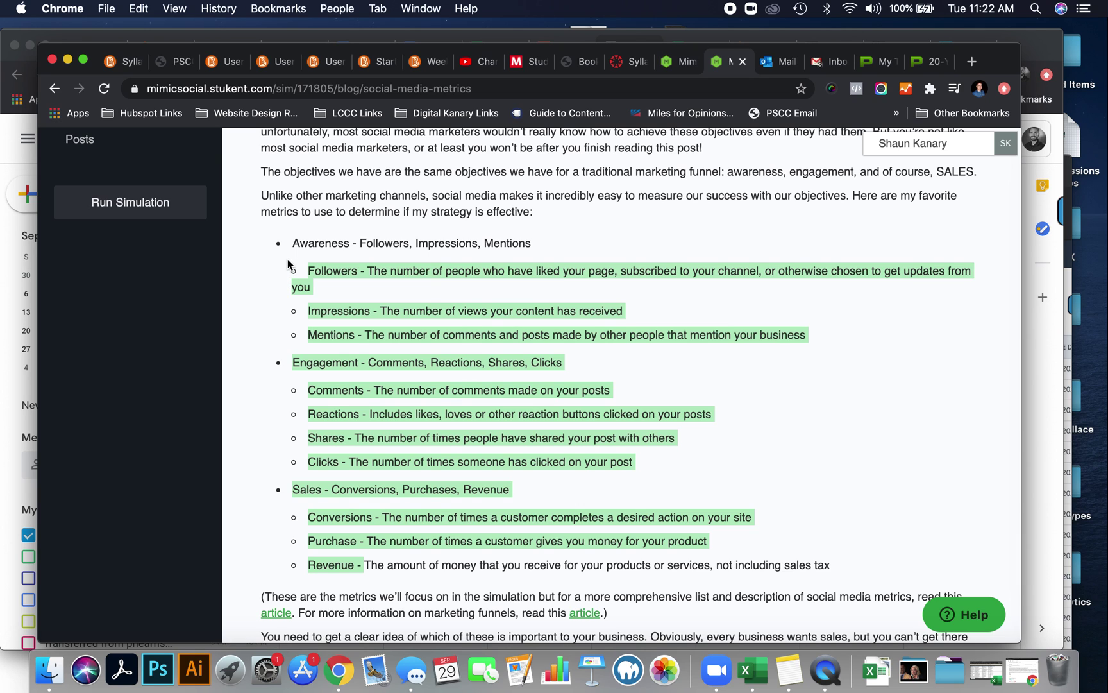
scroll(288, 259, "up", 5)
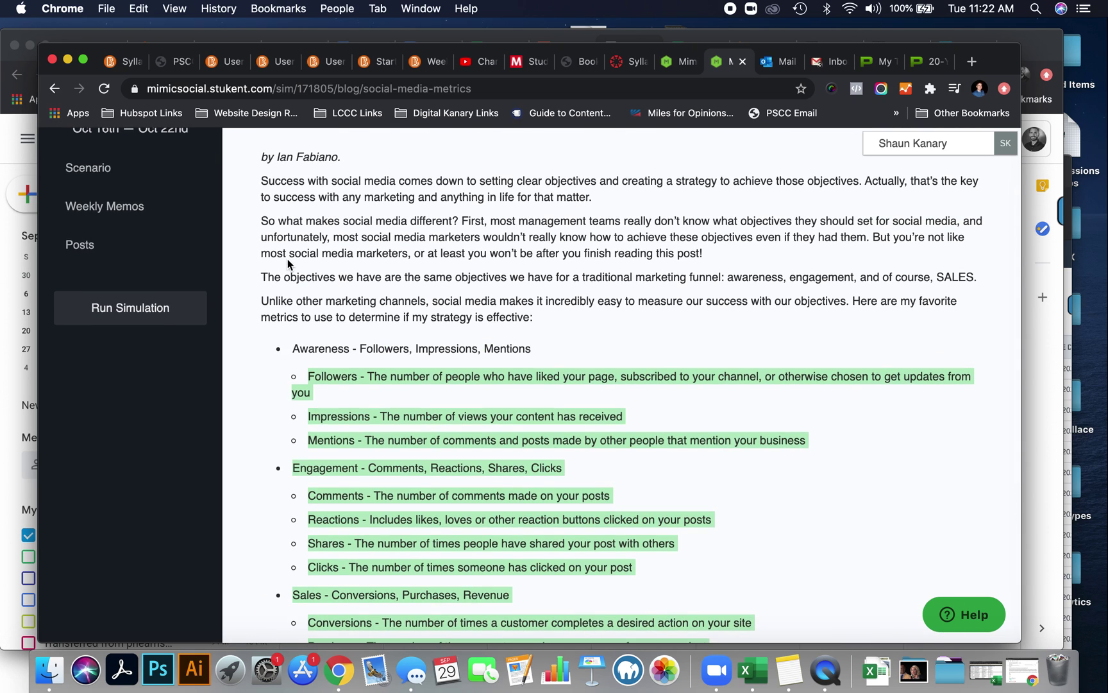
left_click(287, 263)
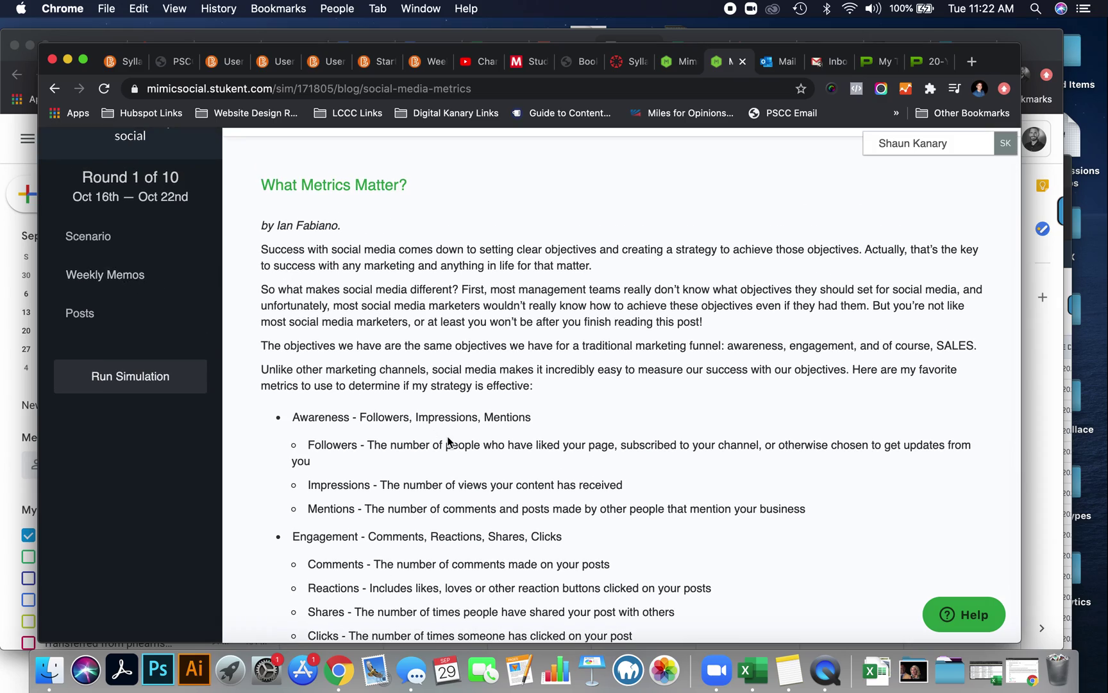
scroll(448, 437, "down", 10)
scroll(447, 436, "up", 12)
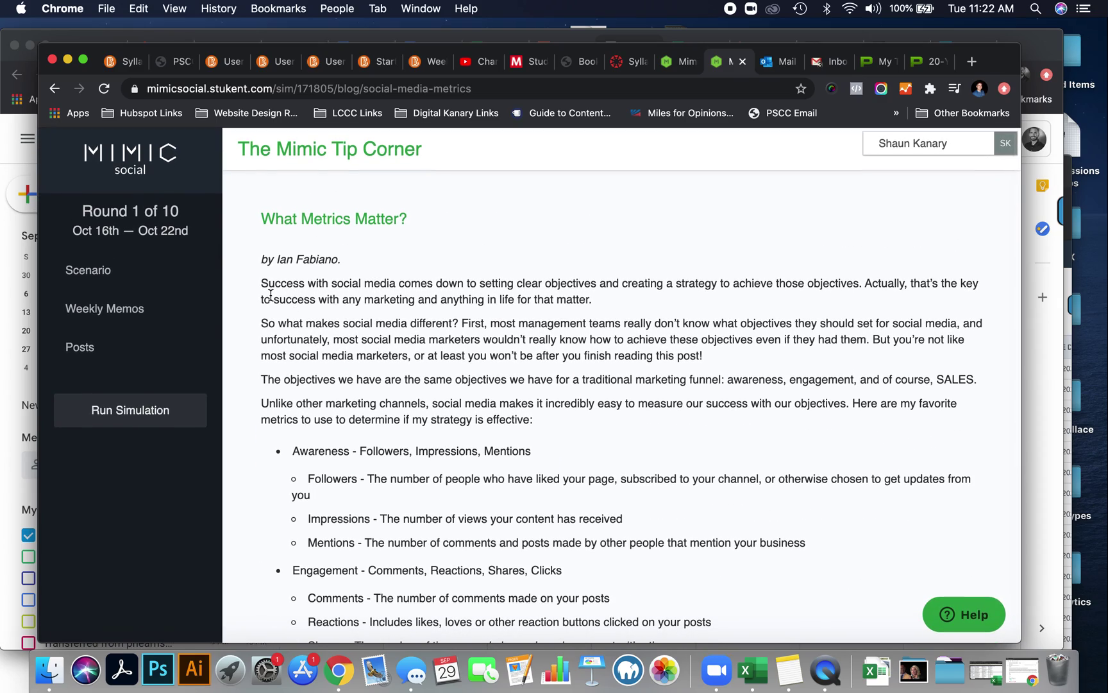
Step: Go to the Post Planner, read through the Content Planning instructions and their steps, and close them
left_click(126, 344)
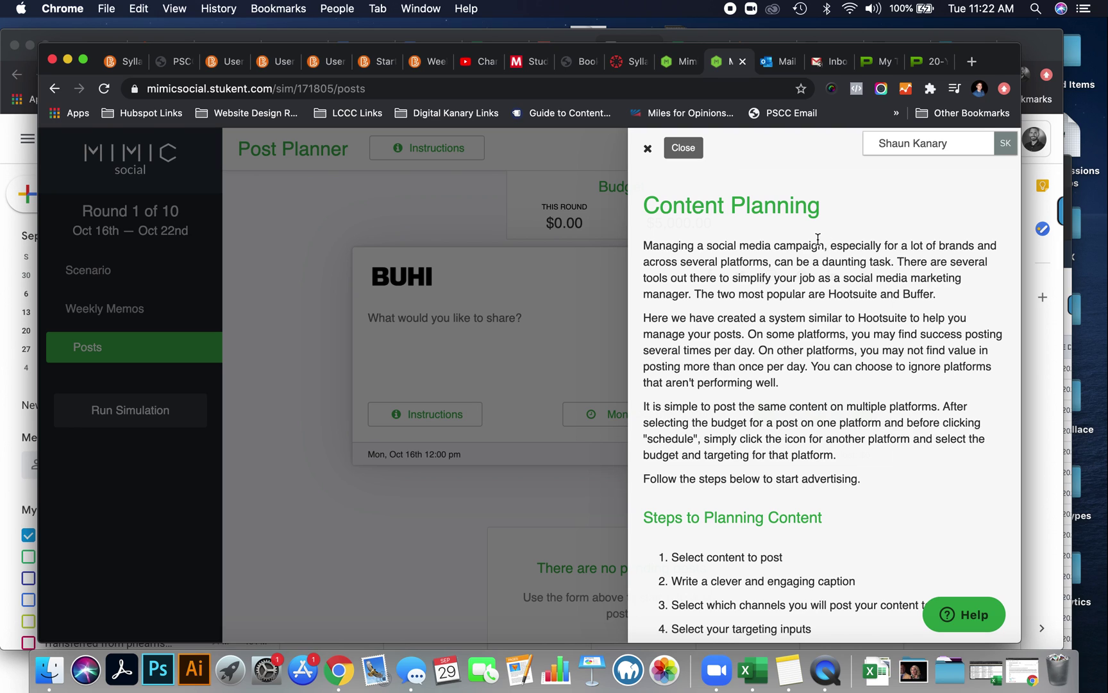
scroll(836, 346, "down", 3)
scroll(837, 363, "down", 5)
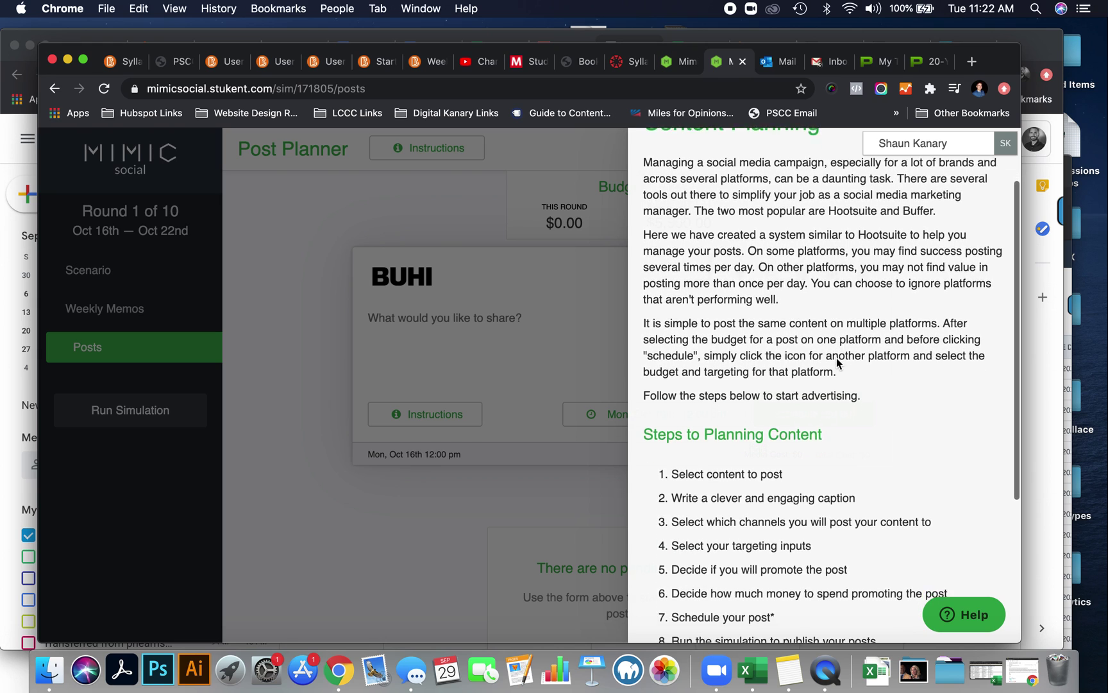
scroll(837, 363, "down", 3)
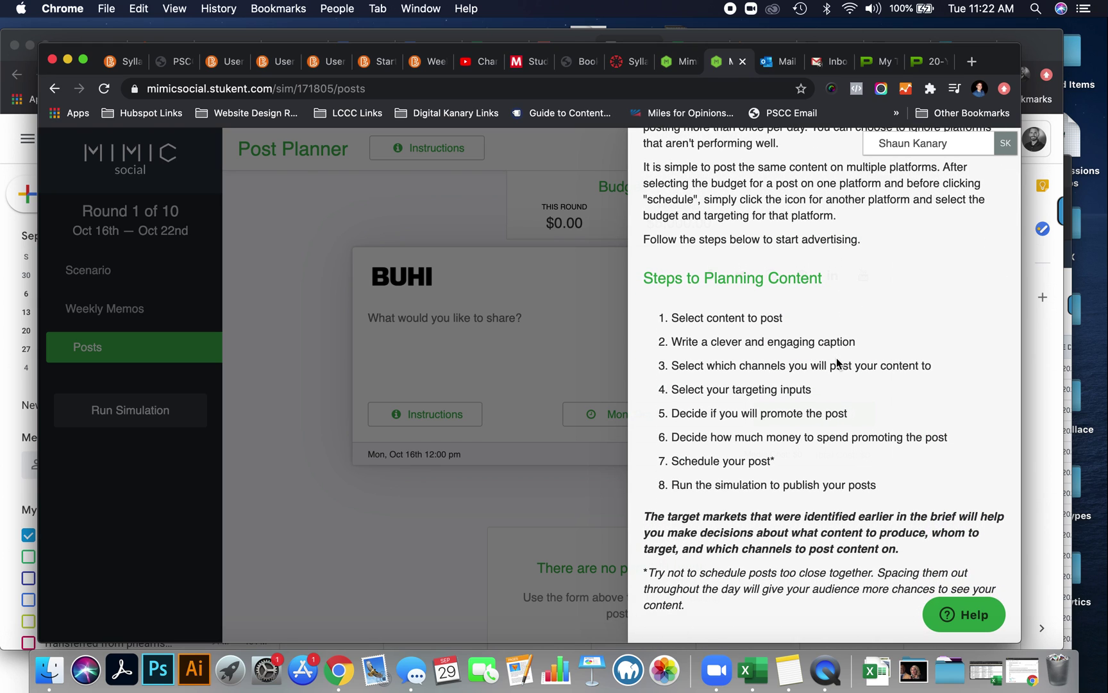
scroll(836, 362, "down", 2)
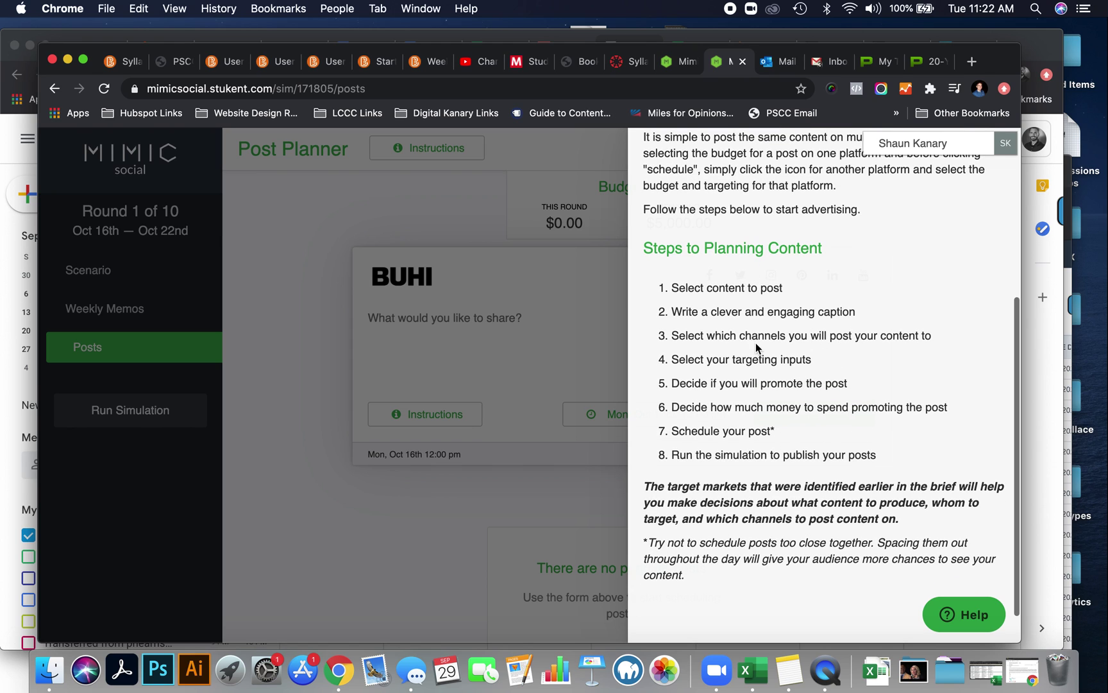
scroll(751, 368, "down", 2)
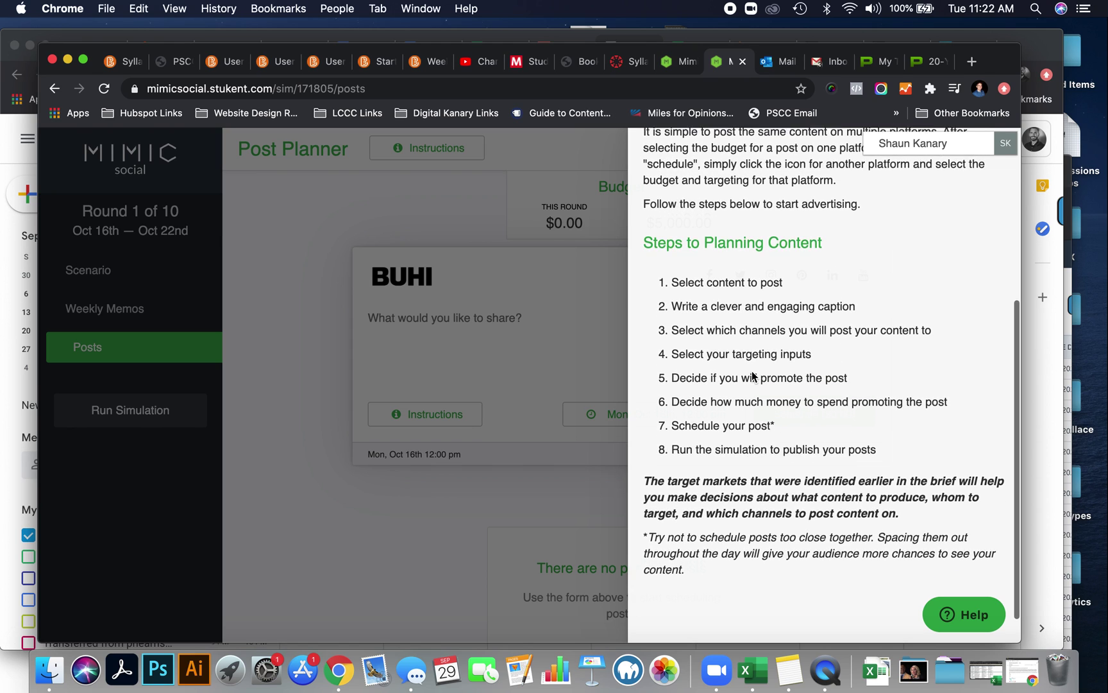
scroll(712, 285, "up", 10)
scroll(707, 277, "up", 1)
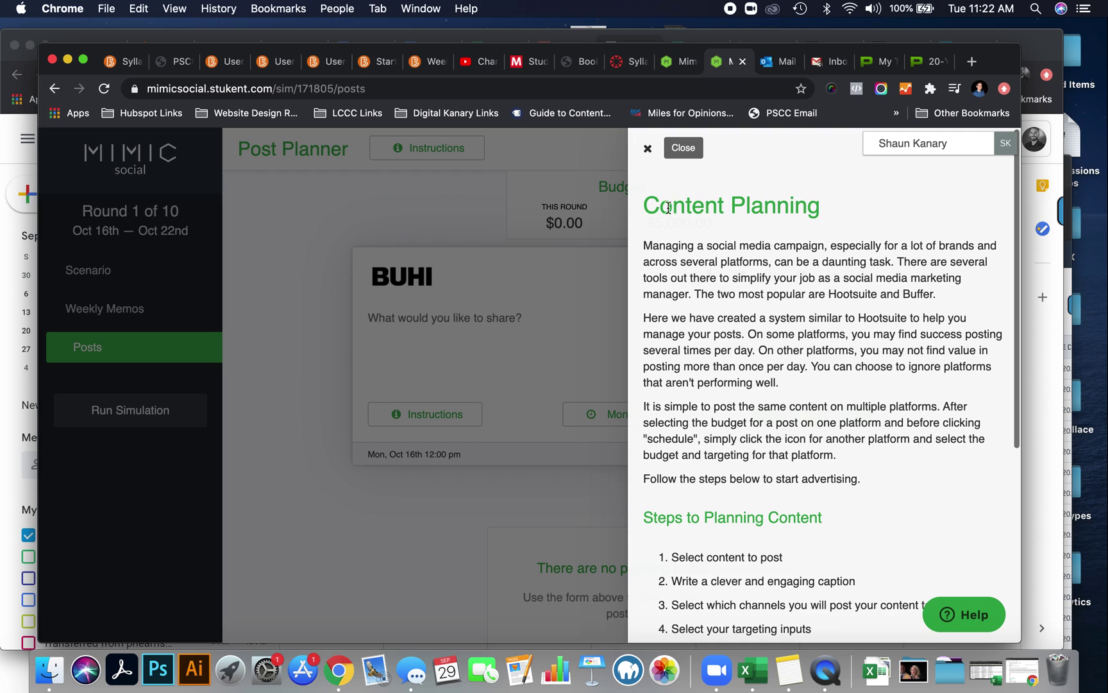
left_click(649, 147)
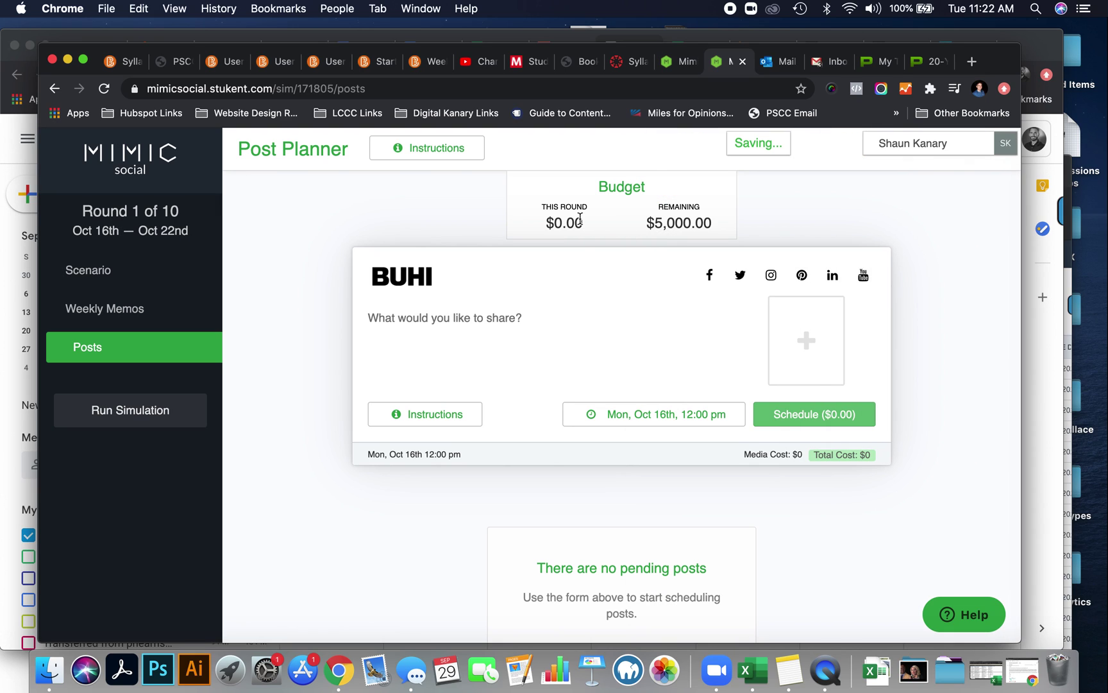
Step: Set the new post to be published on Facebook without promotion
left_click(528, 382)
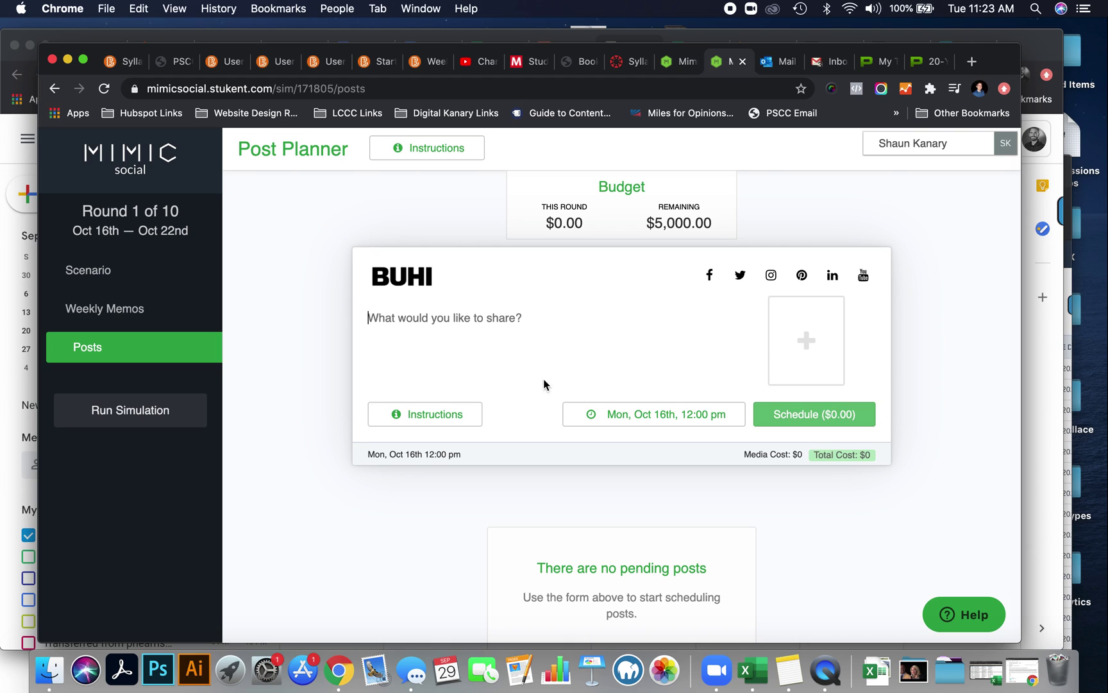
left_click(710, 277)
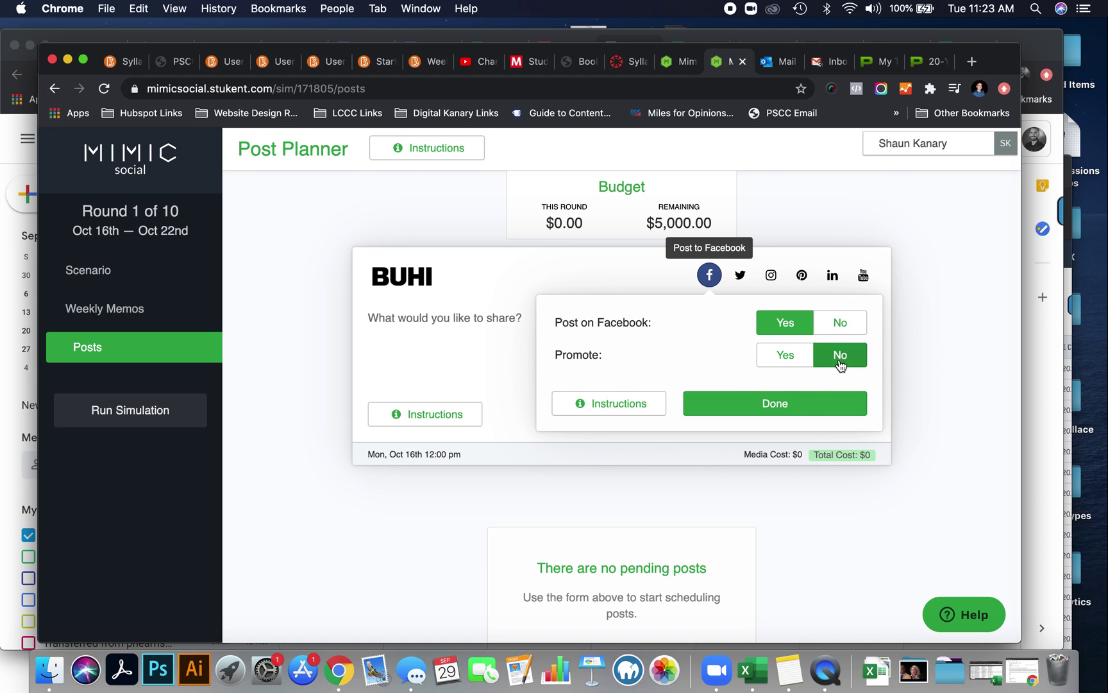
left_click(803, 412)
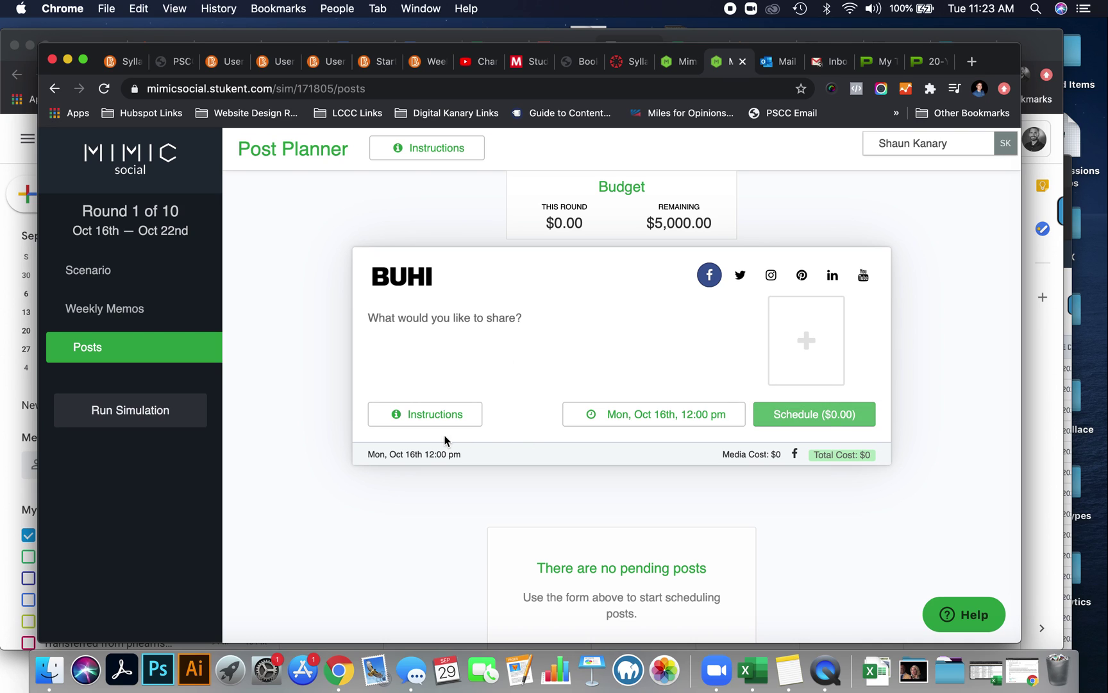
Step: Start the post's caption with "The weekend is over!"
left_click(396, 323)
type("It's ")
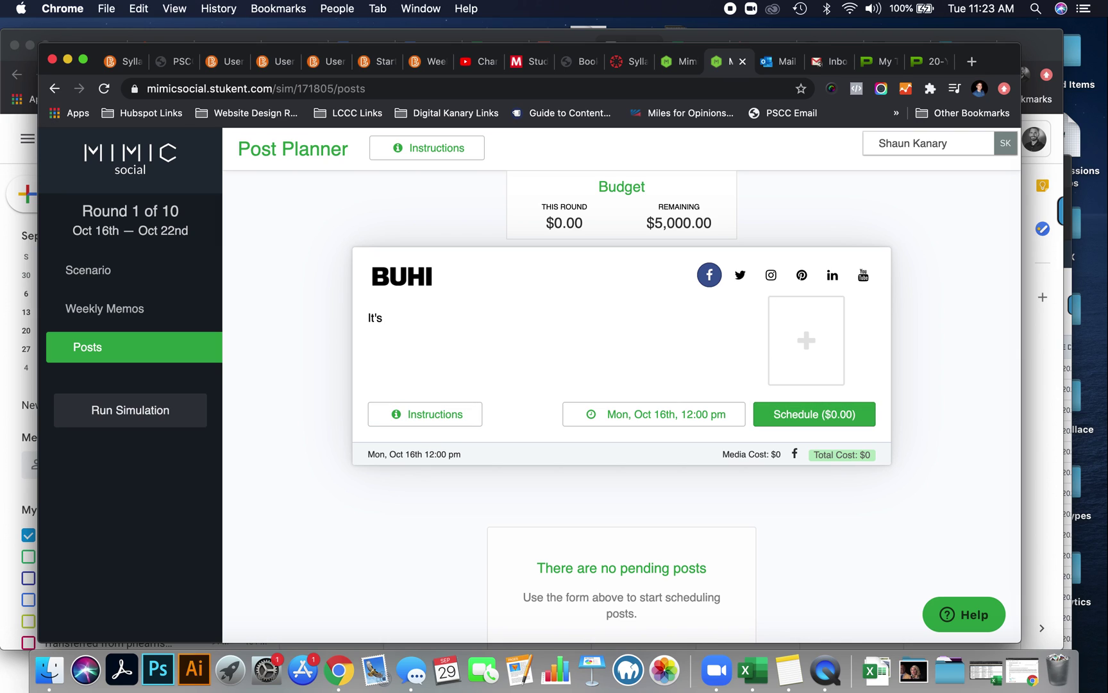
type("I")
key("BackSpace")
key("BackSpace")
key("BackSpace")
key("BackSpace")
key("BackSpace")
key("BackSpace")
type("T")
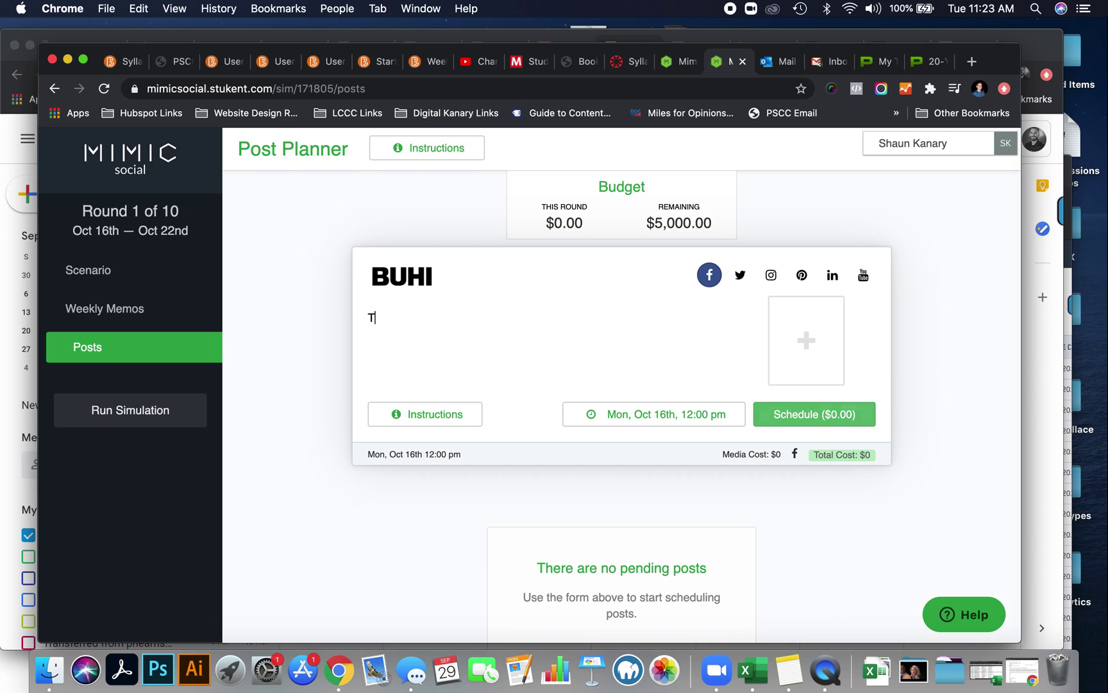
type("he weeken")
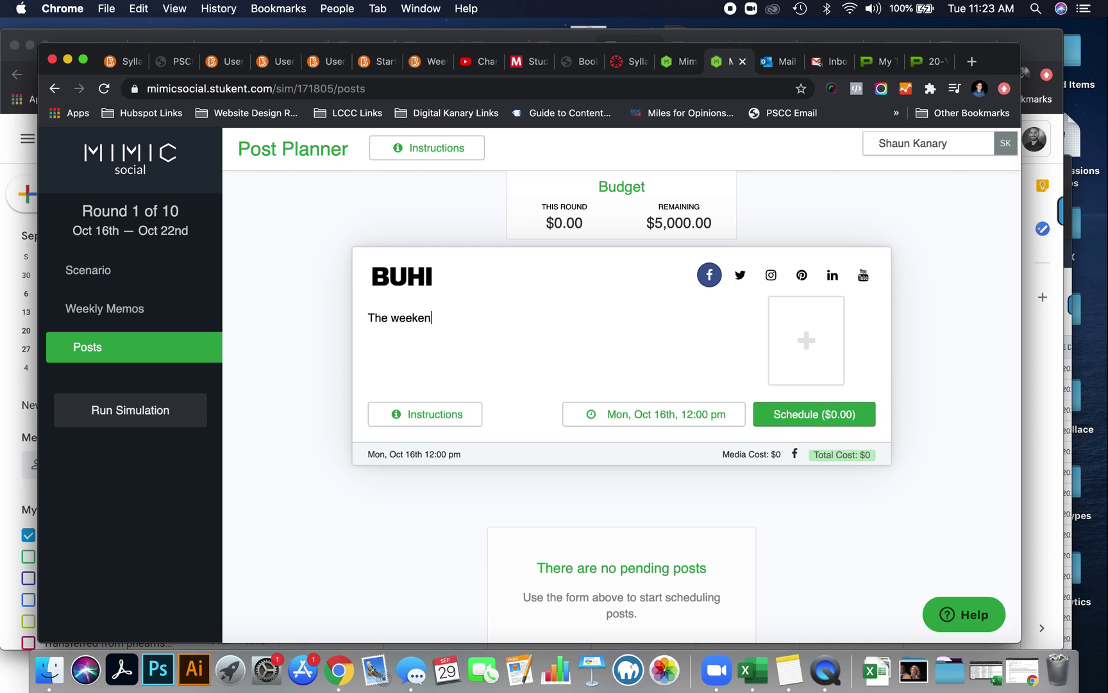
type("d is over")
Step: Continue the caption with "Time for back to #school! Head back in style with one of our cool backpacks."
type("Time for ")
type("#Bac")
key("BackSpace")
key("BackSpace")
key("BackSpace")
key("BackSpace")
type("back to ")
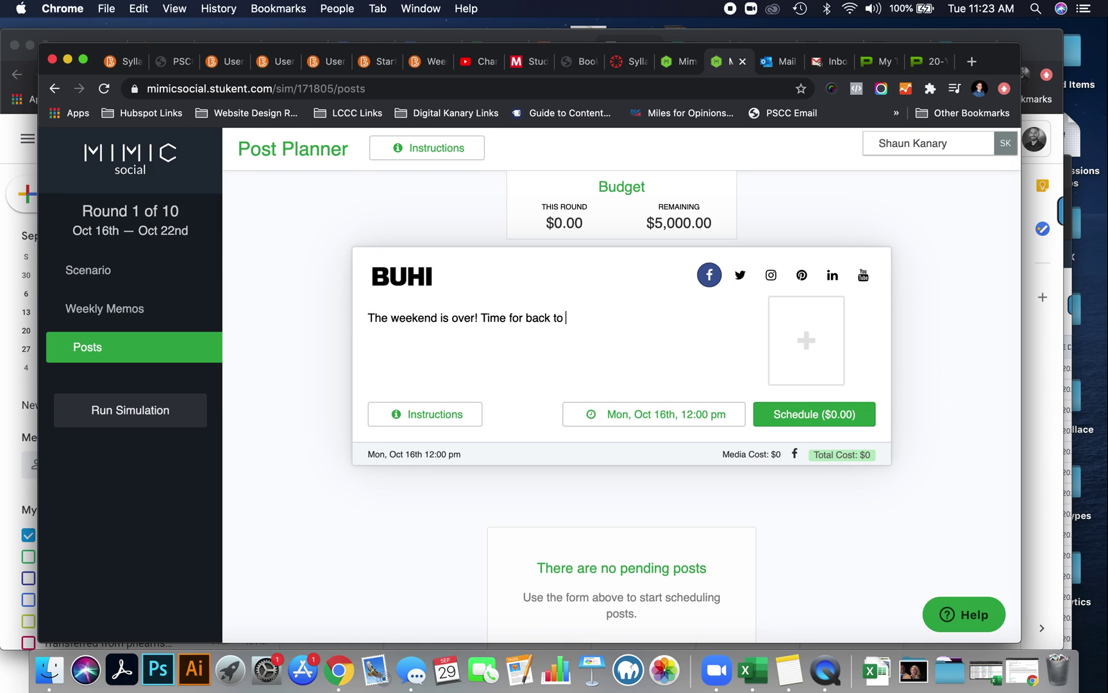
type("#school! Head back in style w")
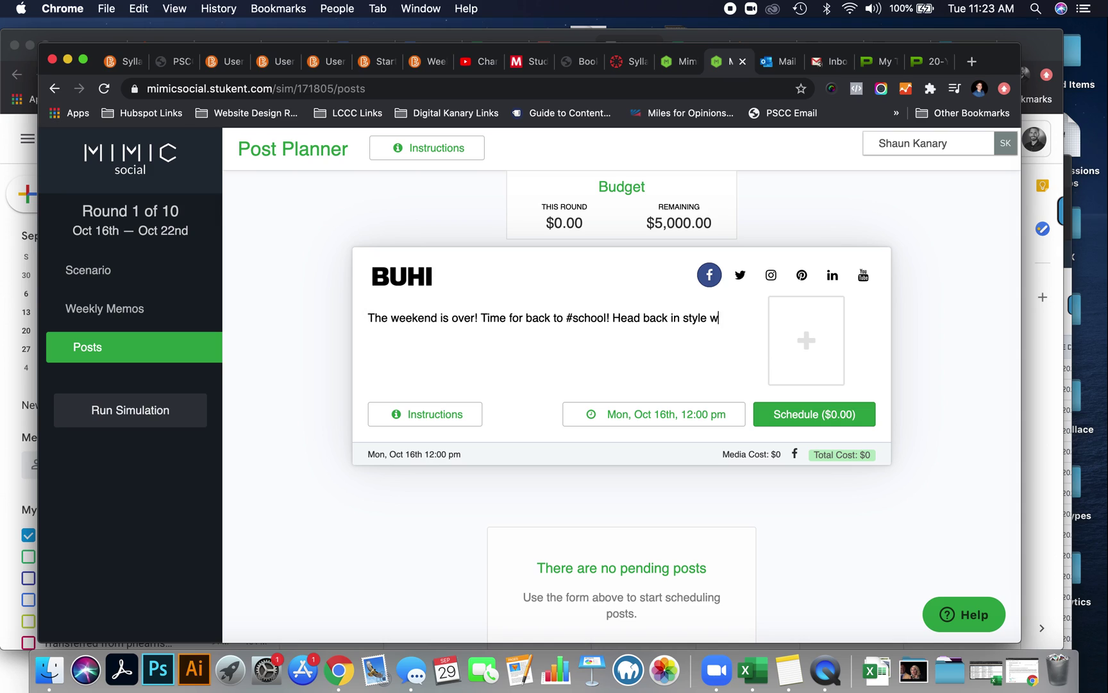
type("ith one of our cool backpacks.")
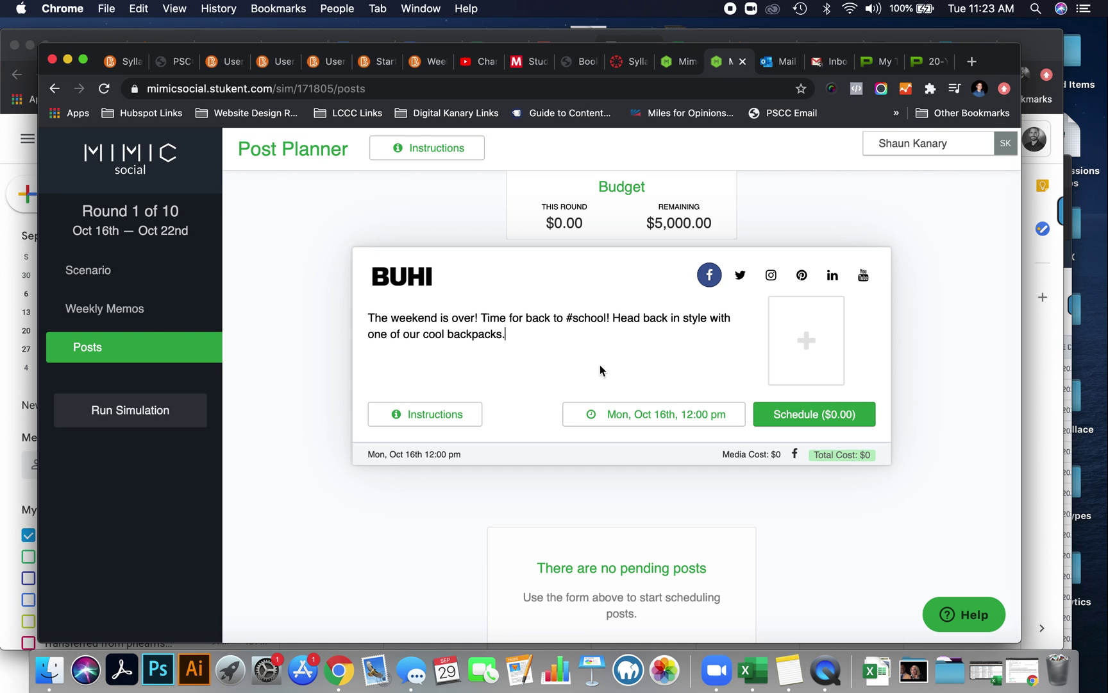
Step: Attach the "Ready for school" backpack image to the post from the content choices
left_click(779, 351)
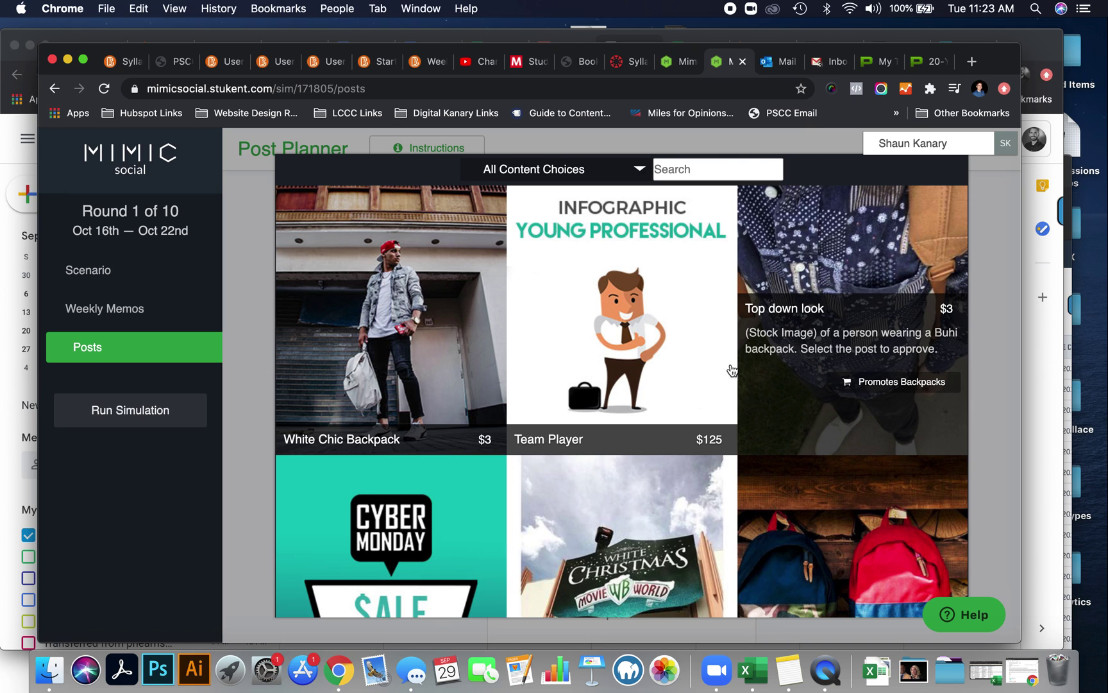
scroll(723, 460, "down", 3)
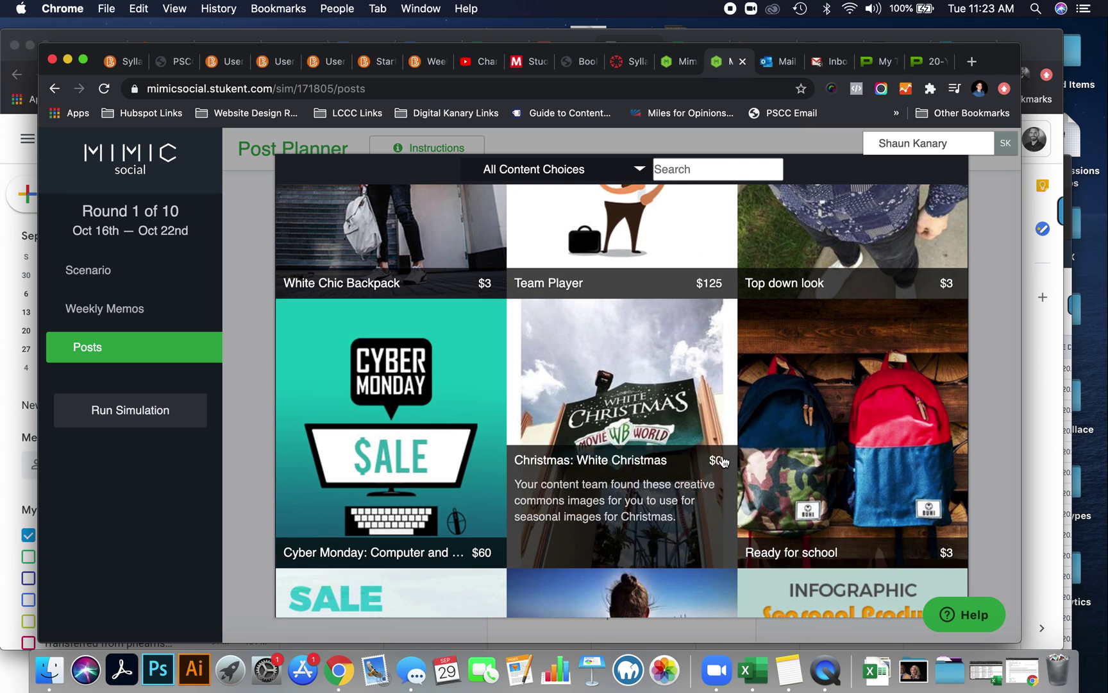
left_click(859, 468)
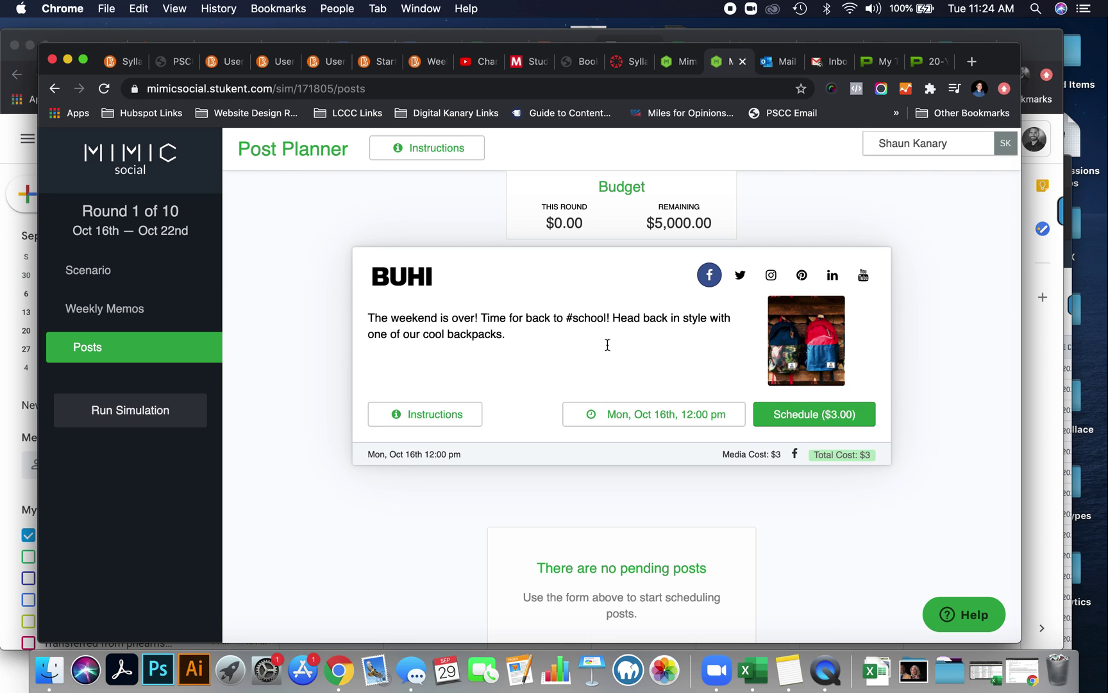
Step: Schedule the Facebook backpack post for Mon, Oct 16th, 12:00 pm
scroll(564, 456, "down", 2)
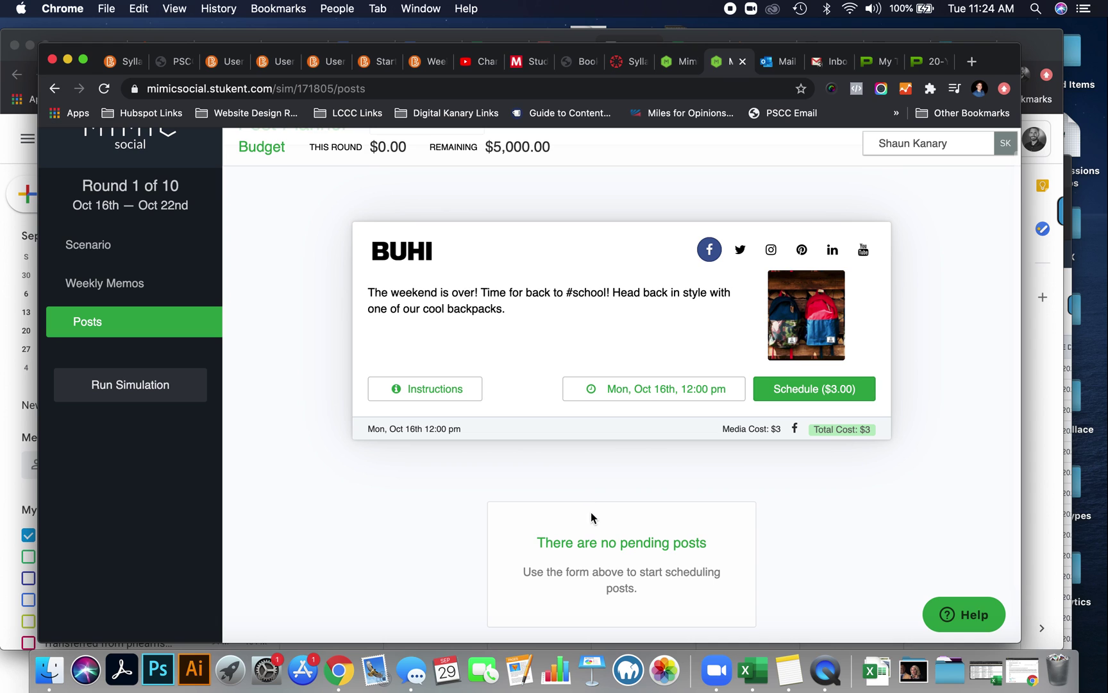
scroll(590, 511, "up", 2)
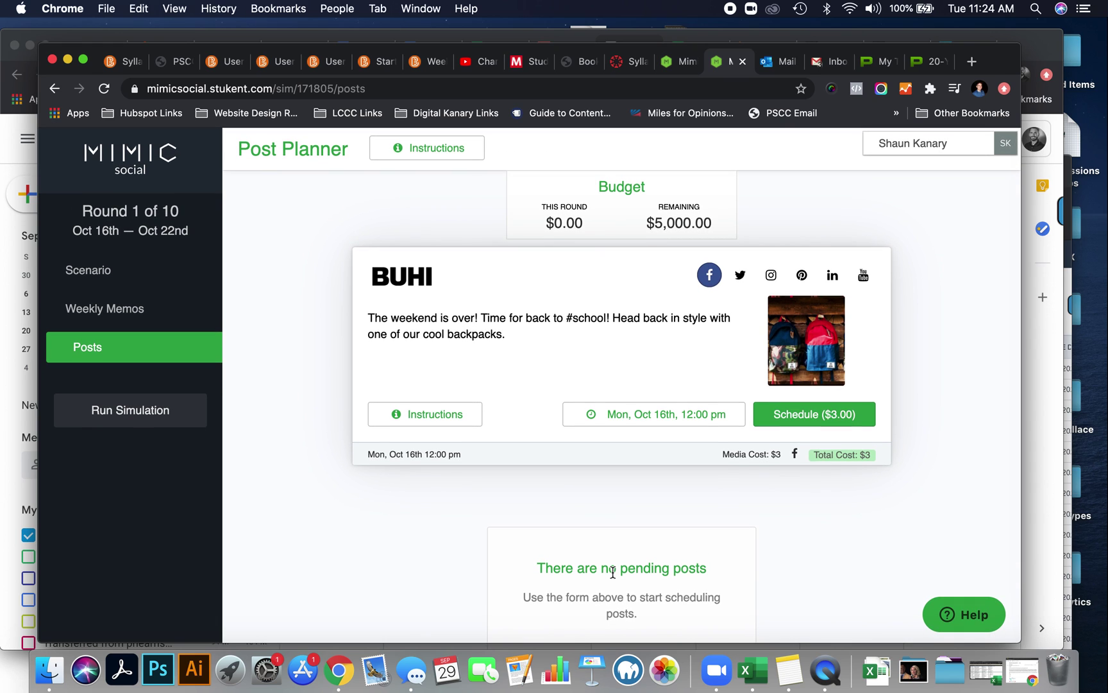
scroll(613, 572, "down", 3)
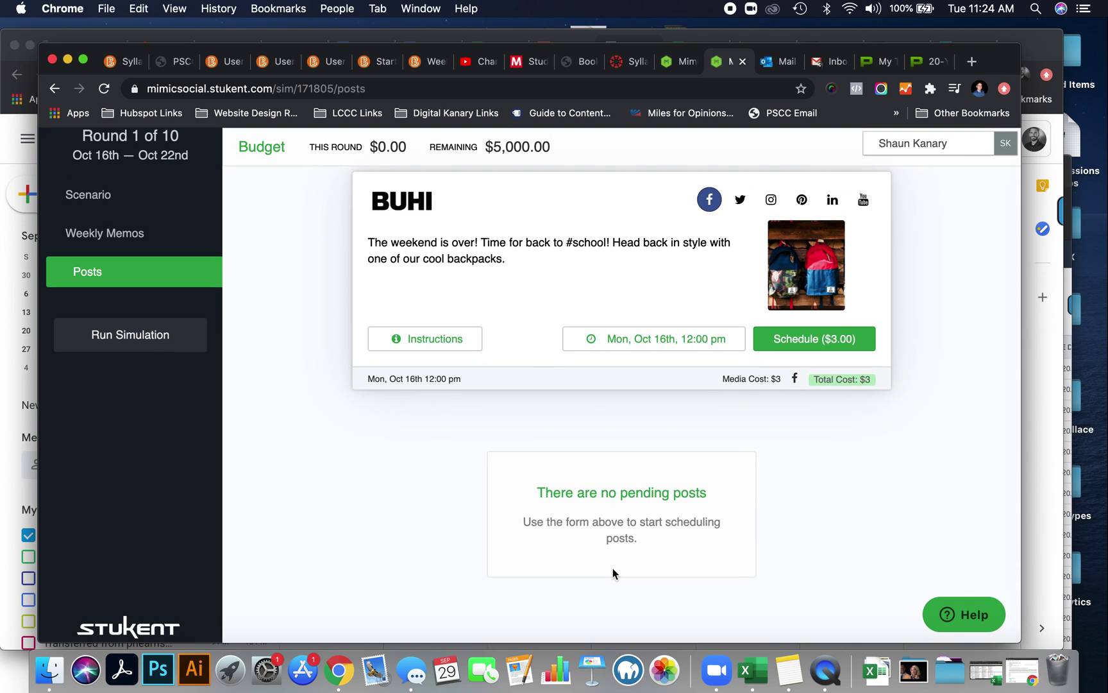
scroll(612, 568, "down", 1)
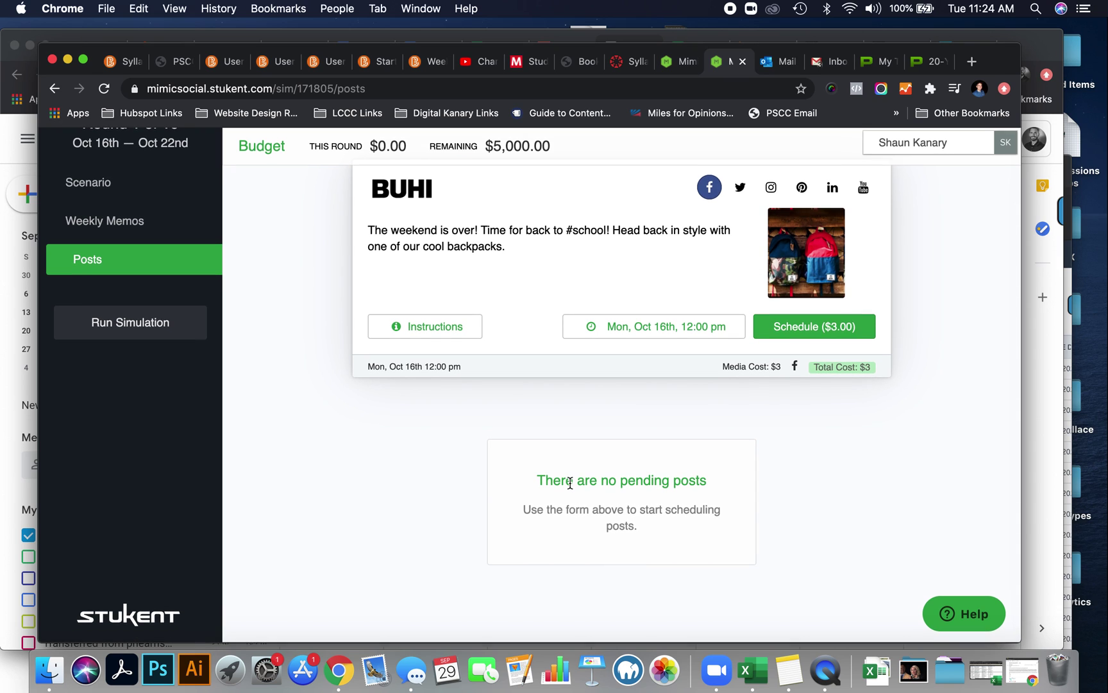
scroll(571, 483, "up", 3)
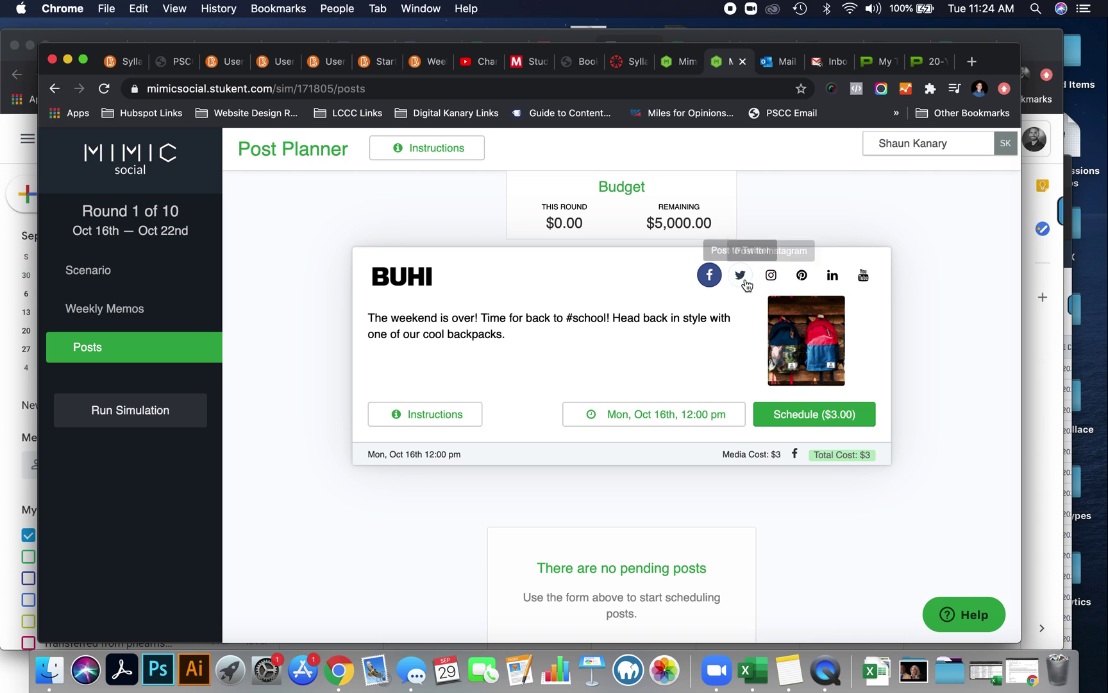
left_click(796, 414)
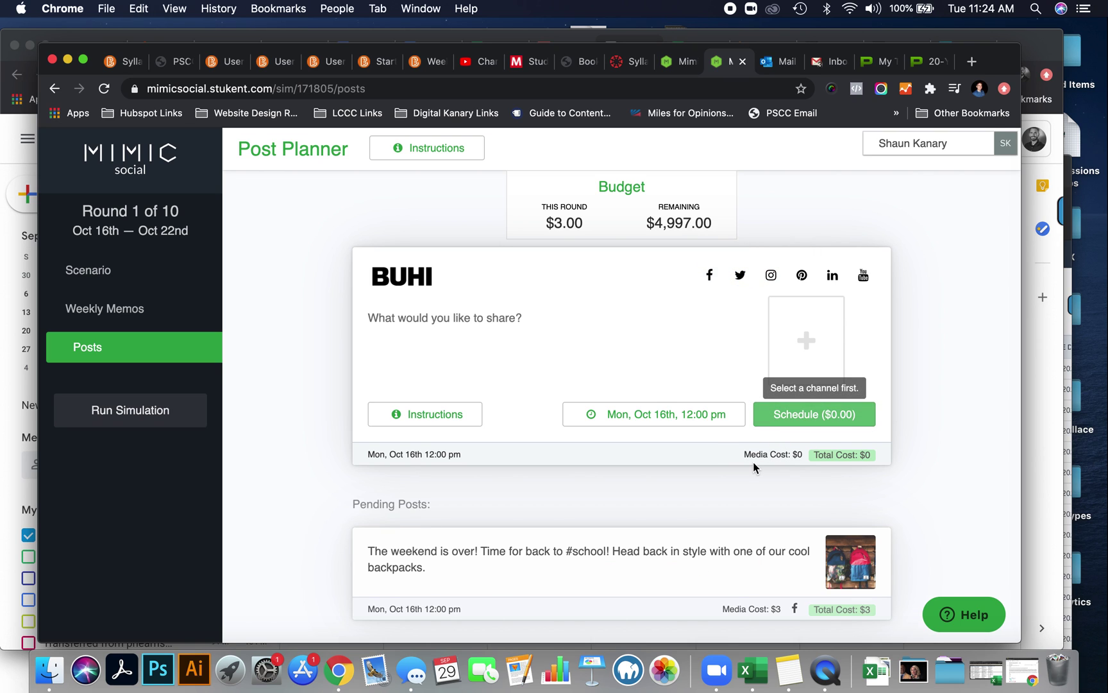
Step: Set a new post to be published on Twitter with promotion to a newly created audience
scroll(752, 462, "down", 1)
scroll(753, 466, "down", 2)
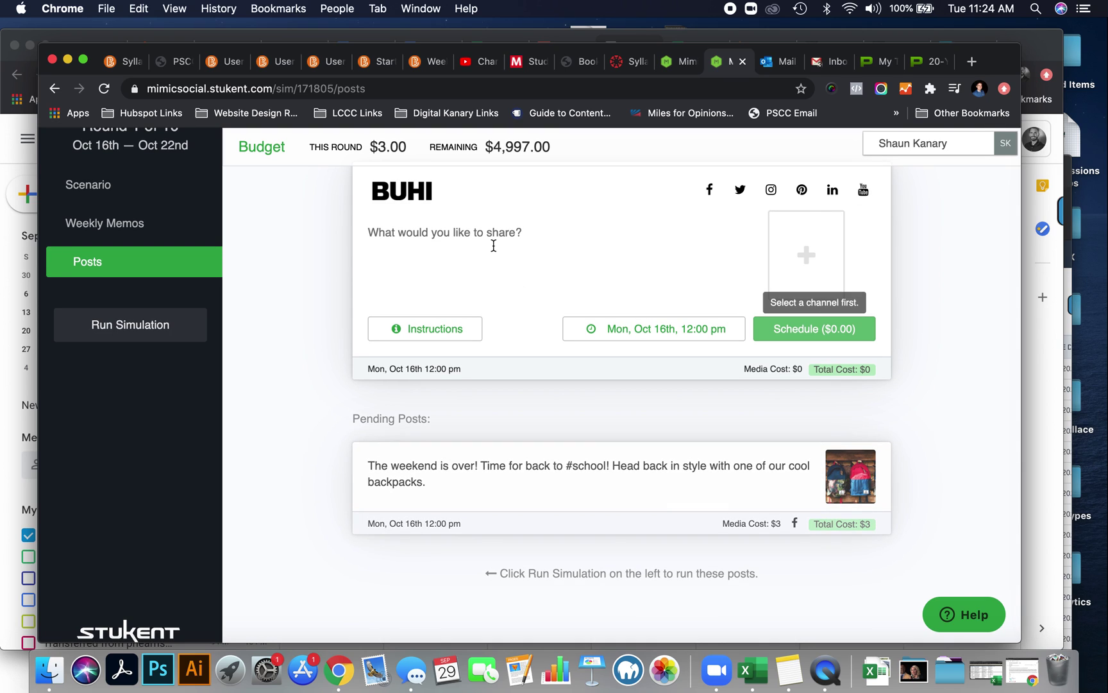
left_click(742, 191)
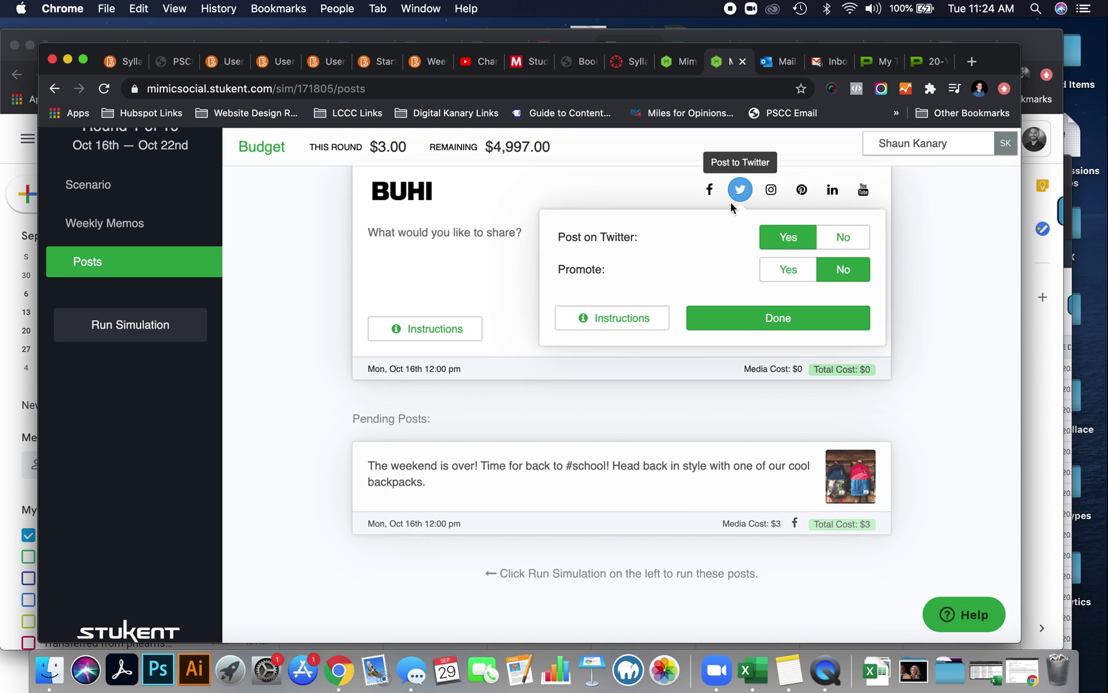
left_click(778, 270)
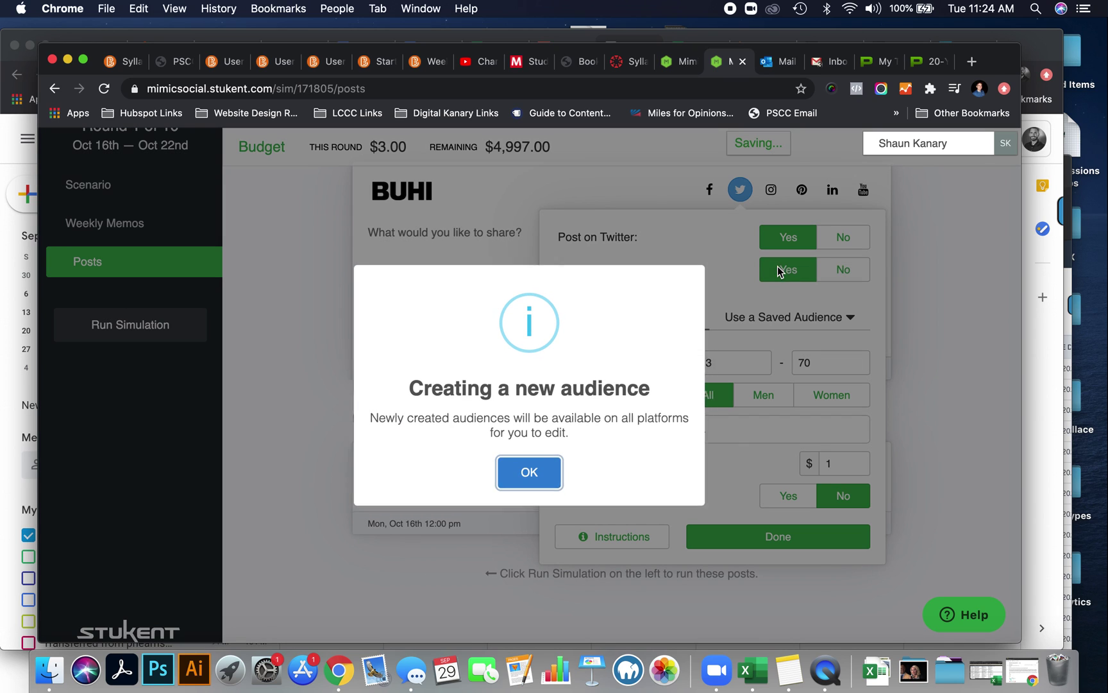
left_click(534, 489)
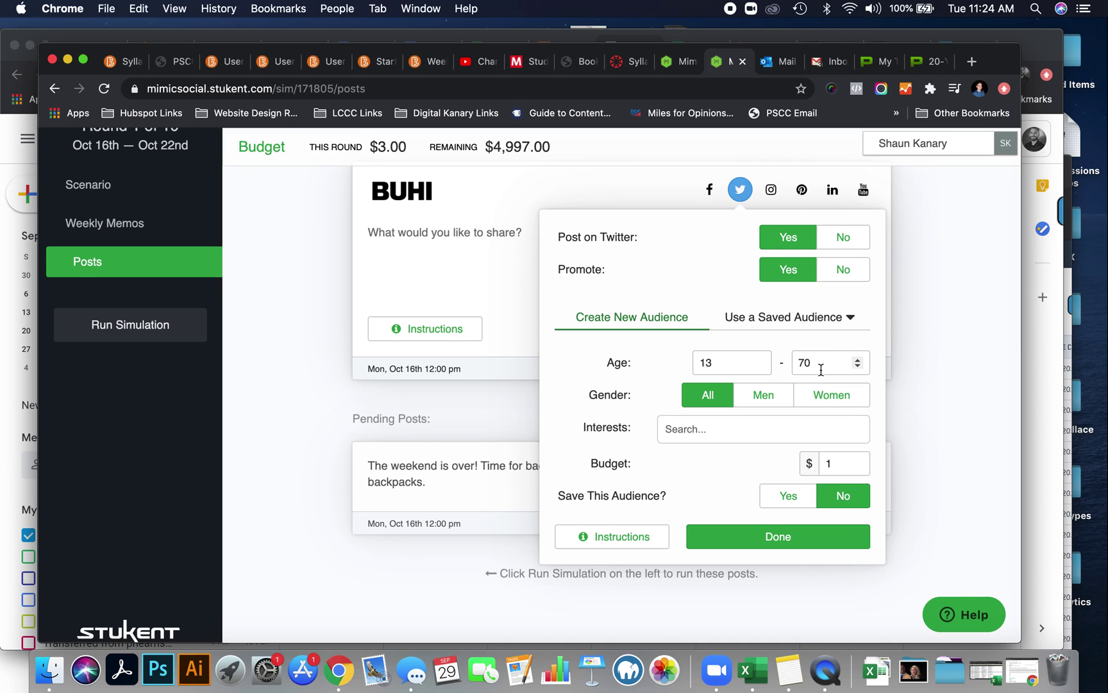
Step: Target the Twitter promotion at men with a maximum age of 35 and the interest "backpacking"
left_click(781, 401)
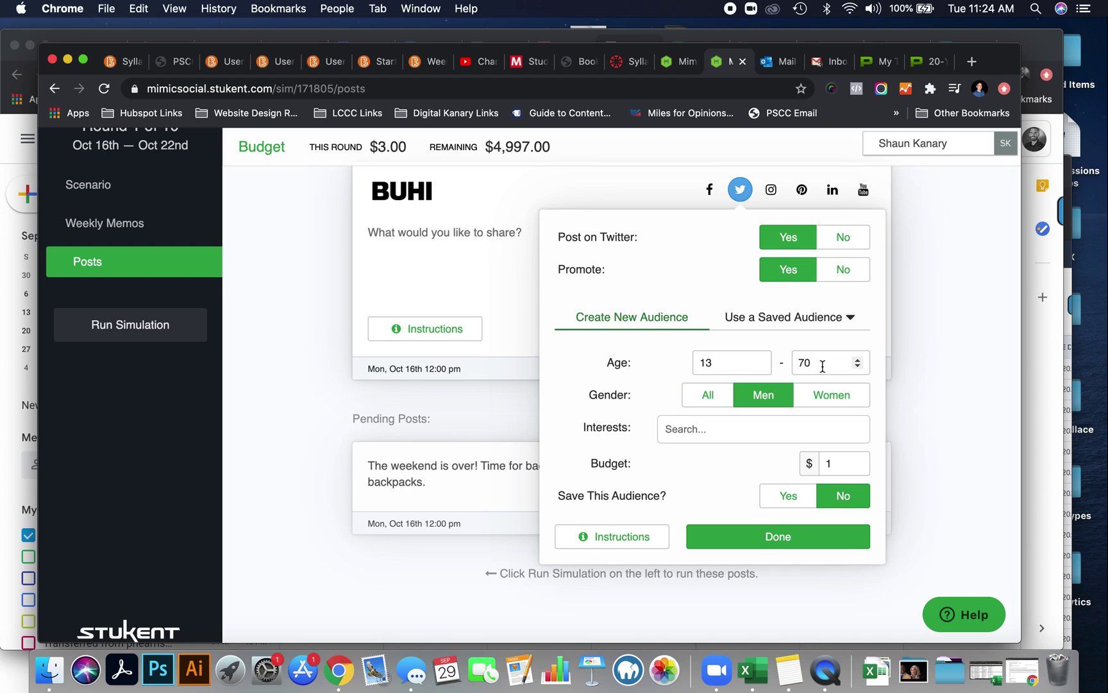
double_click(799, 363)
type("35")
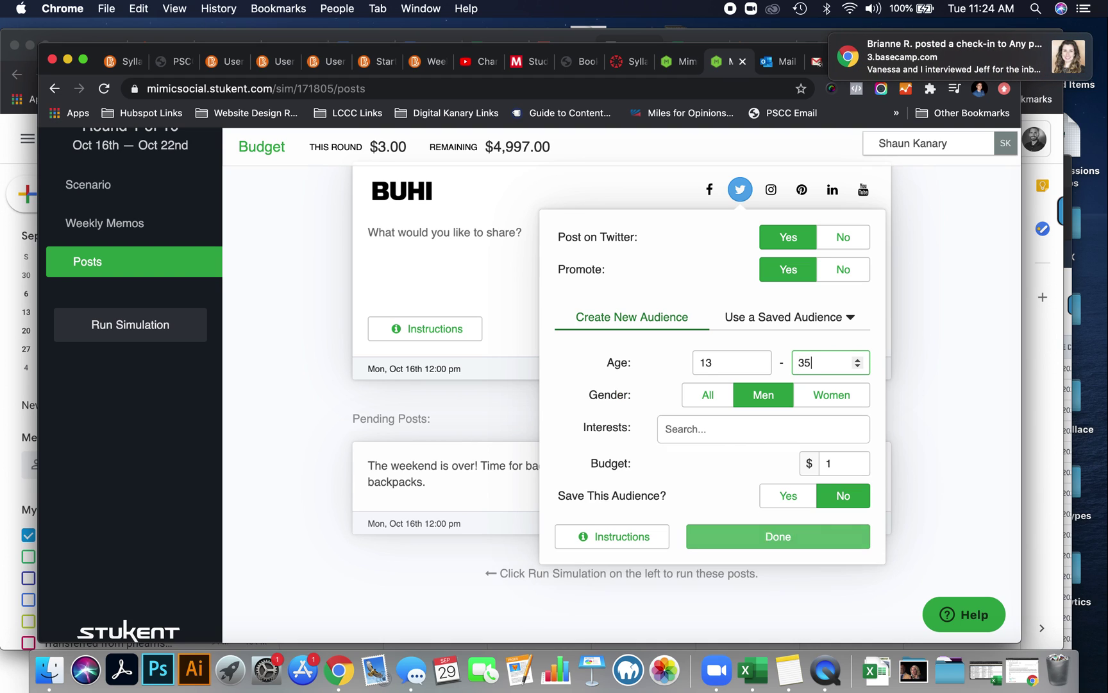
left_click(729, 427)
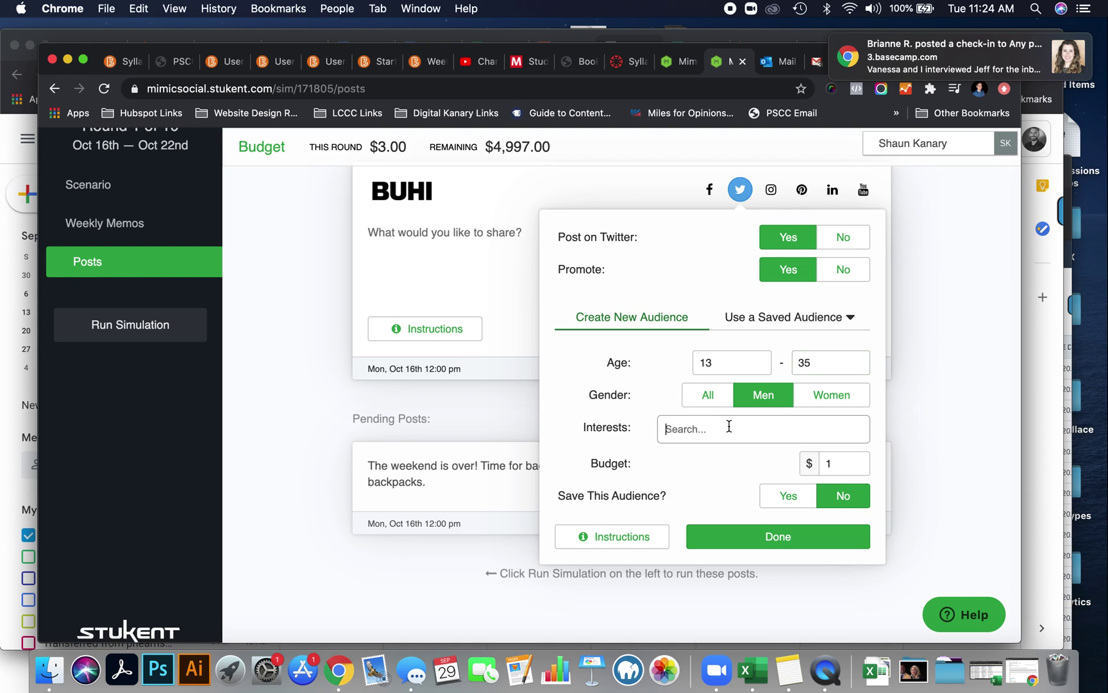
type("back")
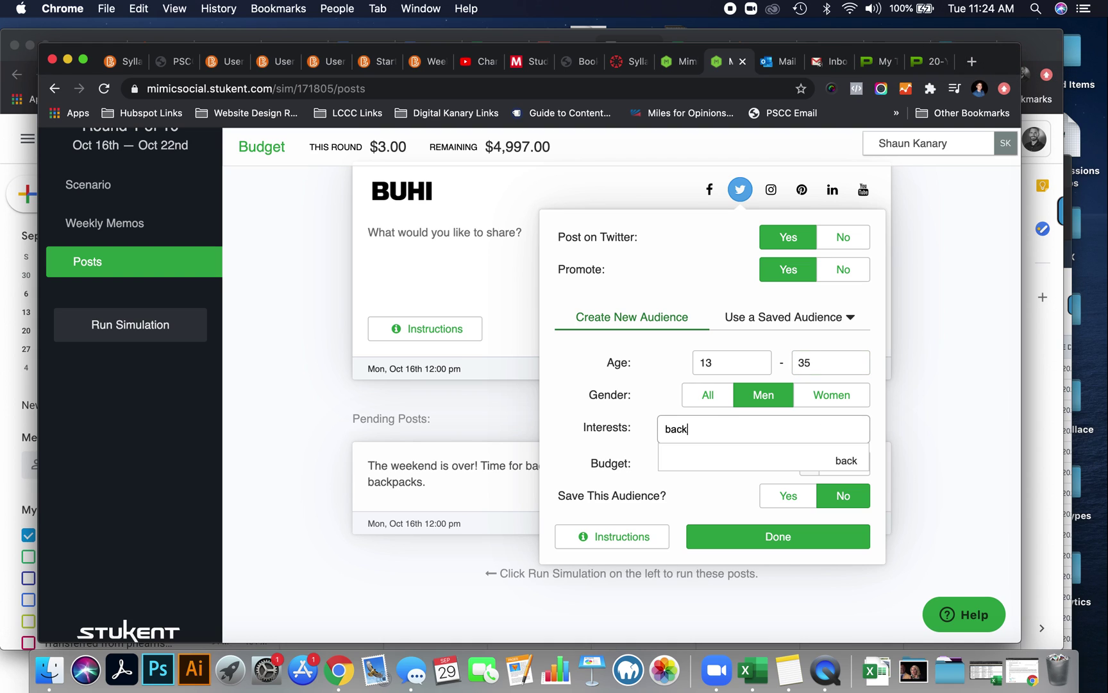
type("packin")
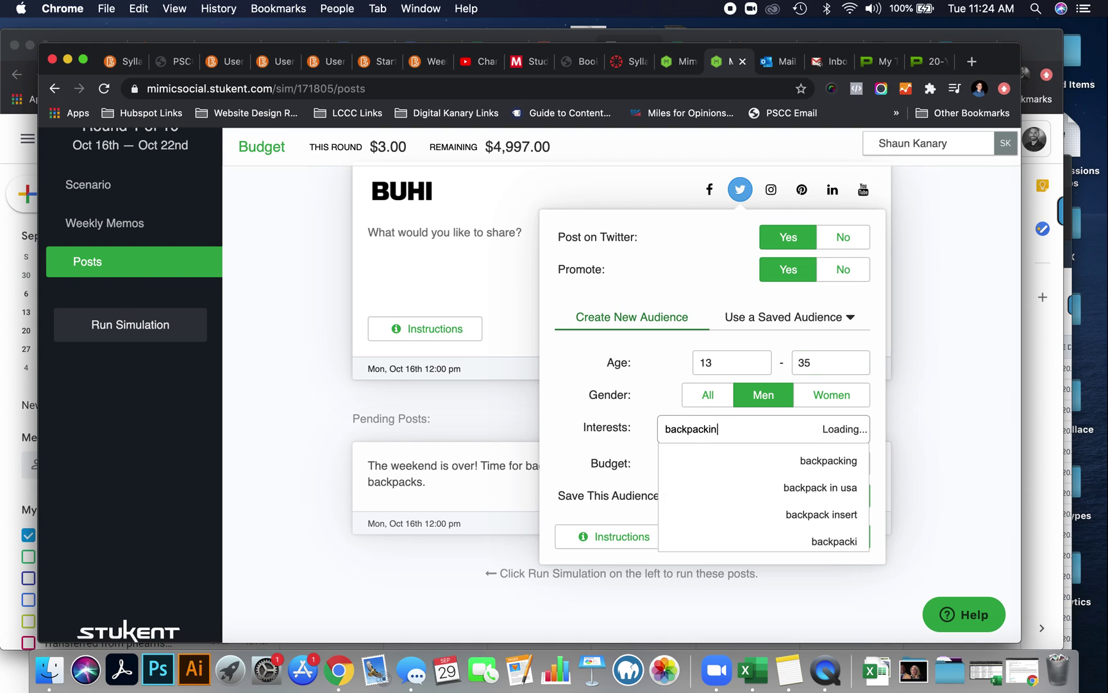
left_click(774, 460)
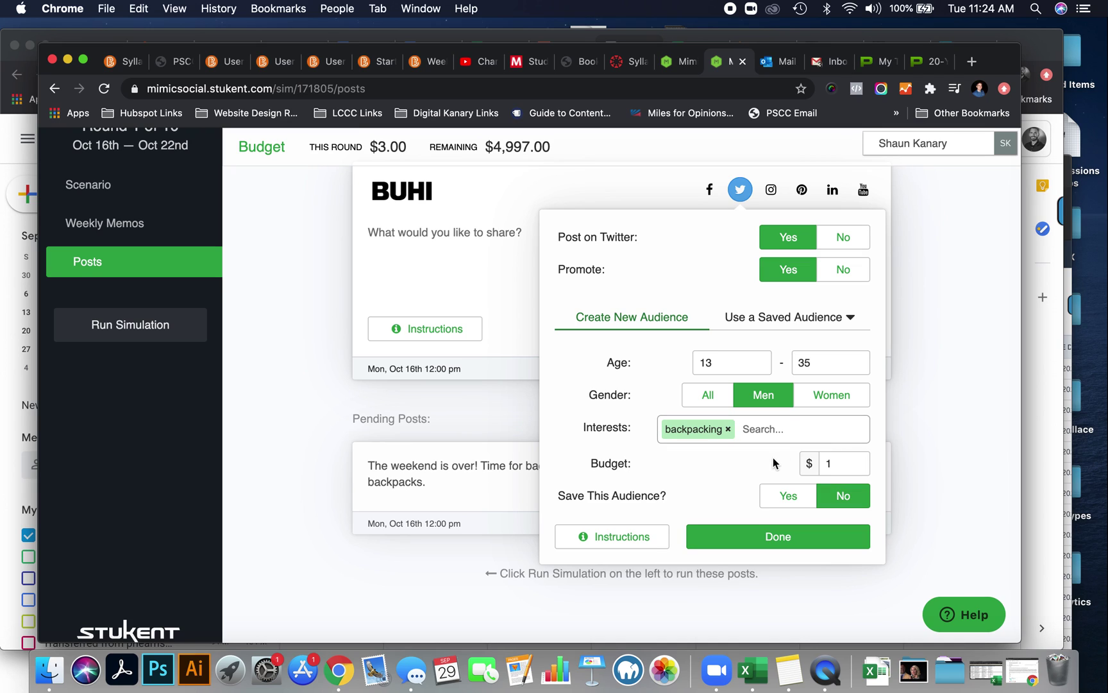
Step: Set the promotion budget to $100 and save the audience as "Men Backpackers"
double_click(825, 464)
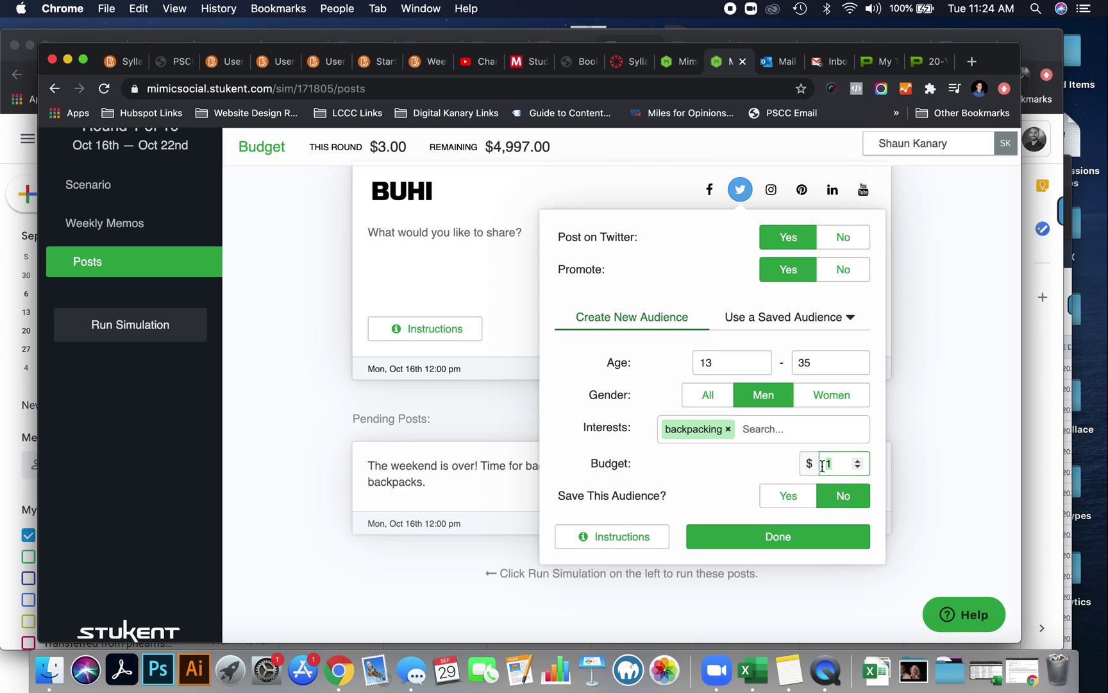
type("100")
left_click(779, 495)
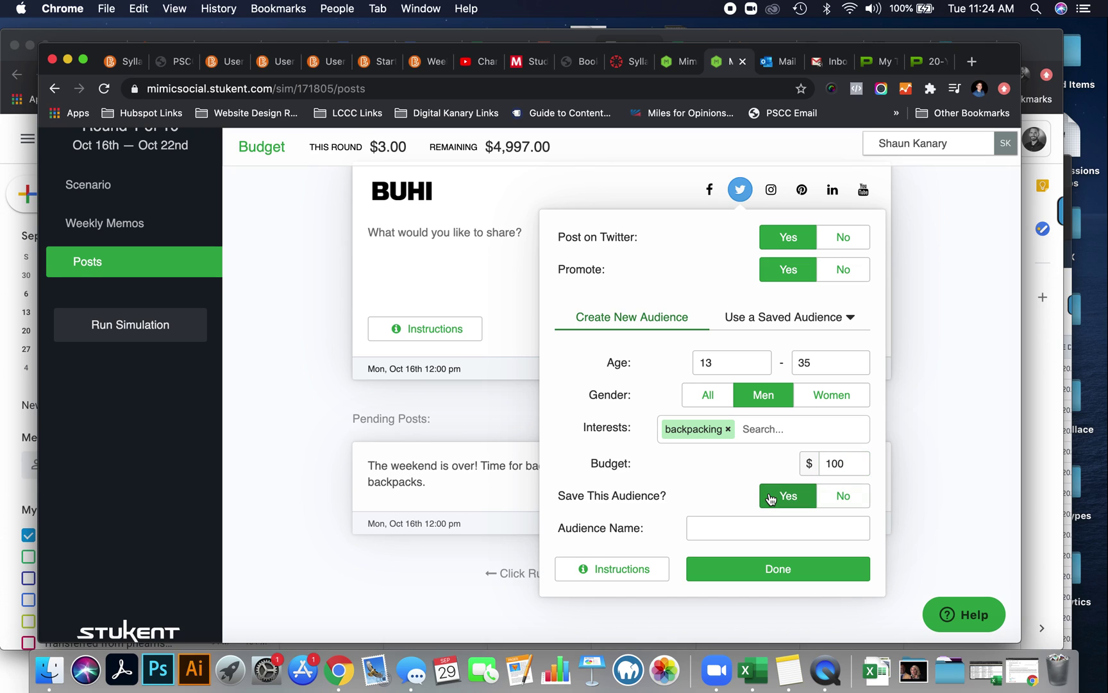
left_click(734, 529)
type("B")
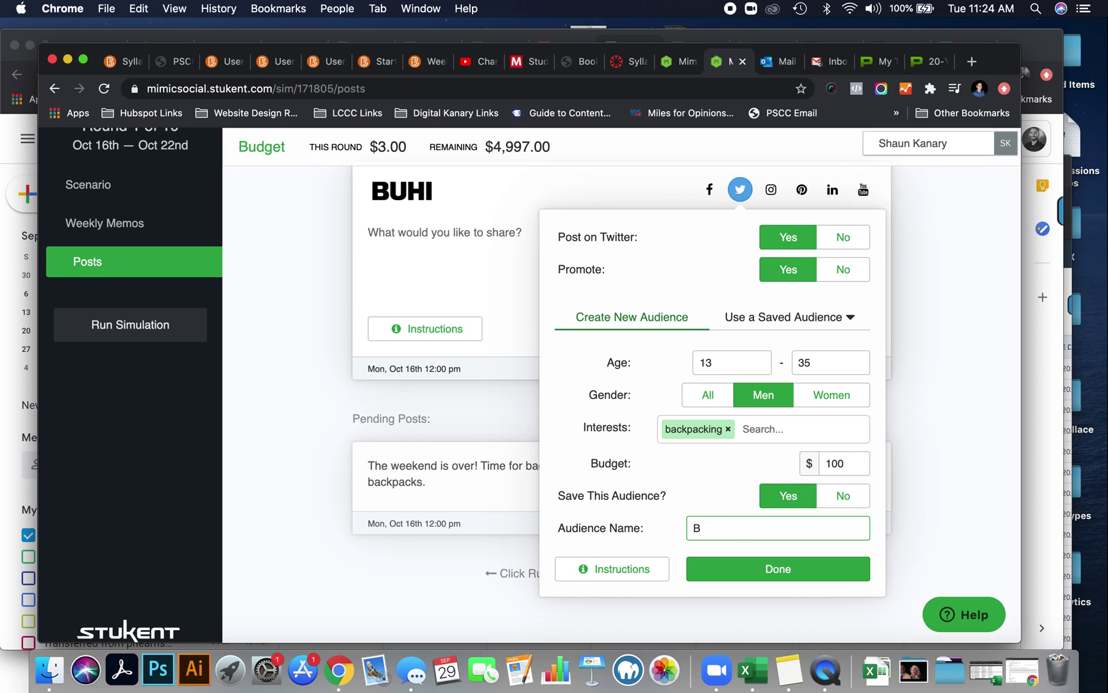
key("BackSpace")
type("Men Backpackers")
left_click(765, 576)
Step: Write the Twitter post's caption as "Tell us about your weekend #adventure?"
scroll(655, 398, "up", 3)
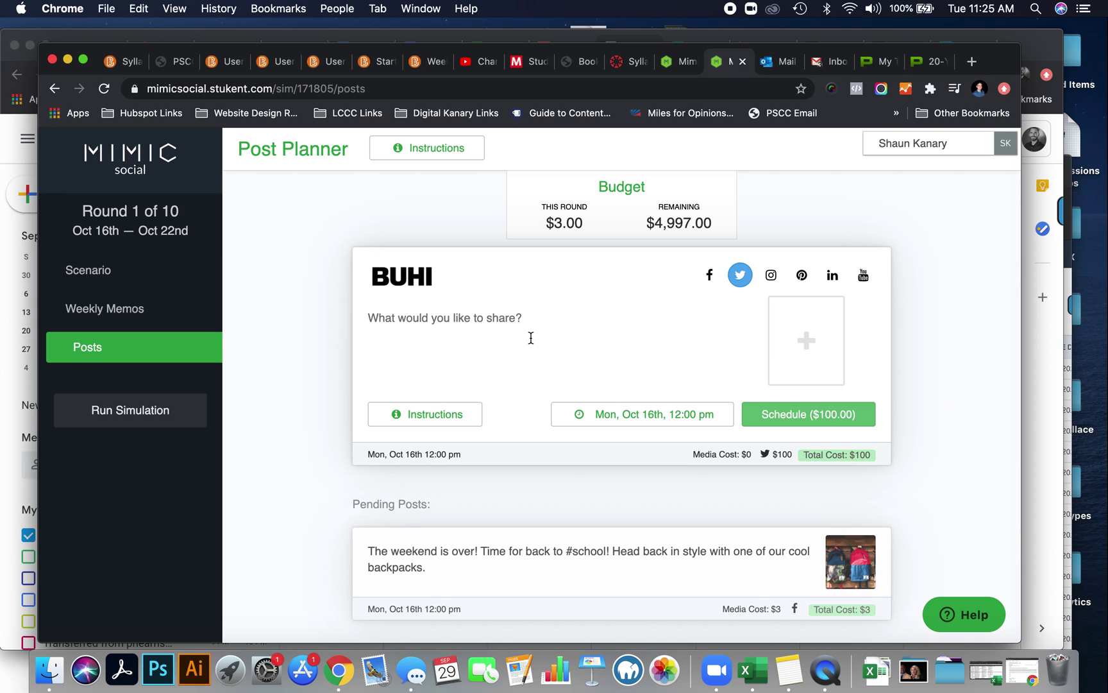
type("Te")
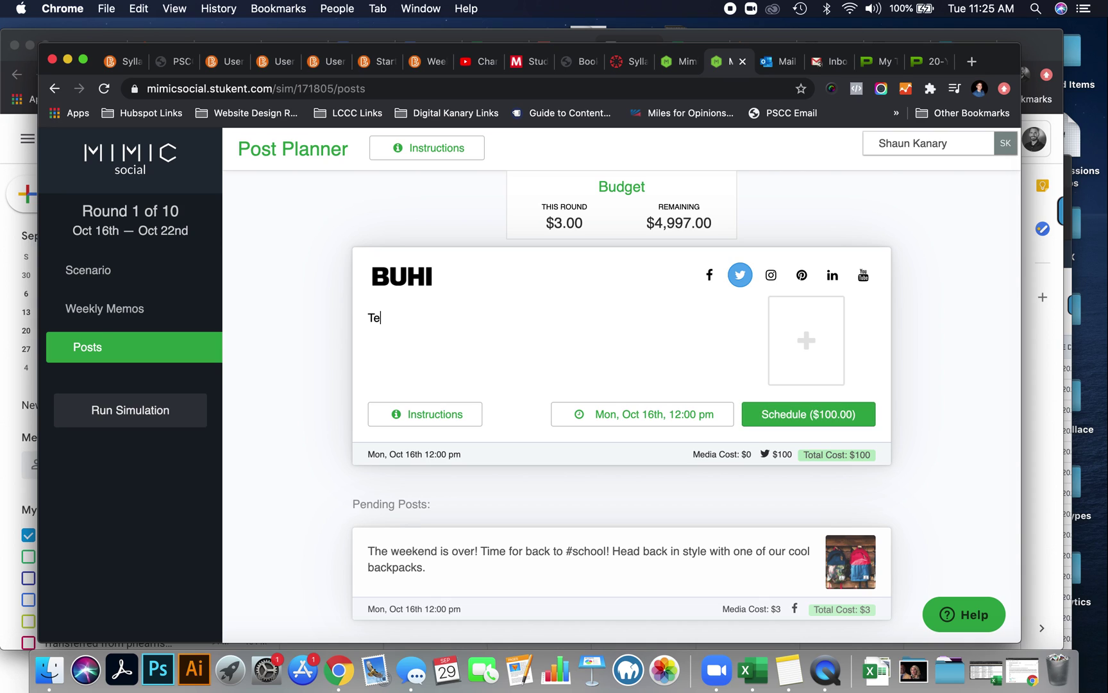
type("ll us about your weekend ")
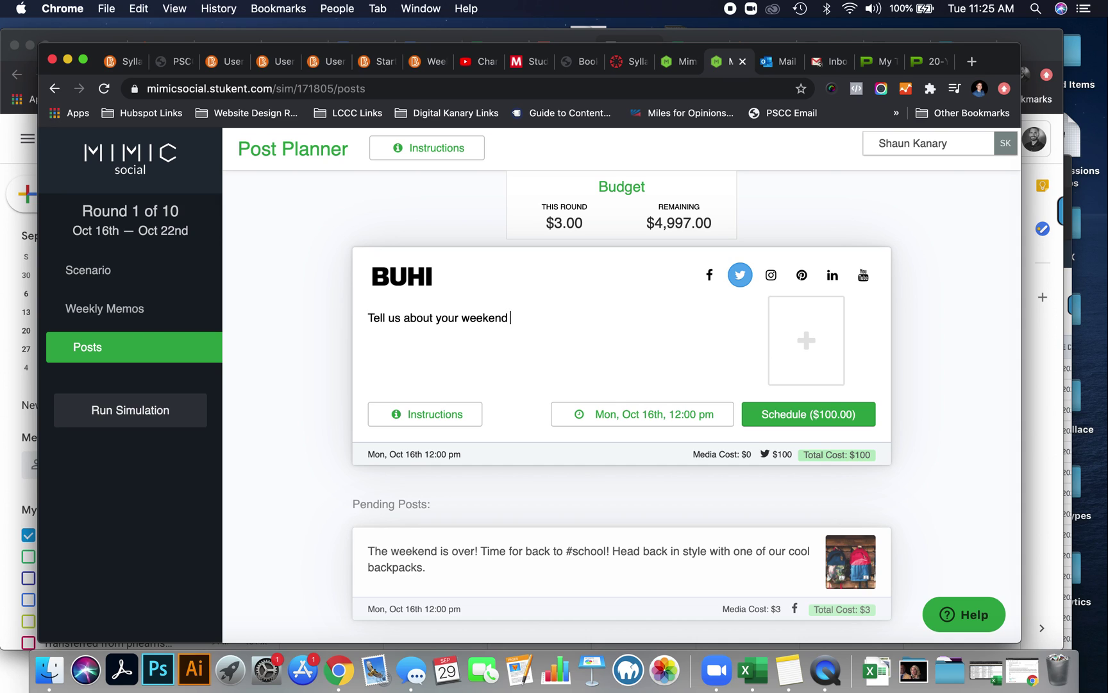
type("#adventure")
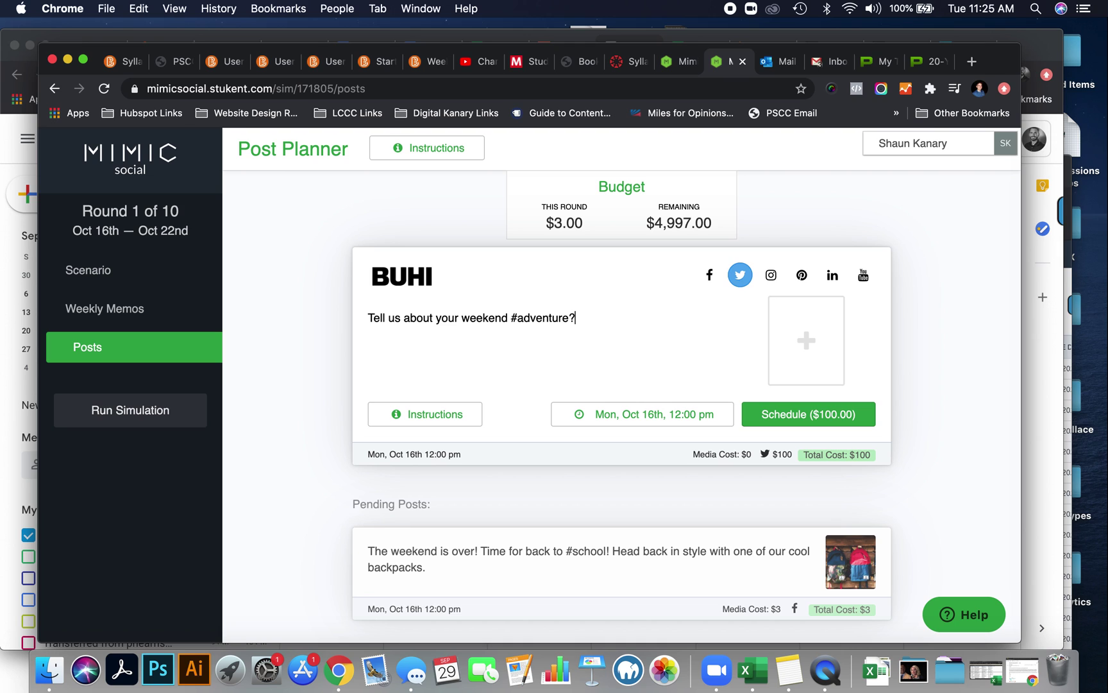
Step: Filter the content choices to Pictures and attach the "Wating" image of a backpacker facing green mountains
left_click(815, 363)
scroll(739, 441, "down", 2)
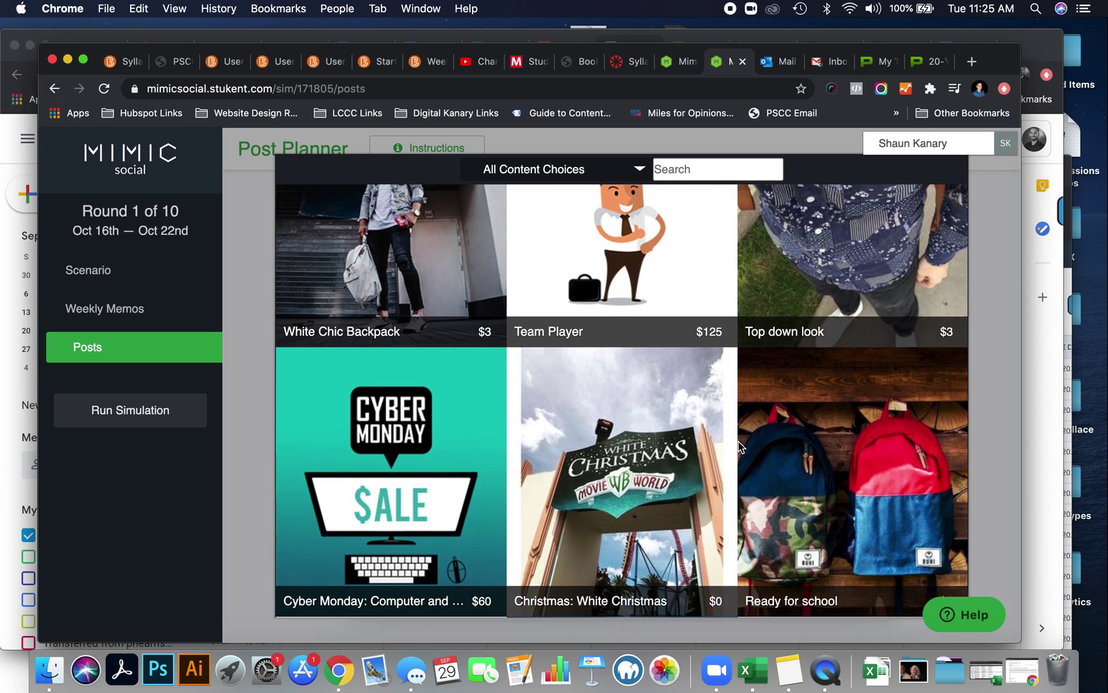
scroll(658, 295, "up", 1)
left_click(629, 171)
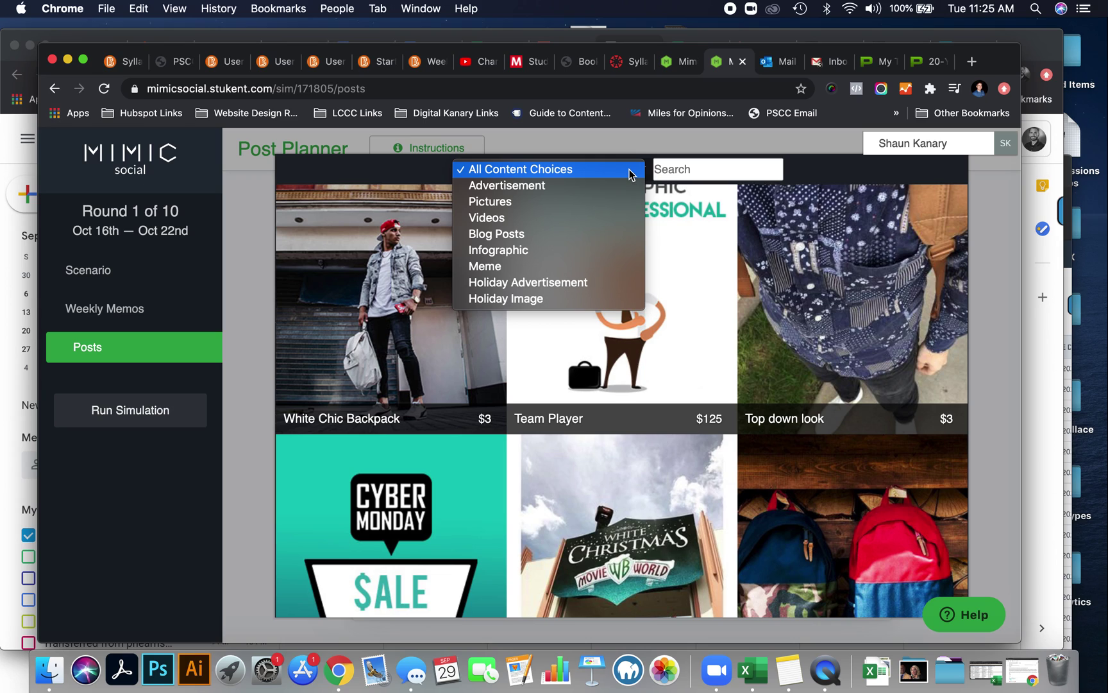
left_click(611, 202)
scroll(661, 317, "down", 3)
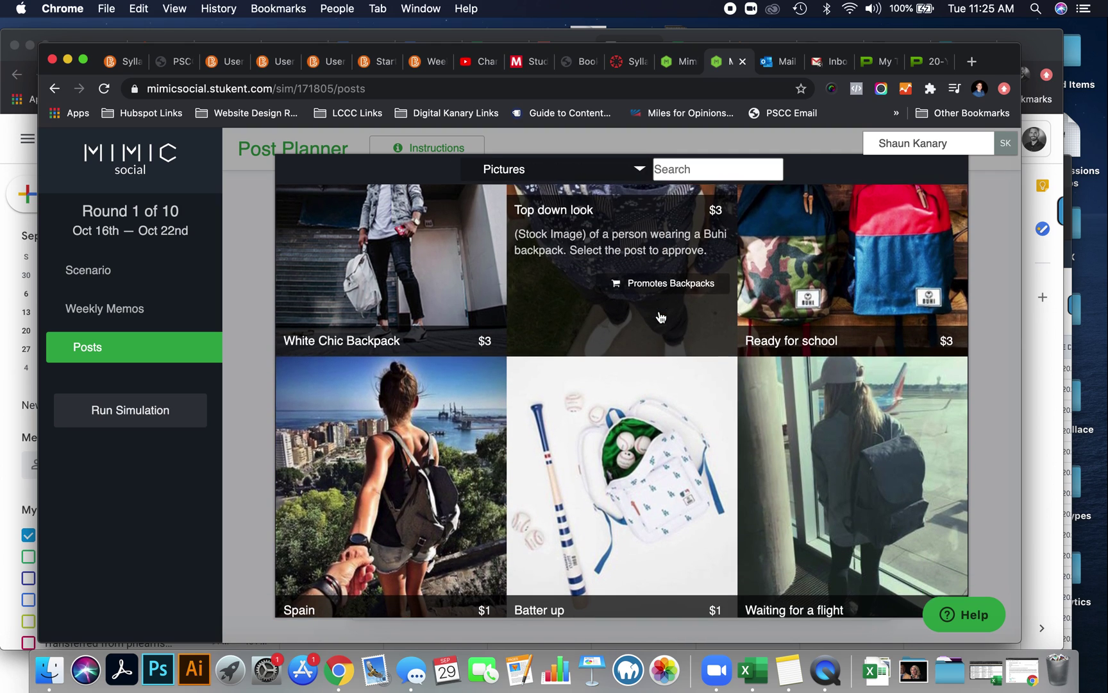
scroll(660, 316, "down", 3)
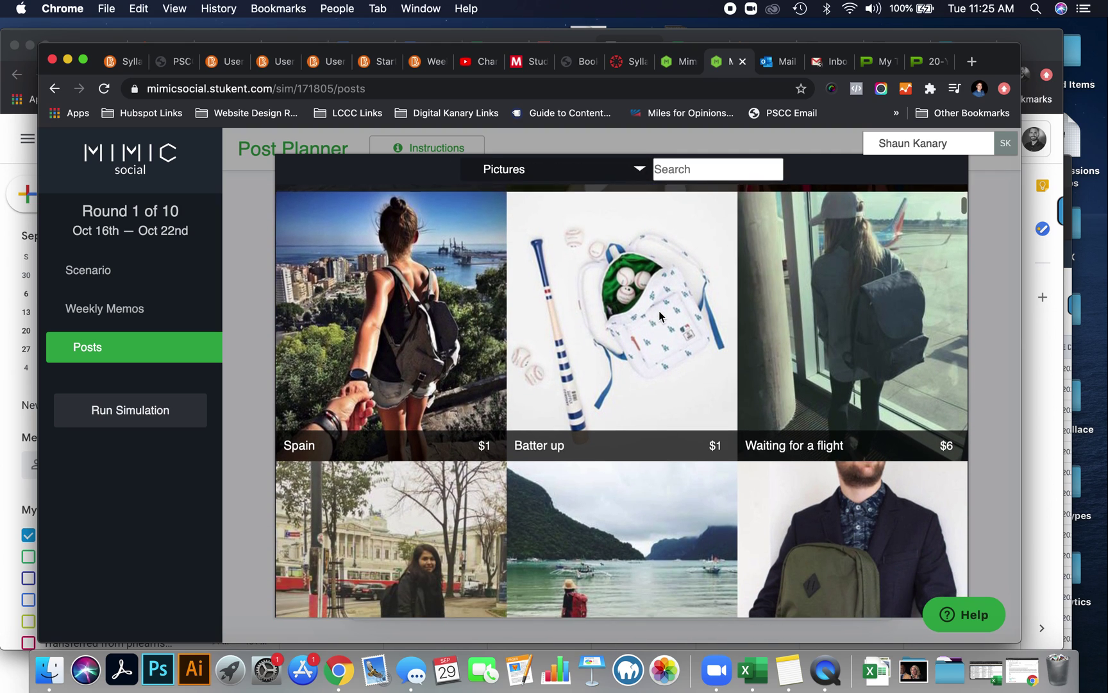
scroll(660, 315, "down", 5)
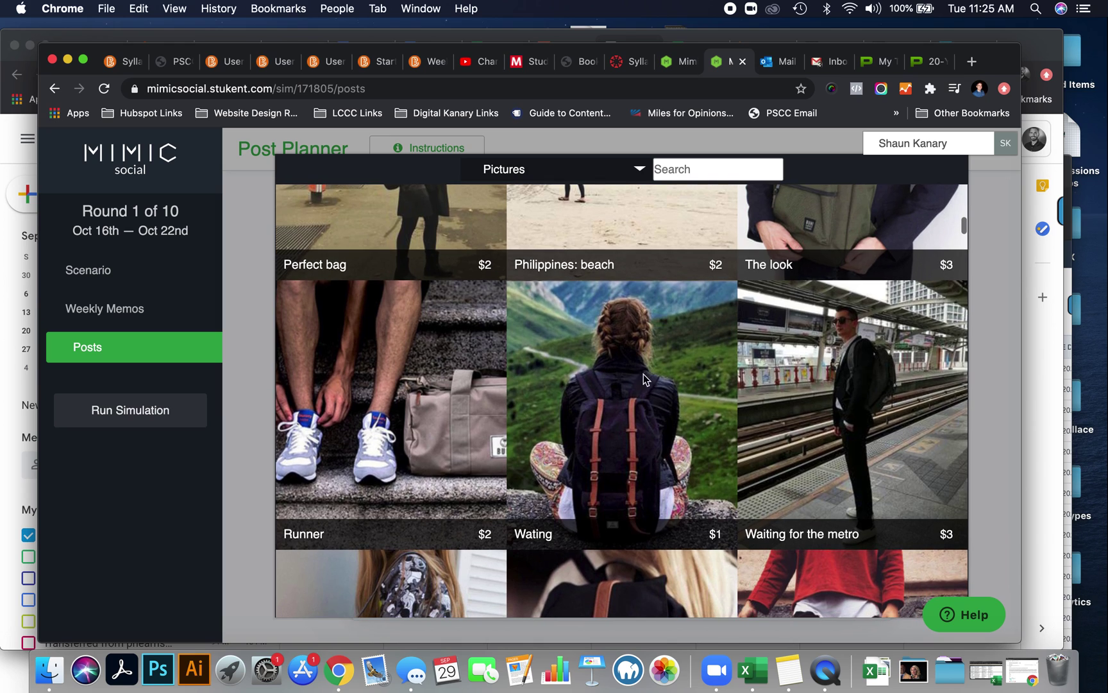
left_click(633, 381)
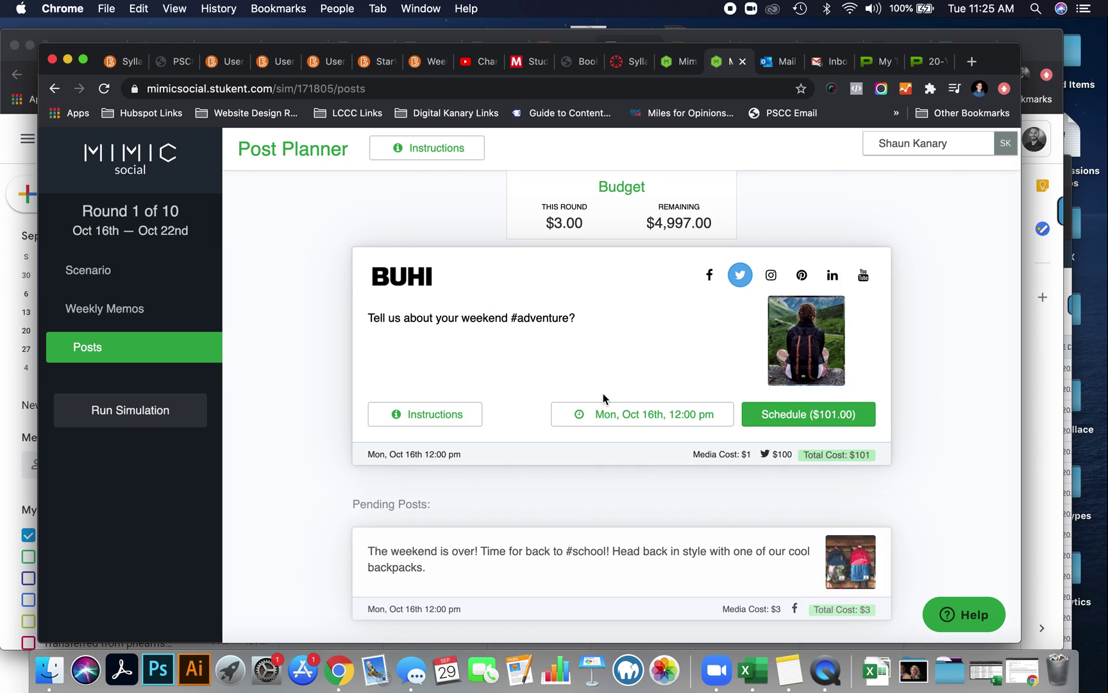
Step: Schedule the promoted Twitter post for Mon, Oct 16th, 12:00 pm and view it among the pending posts
left_click(797, 417)
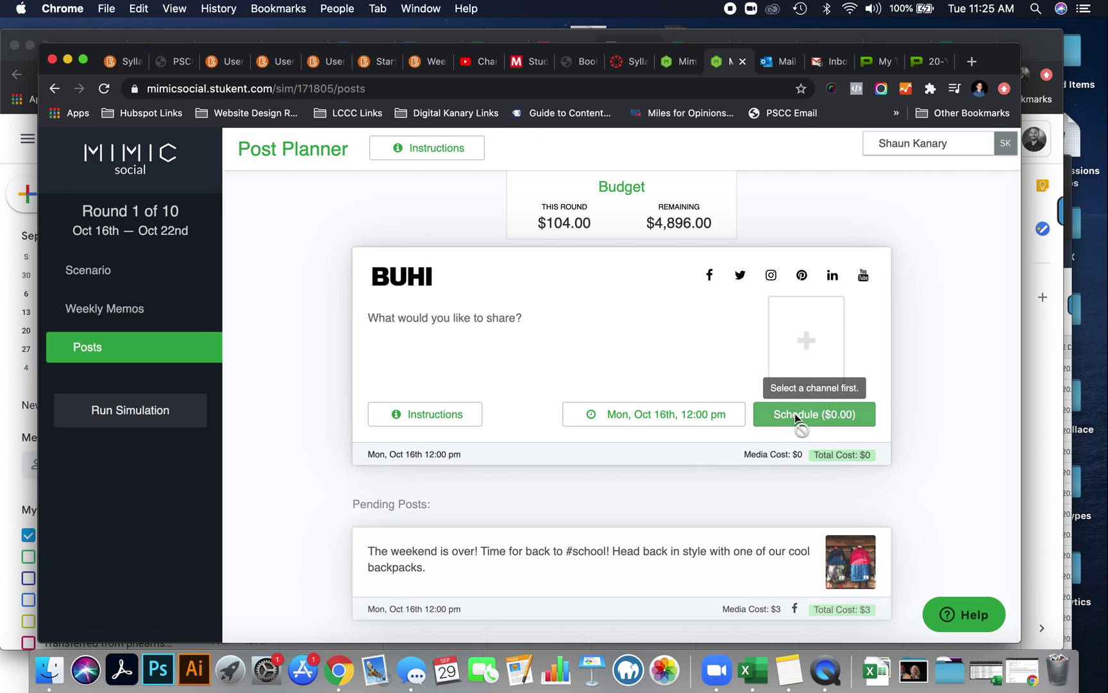
scroll(734, 448, "down", 3)
scroll(735, 447, "down", 1)
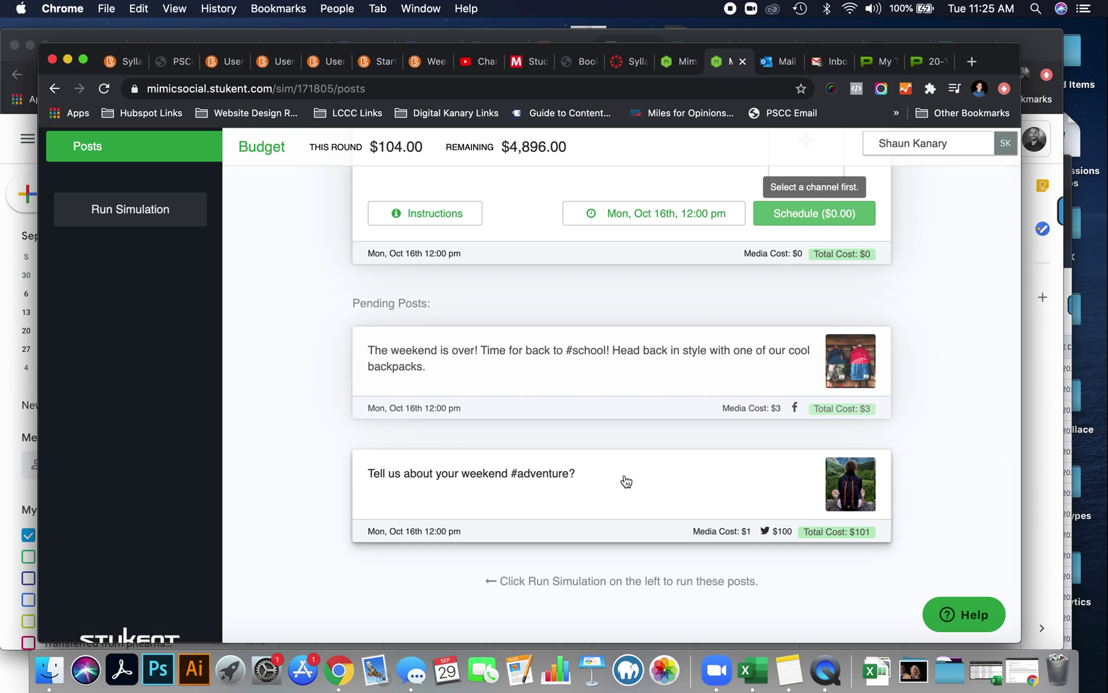
scroll(626, 481, "up", 3)
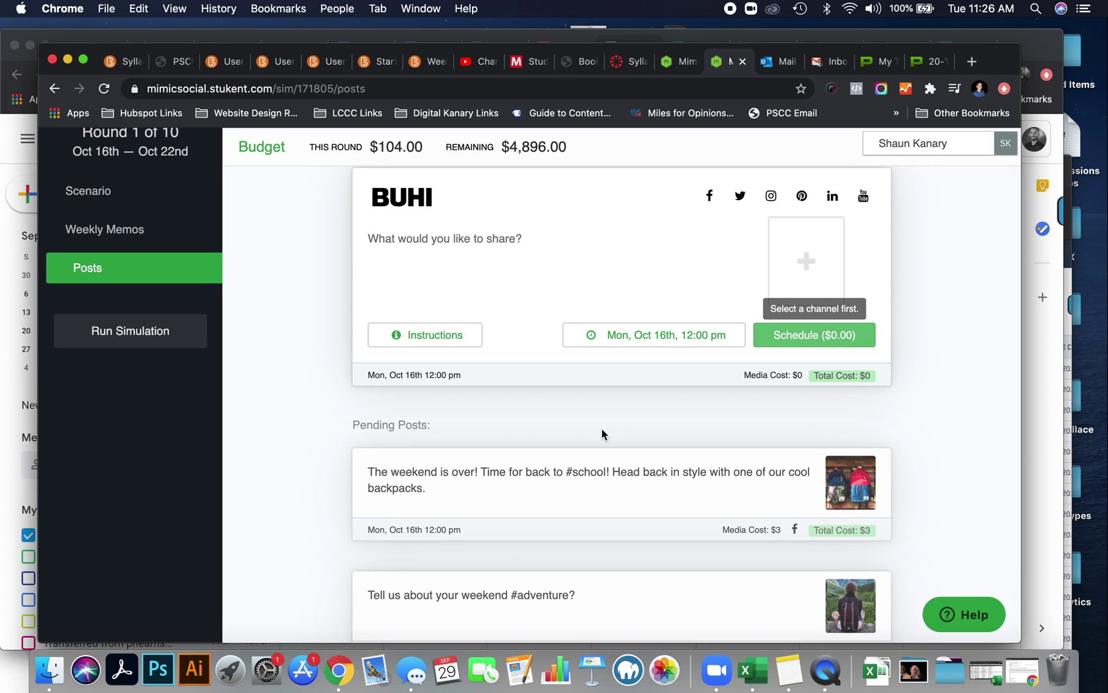
scroll(602, 434, "up", 2)
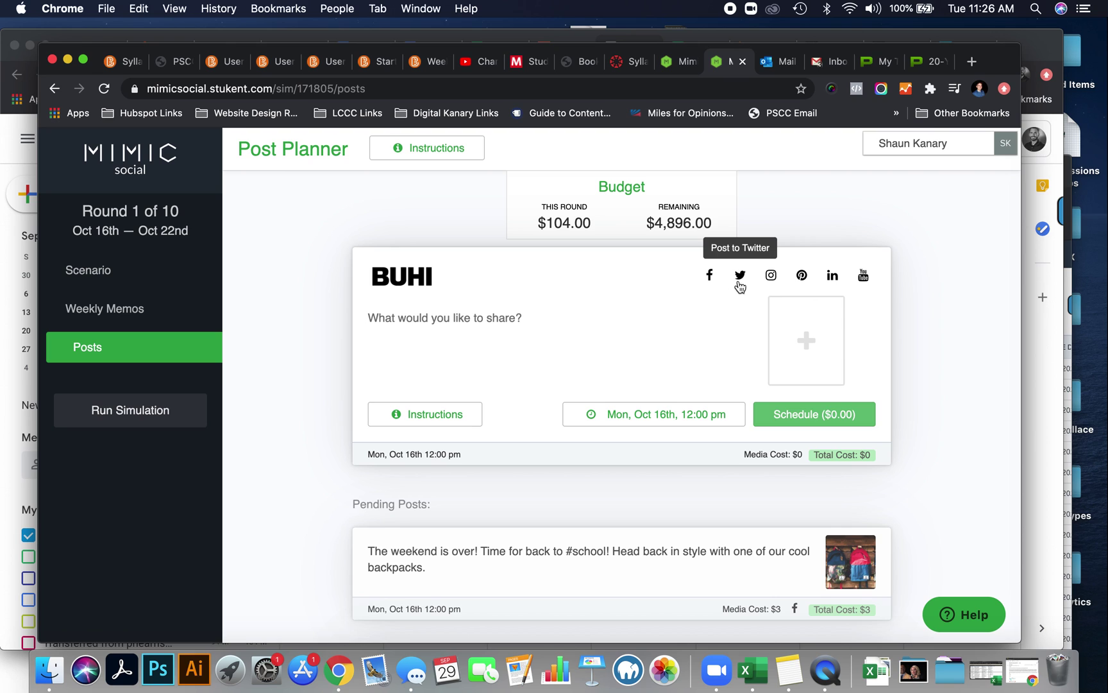
left_click(713, 282)
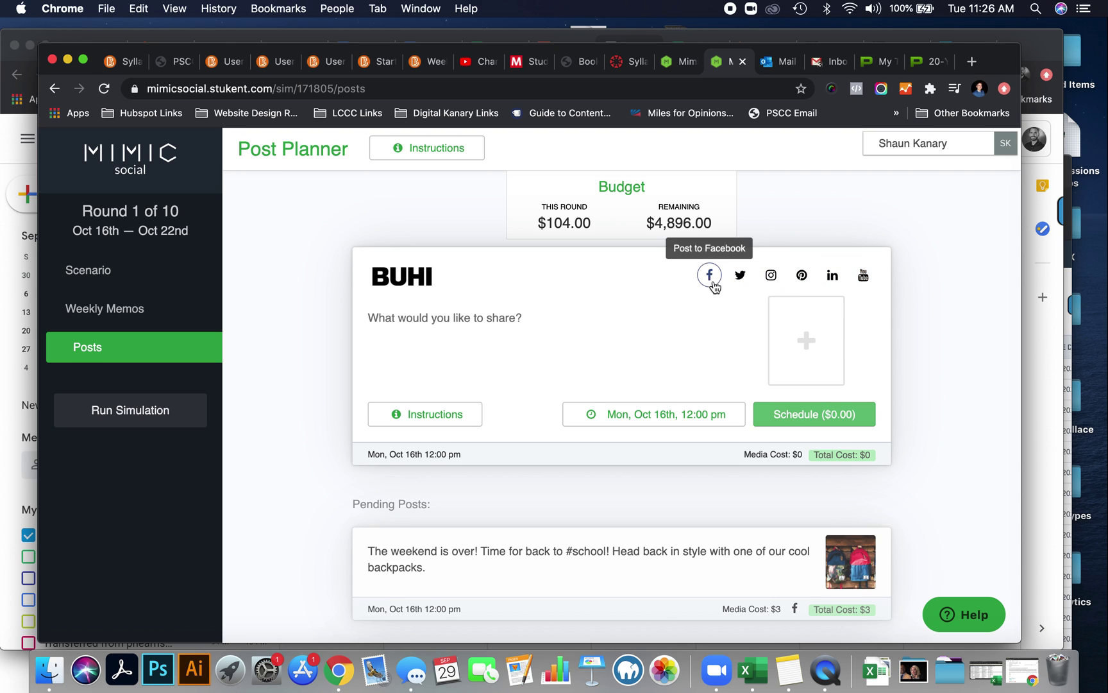
scroll(693, 384, "down", 2)
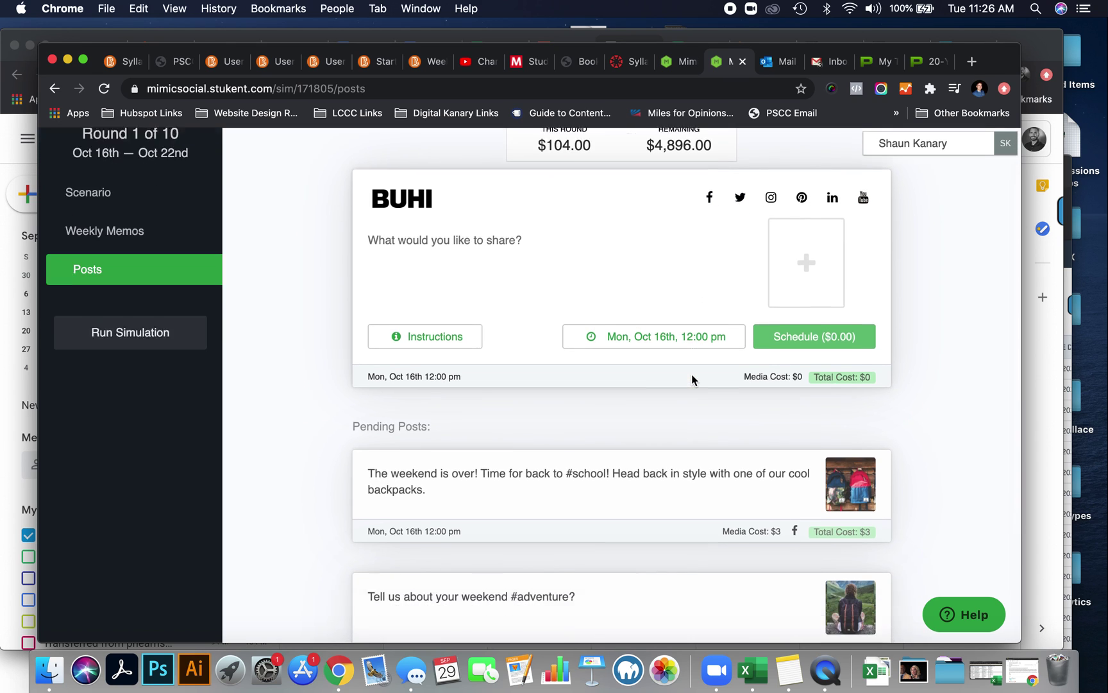
Step: Review the pending posts, run the round 1 simulation to advance to round 2, and dismiss the Analysis Round introduction
scroll(692, 378, "down", 3)
scroll(692, 378, "up", 6)
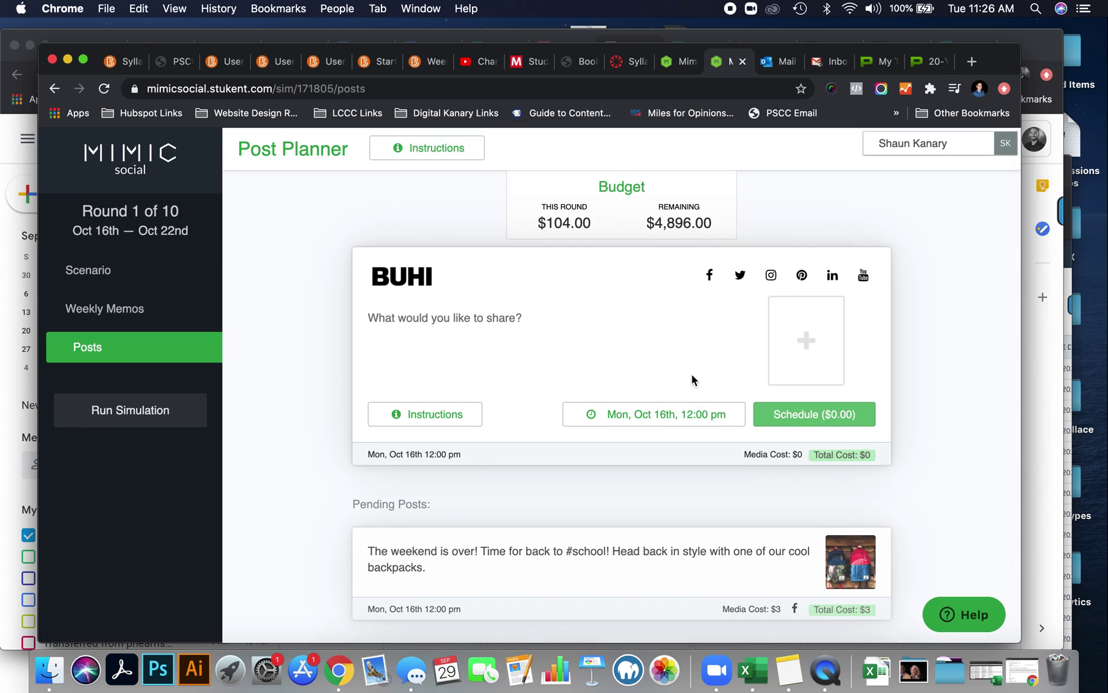
scroll(692, 378, "down", 6)
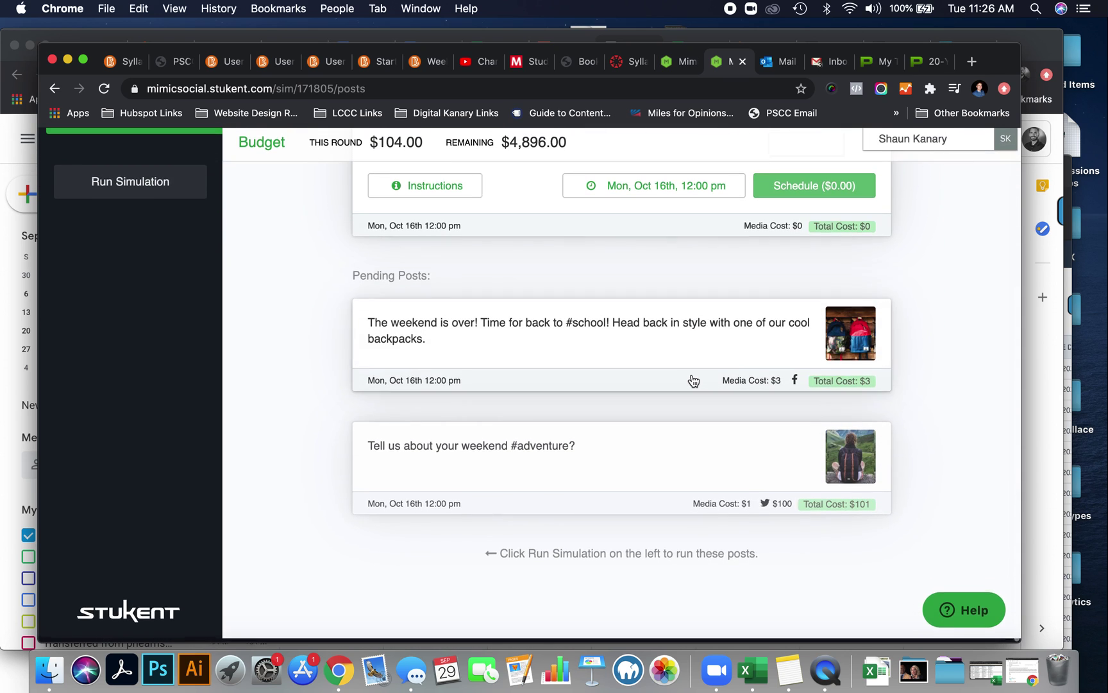
scroll(693, 379, "up", 3)
scroll(693, 381, "up", 3)
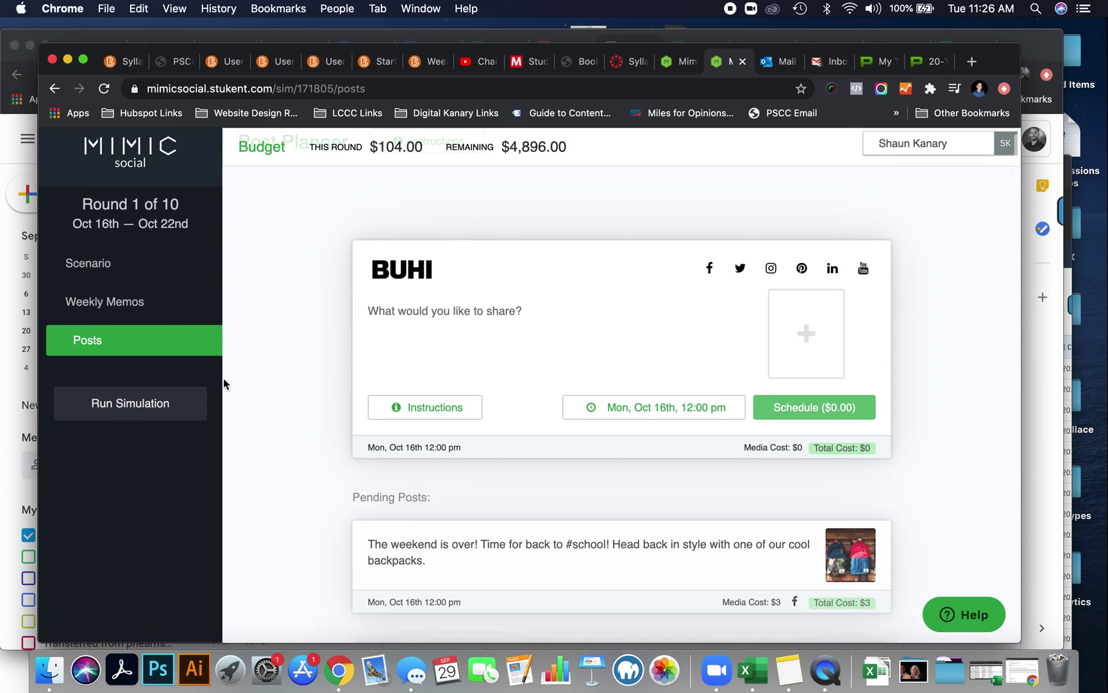
left_click(165, 419)
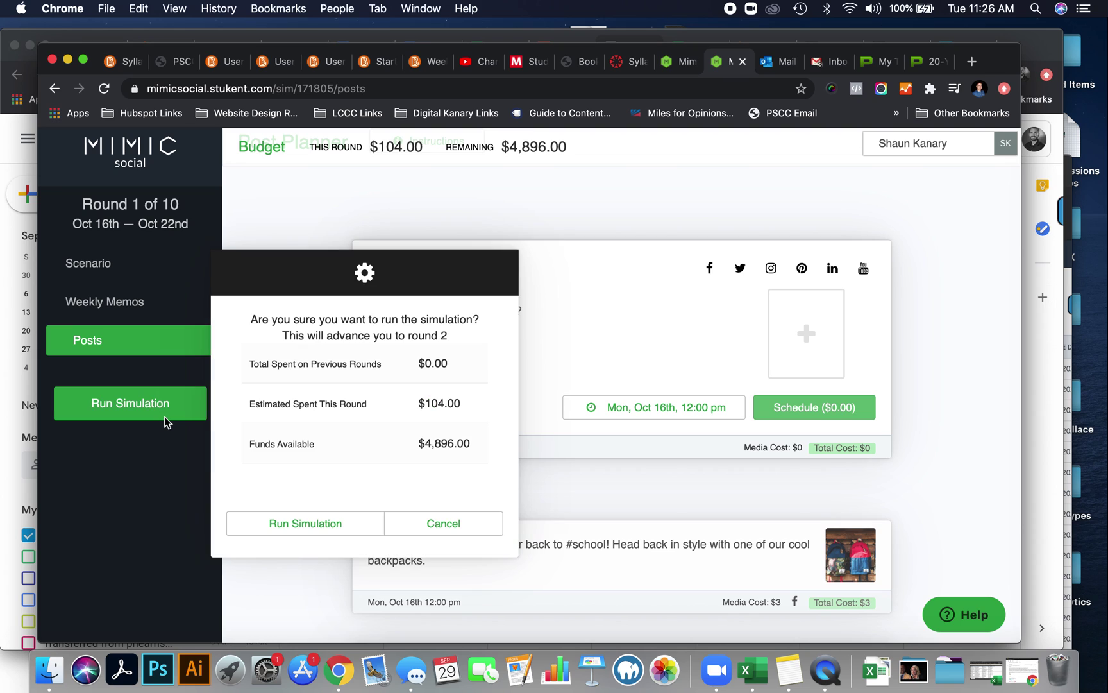
left_click(329, 519)
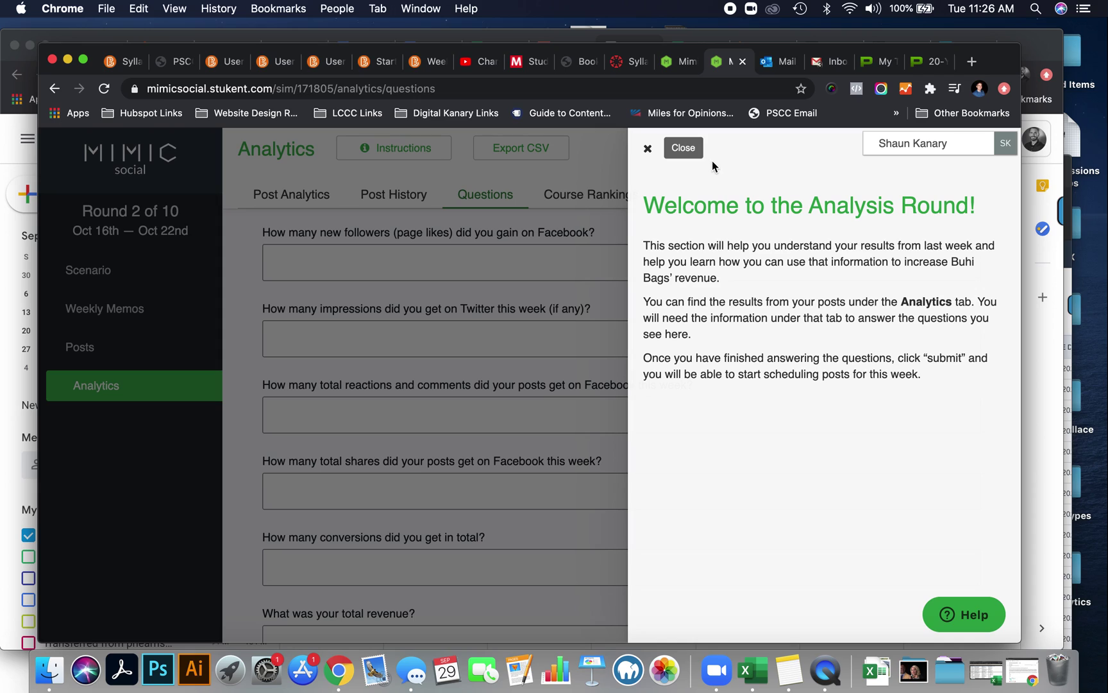
left_click(649, 149)
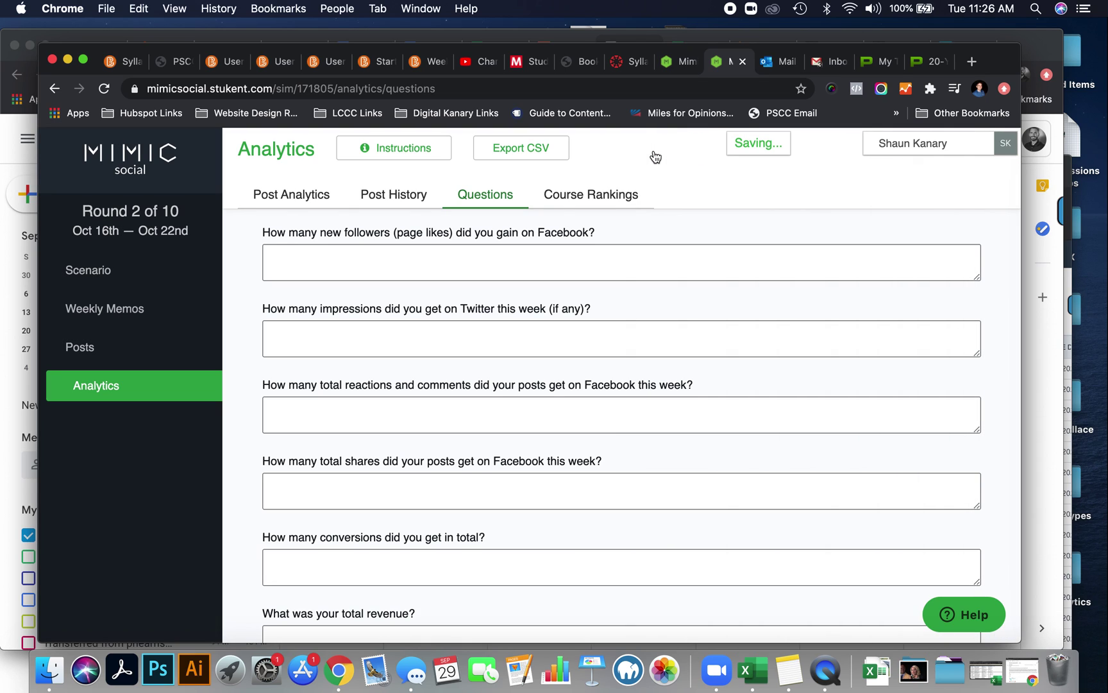
Step: Review the Facebook post analytics and performance by day, and answer the question about new Facebook followers with 20
left_click(292, 194)
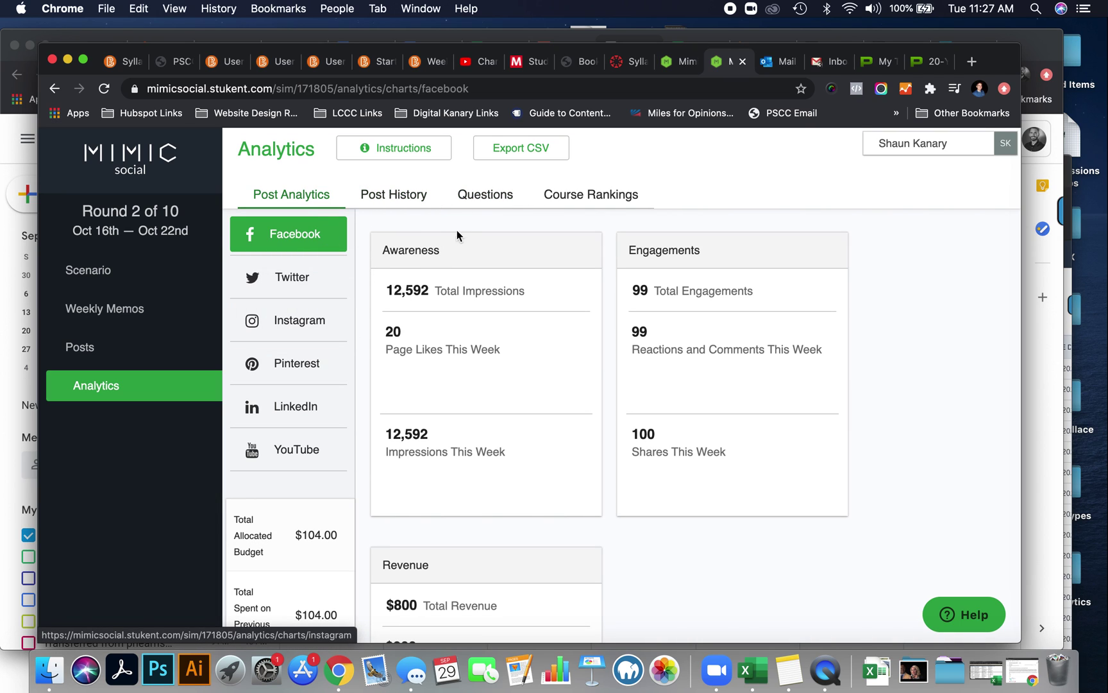
left_click(478, 199)
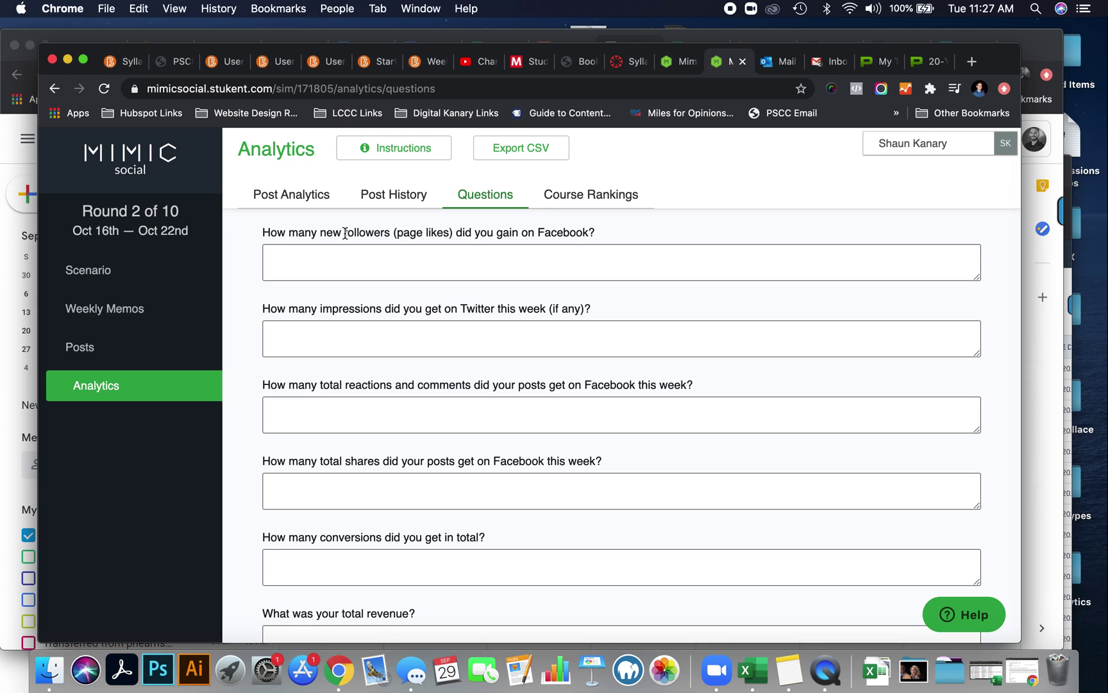
left_click(318, 199)
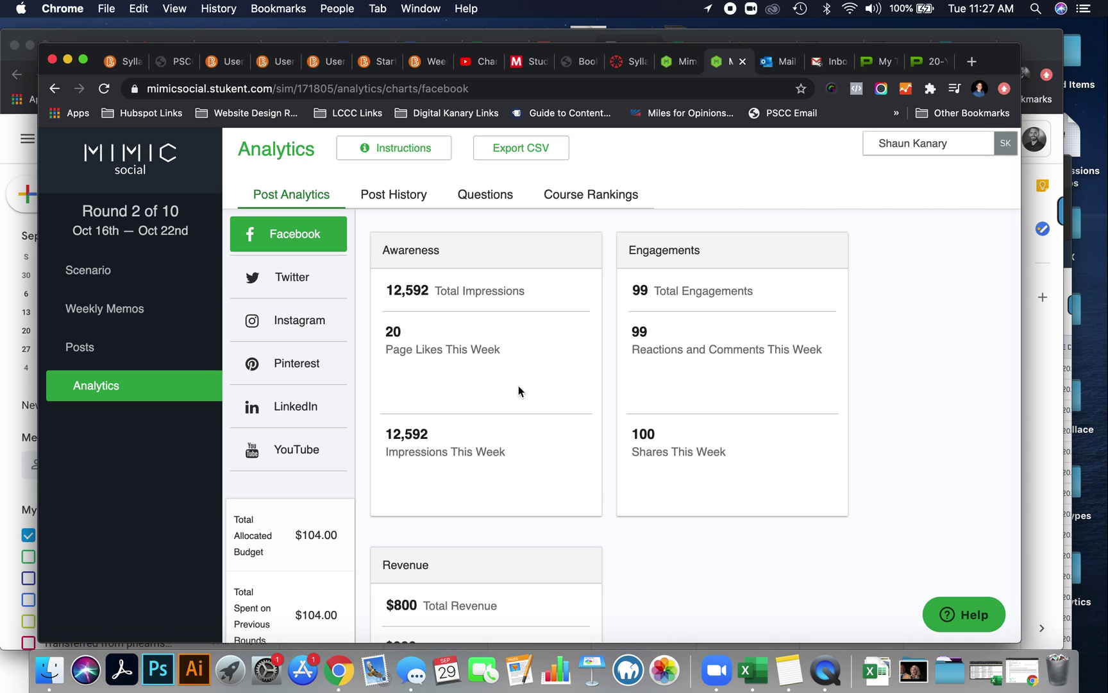
scroll(504, 366, "down", 5)
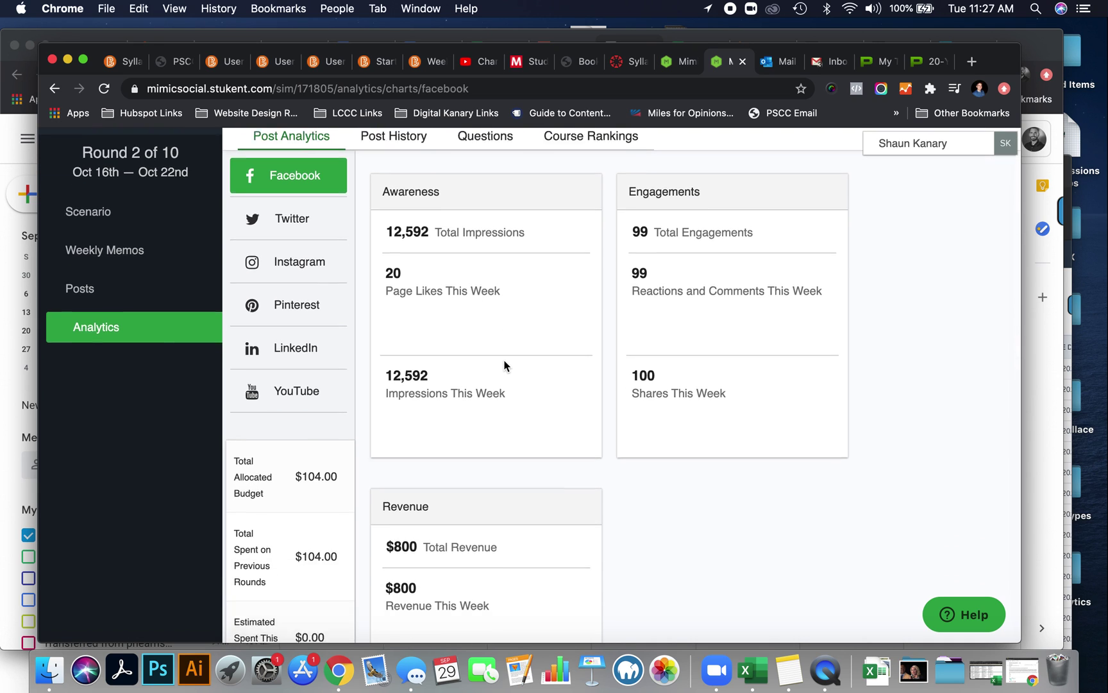
scroll(504, 365, "down", 8)
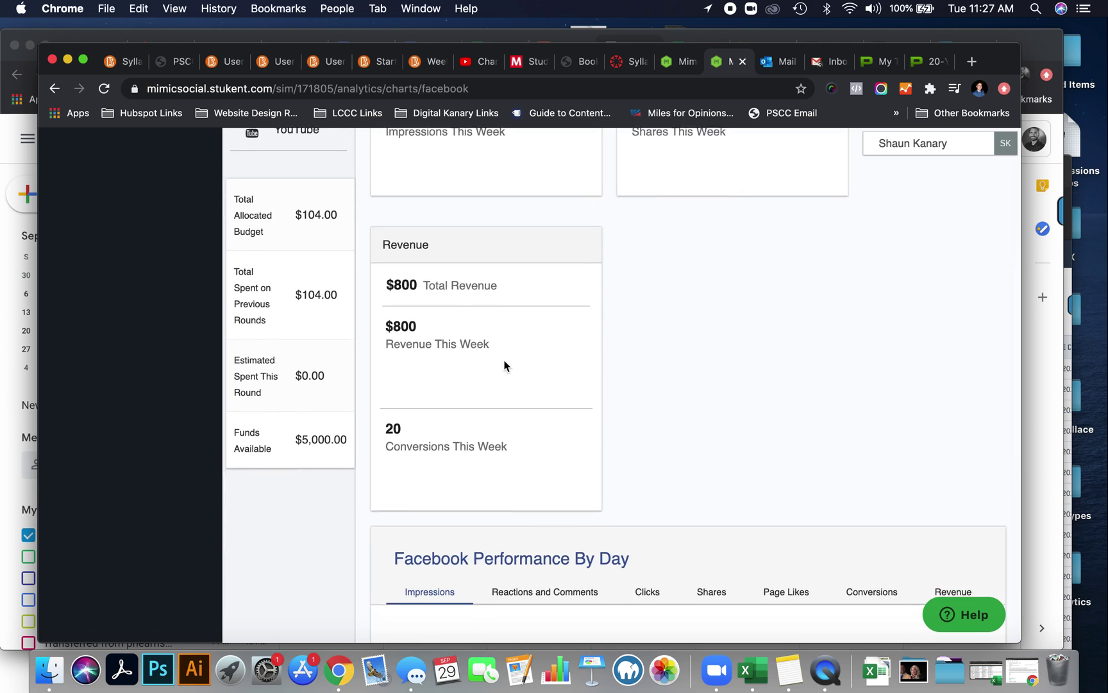
scroll(504, 366, "down", 2)
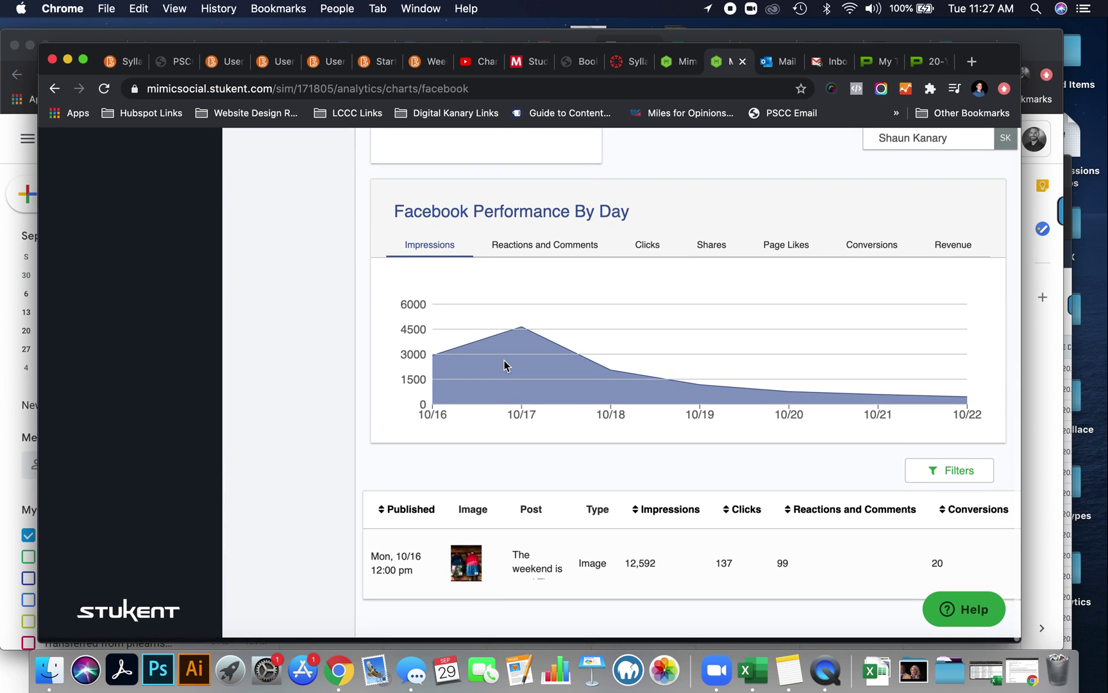
scroll(768, 560, "up", 15)
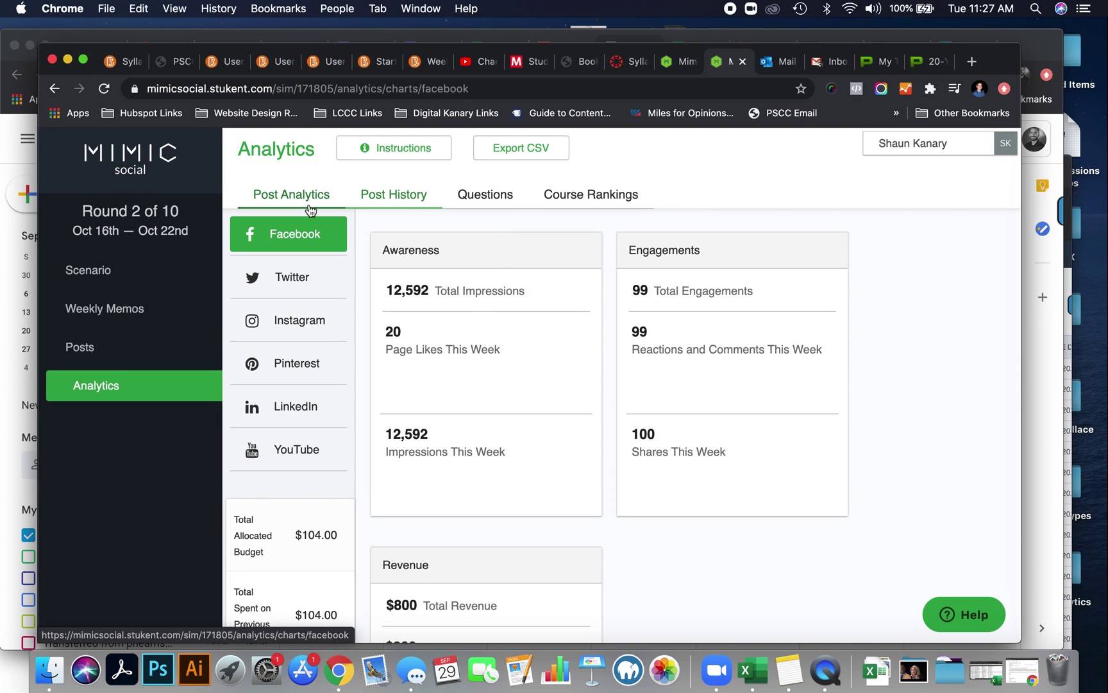
left_click(476, 200)
left_click(486, 263)
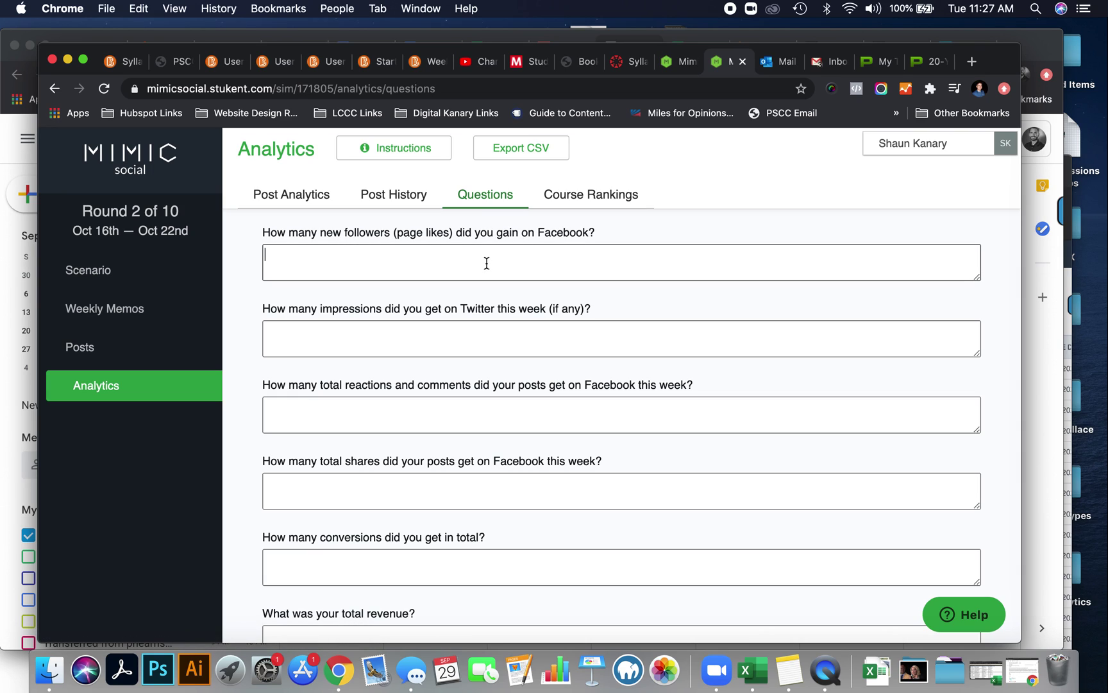
Step: Look up the total impressions in the Twitter post analytics and answer the Twitter impressions question with 8,127
left_click(439, 344)
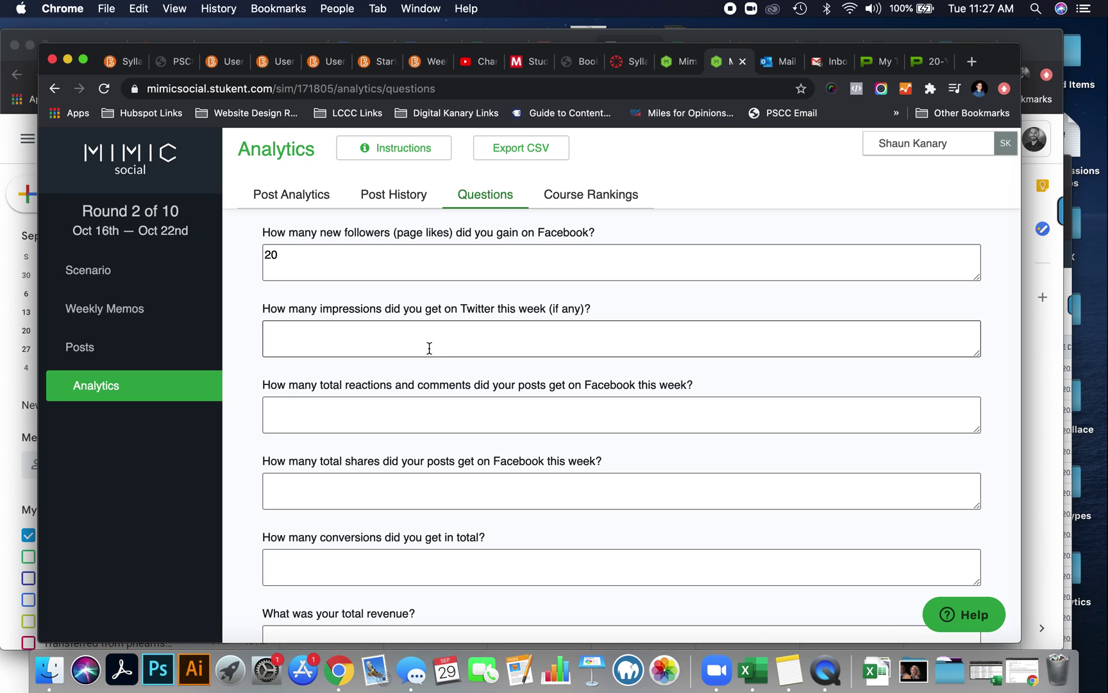
left_click(328, 202)
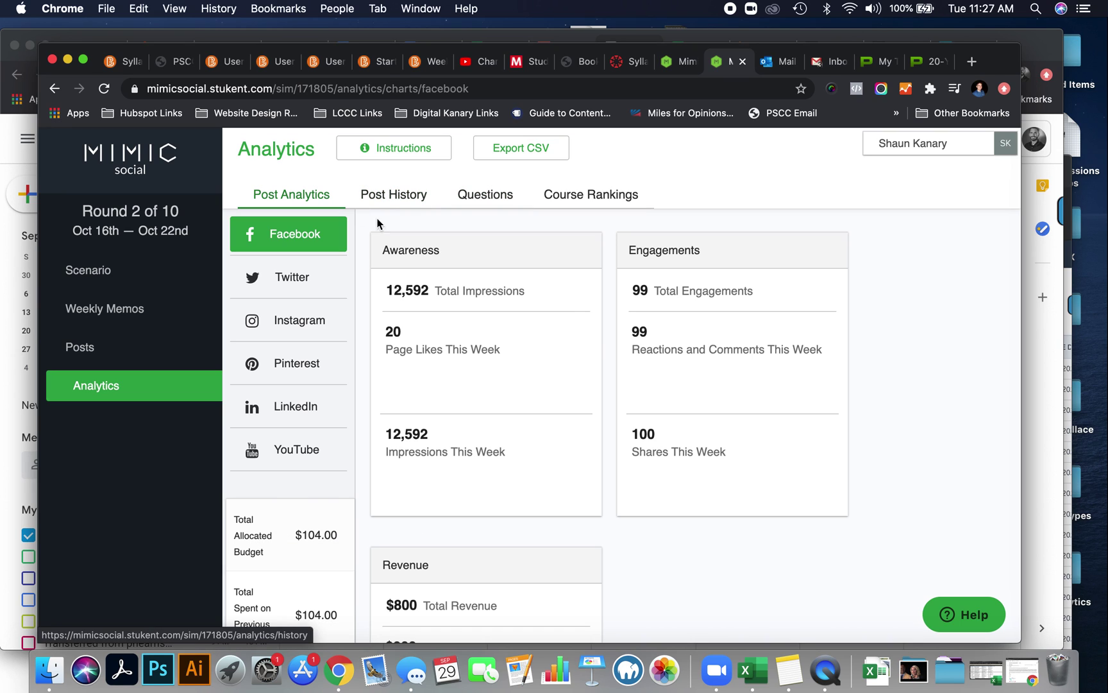
left_click(297, 286)
left_click_drag(425, 292, 389, 292)
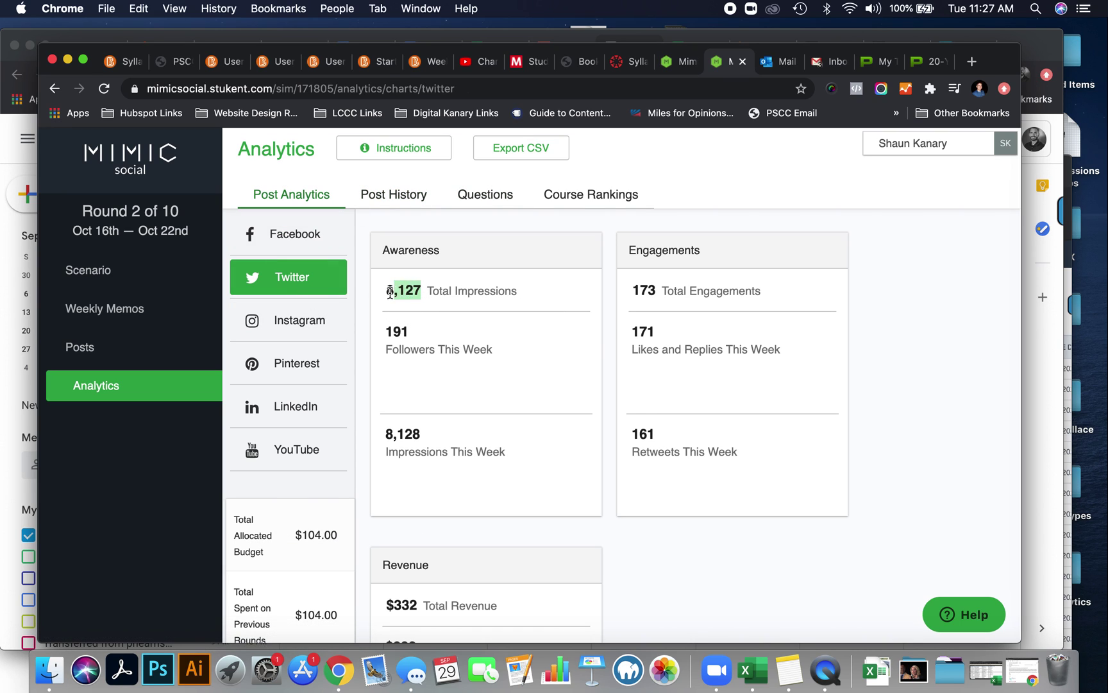
left_click(486, 194)
left_click(418, 333)
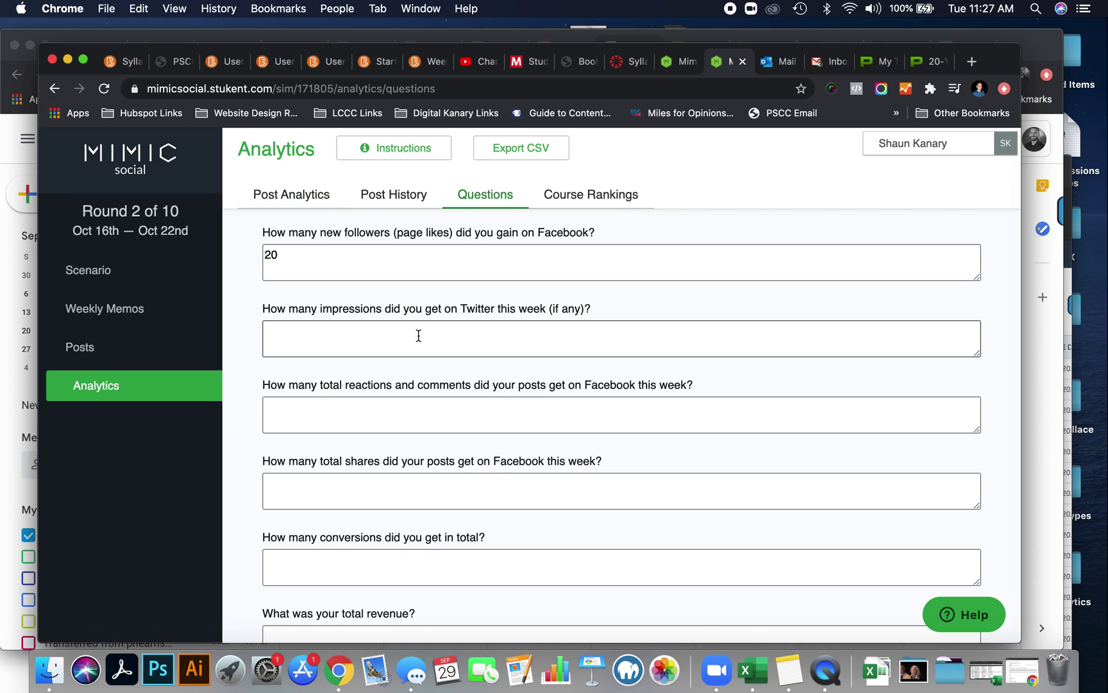
type("8,127")
Step: Read through the remaining round 2 analysis questions, from Facebook reactions and comments to class rank and next-round plans
scroll(595, 422, "down", 2)
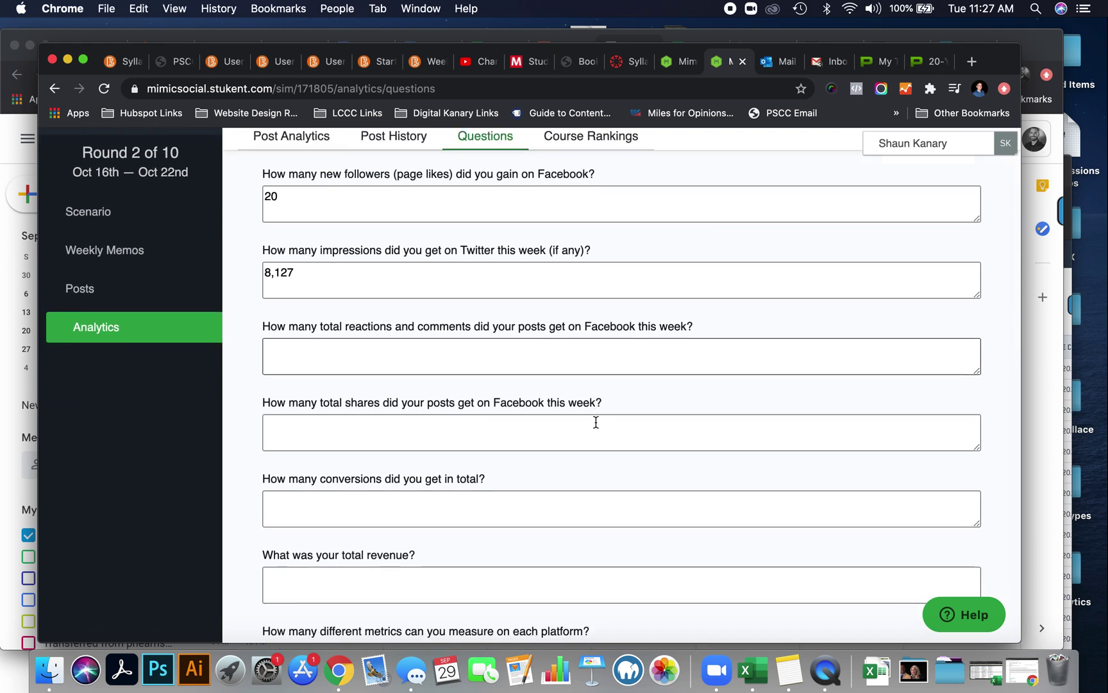
scroll(596, 422, "down", 10)
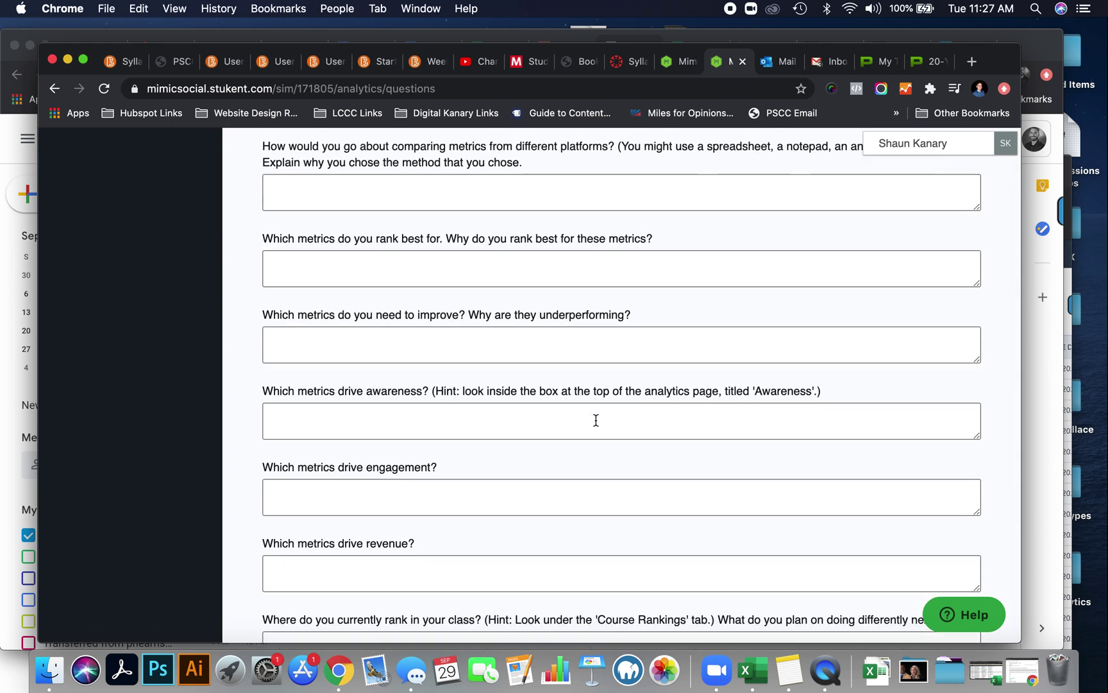
scroll(596, 420, "down", 2)
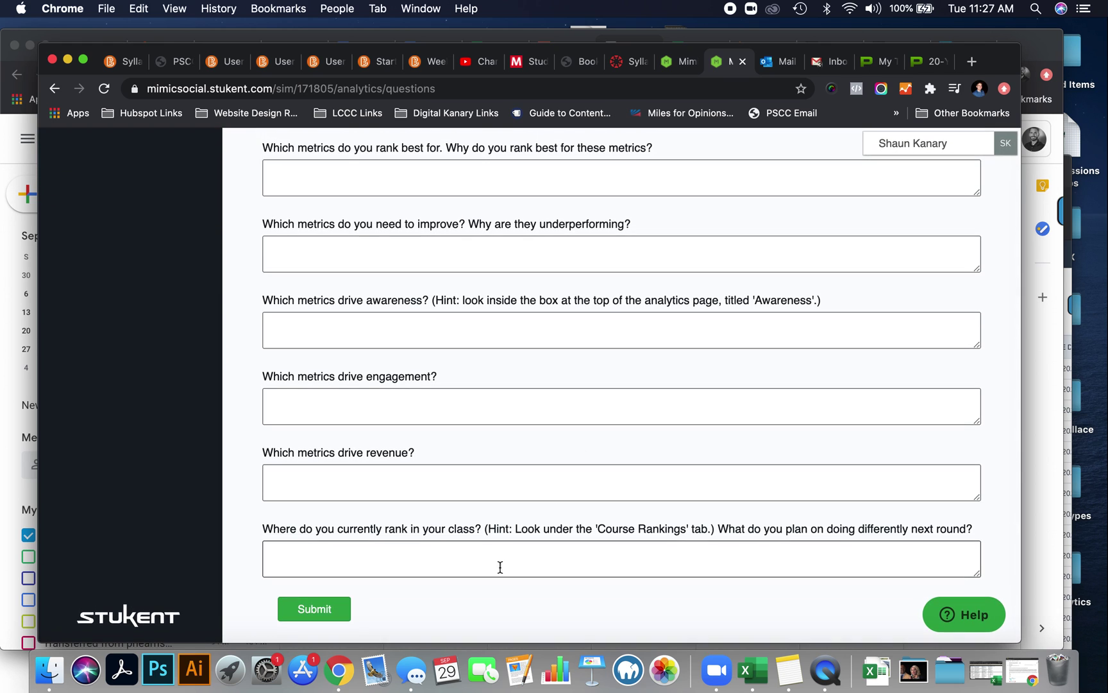
scroll(428, 574, "up", 12)
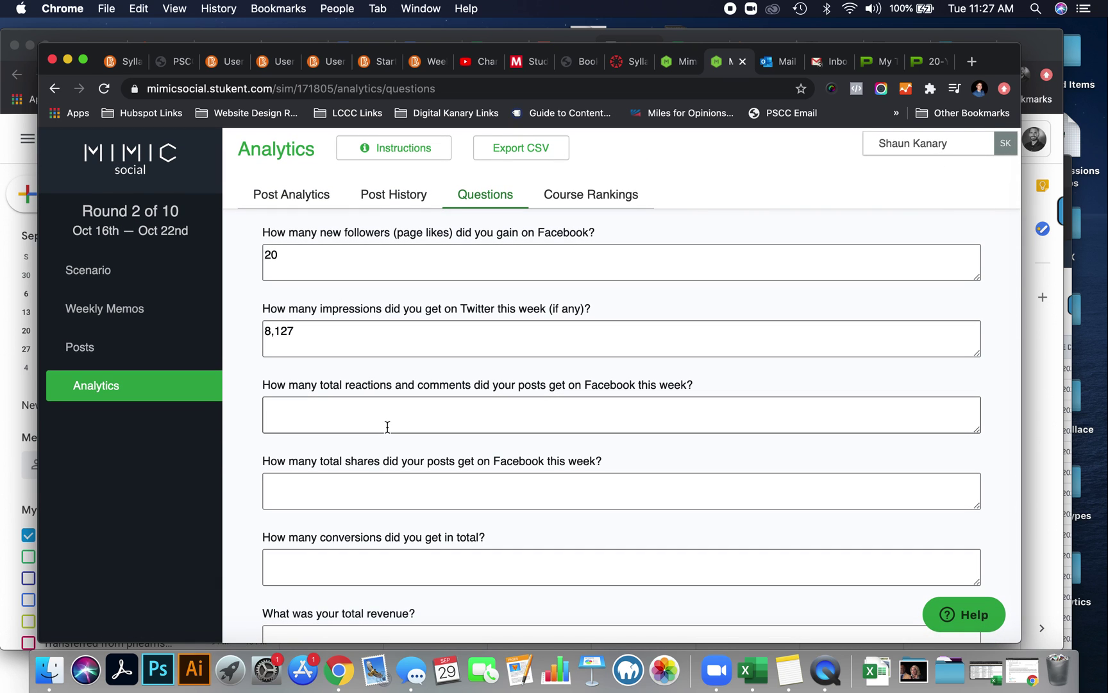
scroll(388, 427, "down", 12)
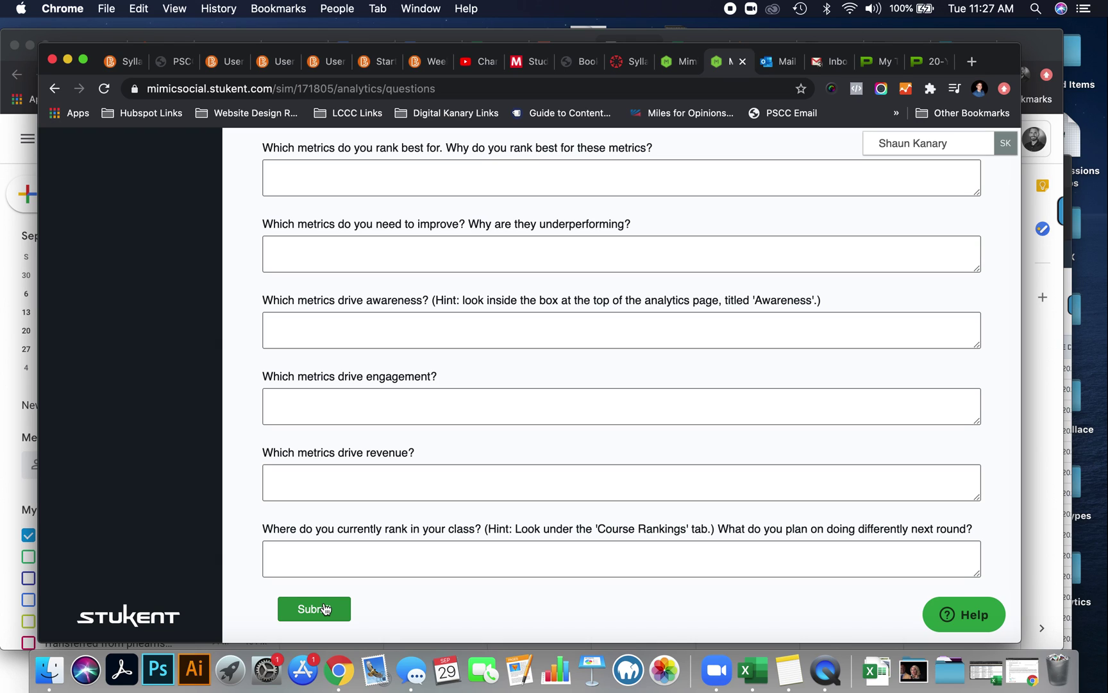
scroll(398, 563, "up", 12)
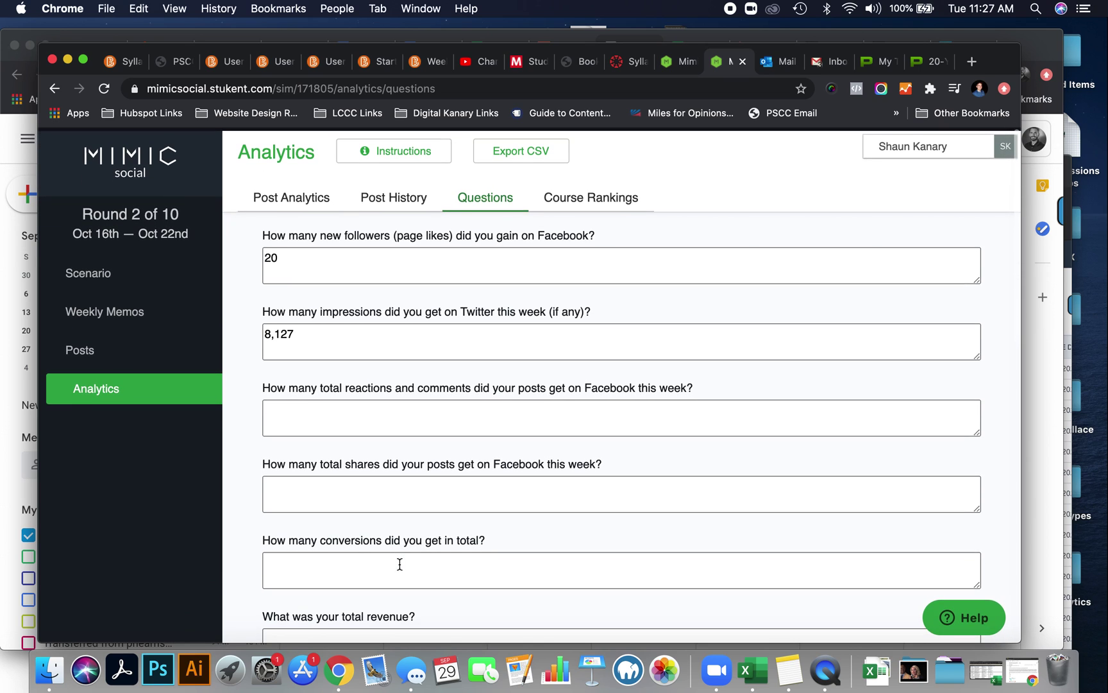
left_click(400, 564)
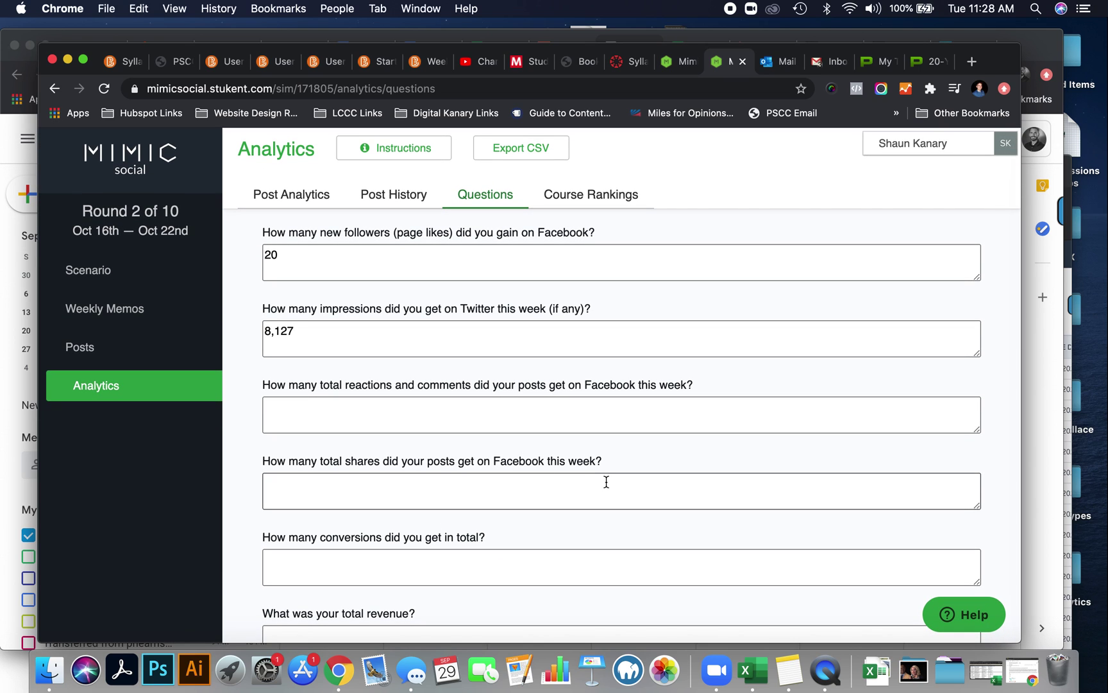